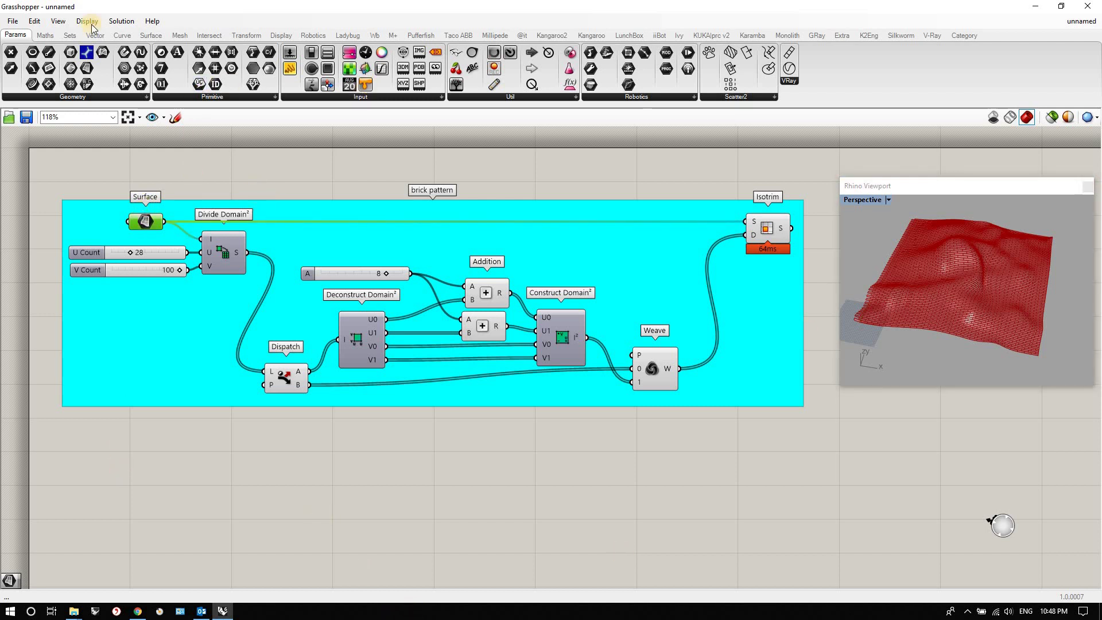
- Place a second Surface parameter below the brick pattern group, feed it from the original Surface, and set its wire display to hidden
left_click_drag(87, 67, 131, 492)
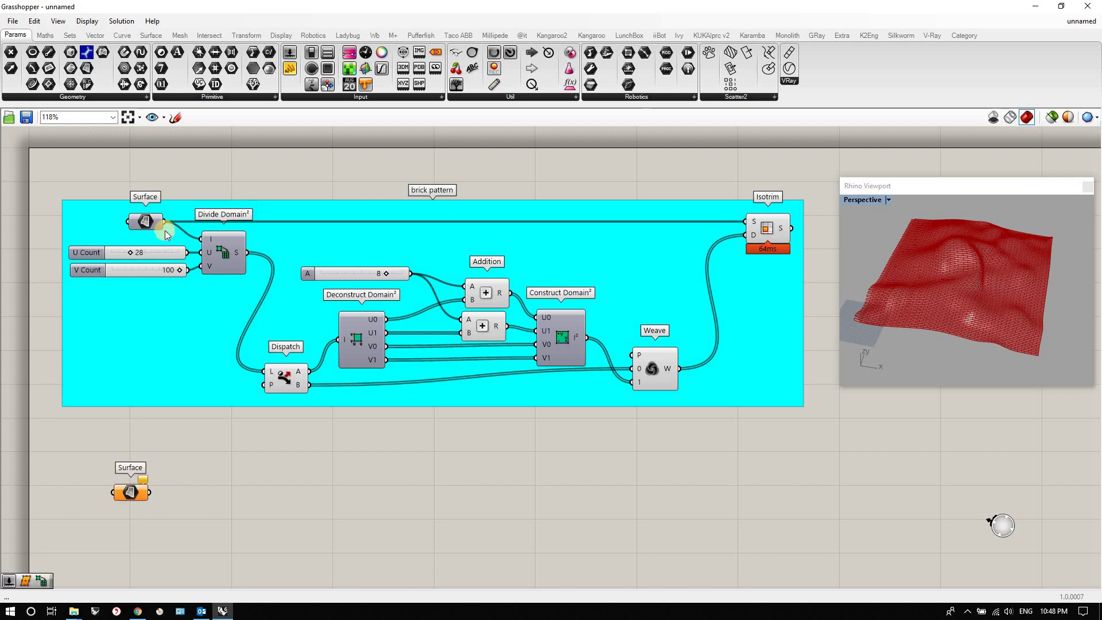
left_click_drag(163, 222, 118, 491)
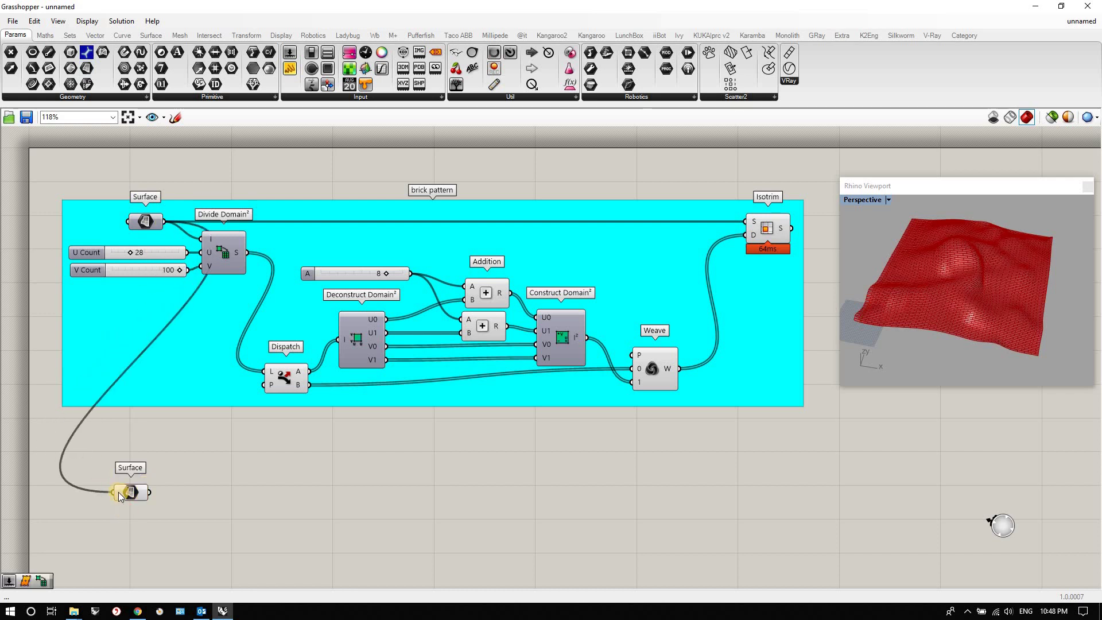
right_click(118, 491)
mouse_move(177, 416)
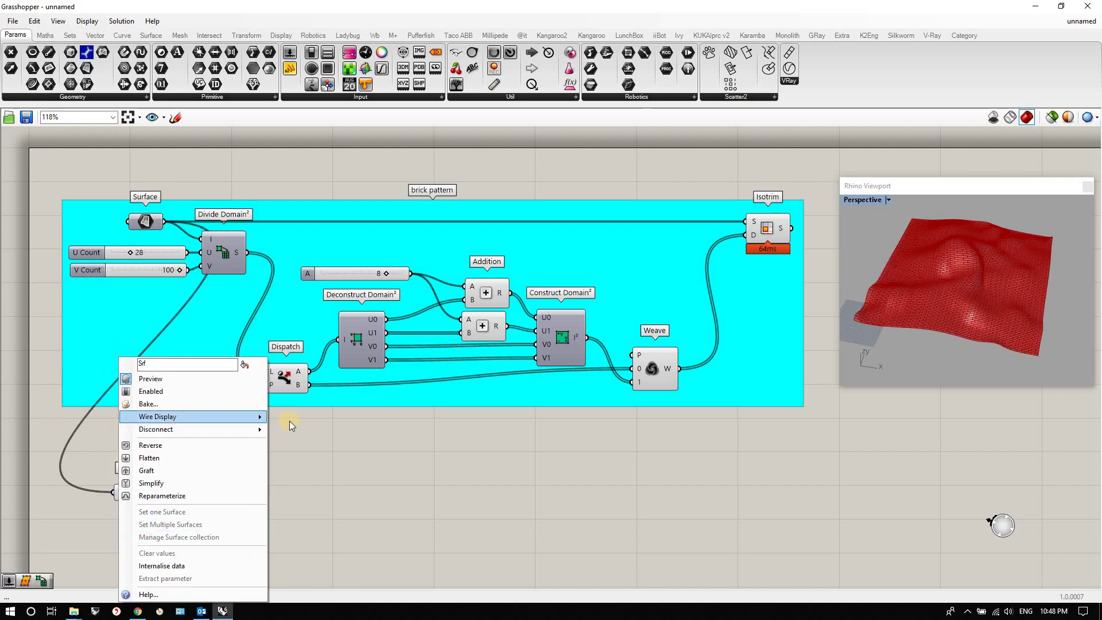
left_click(294, 445)
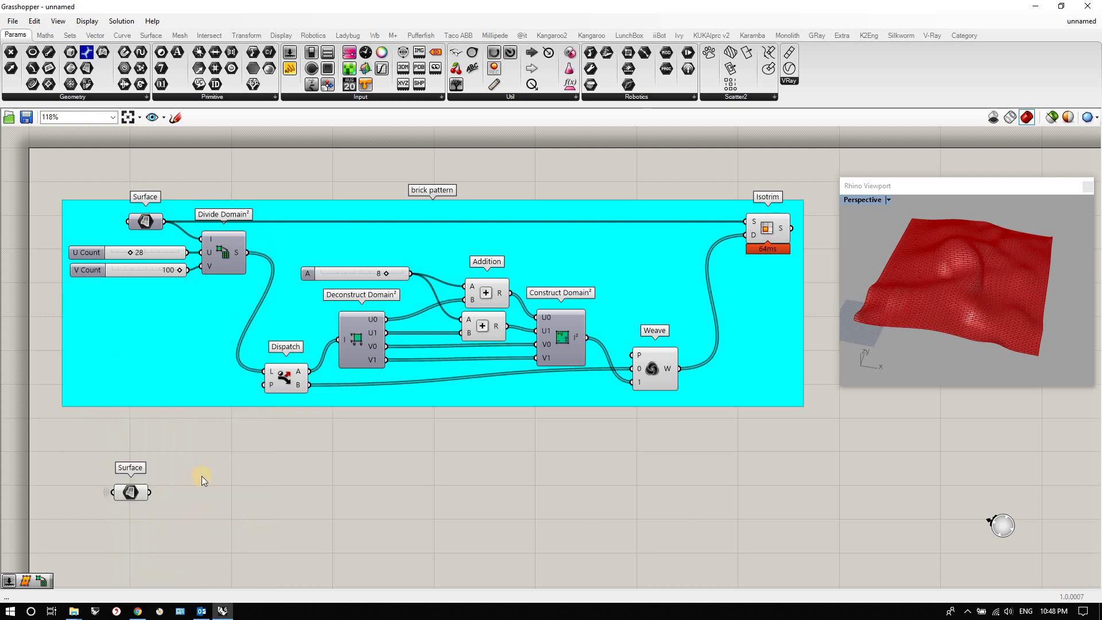
- Add an Area component beside the lower Surface parameter, connected to that parameter's output
scroll(201, 476, "down", 3)
scroll(161, 378, "up", 3)
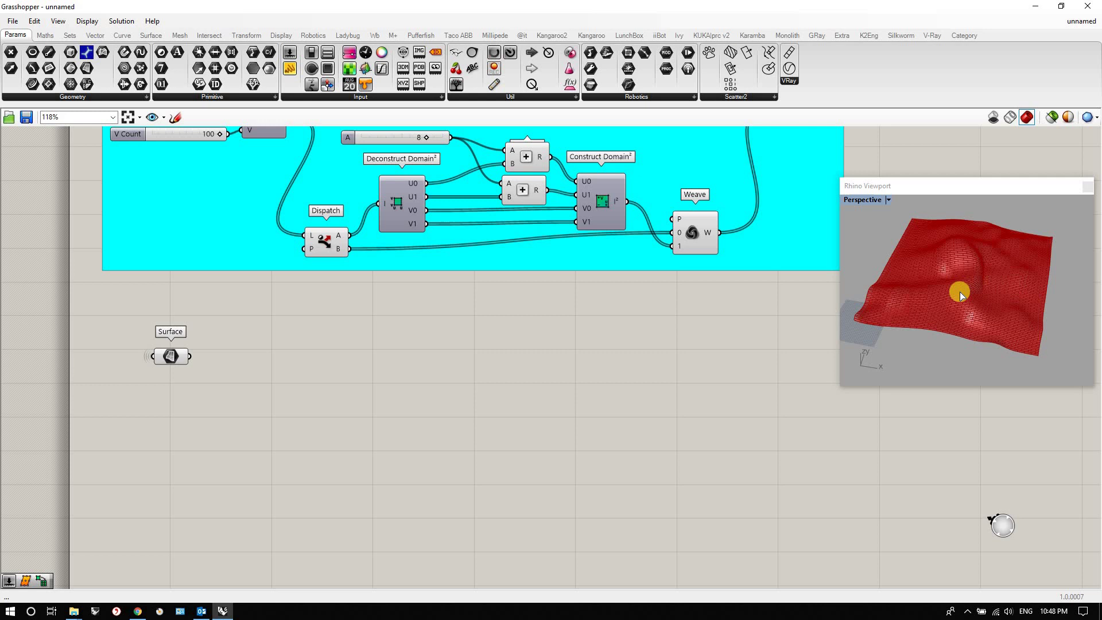
scroll(943, 296, "up", 5)
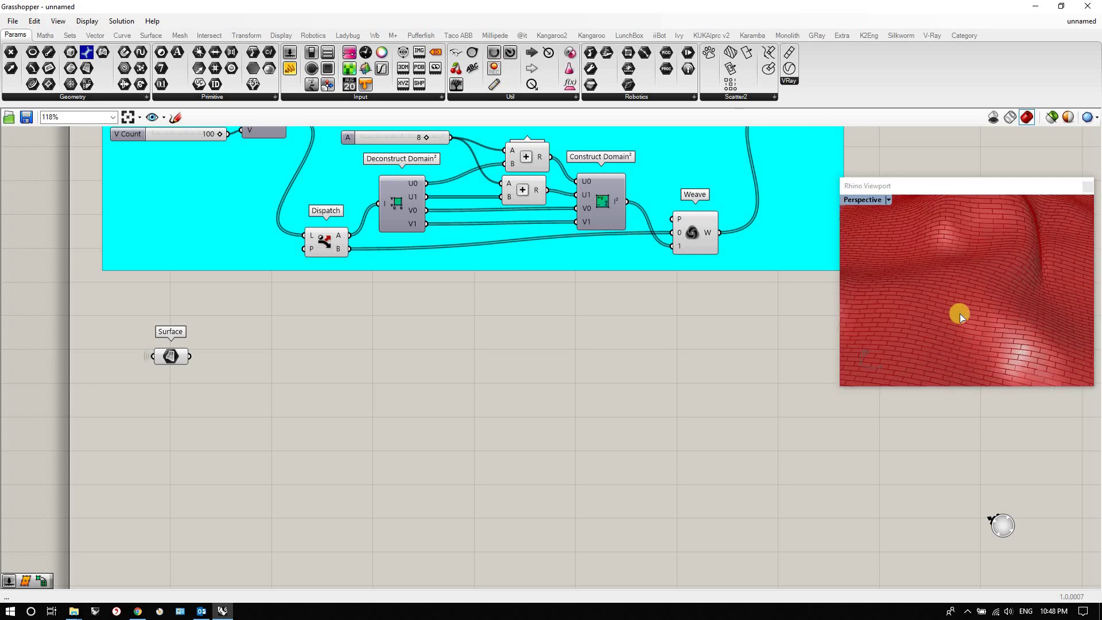
scroll(959, 314, "down", 5)
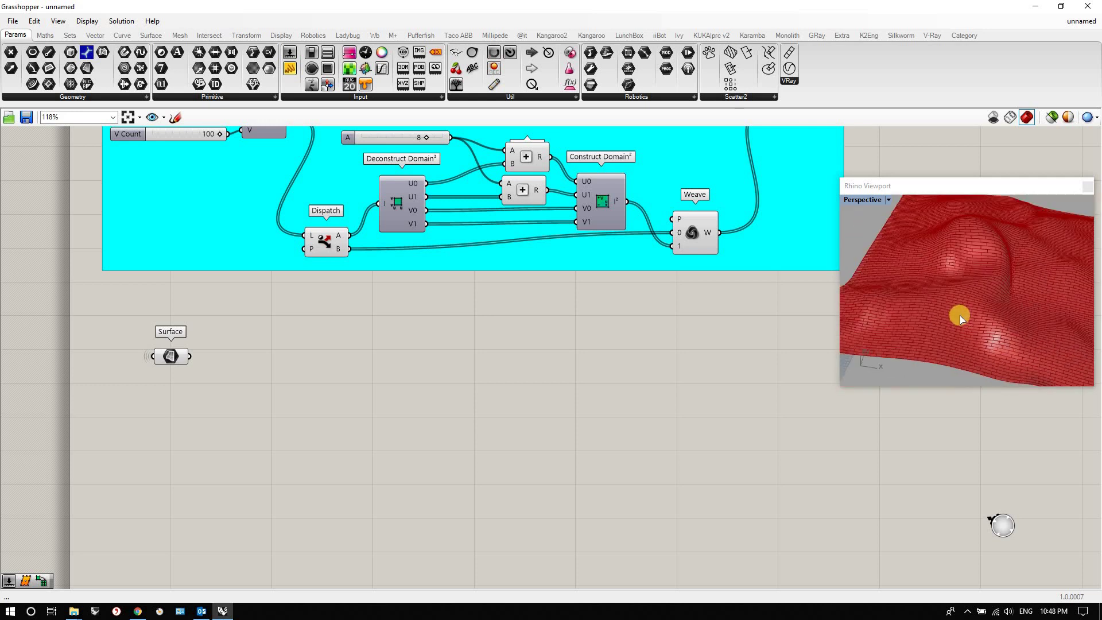
double_click(242, 381)
type("area")
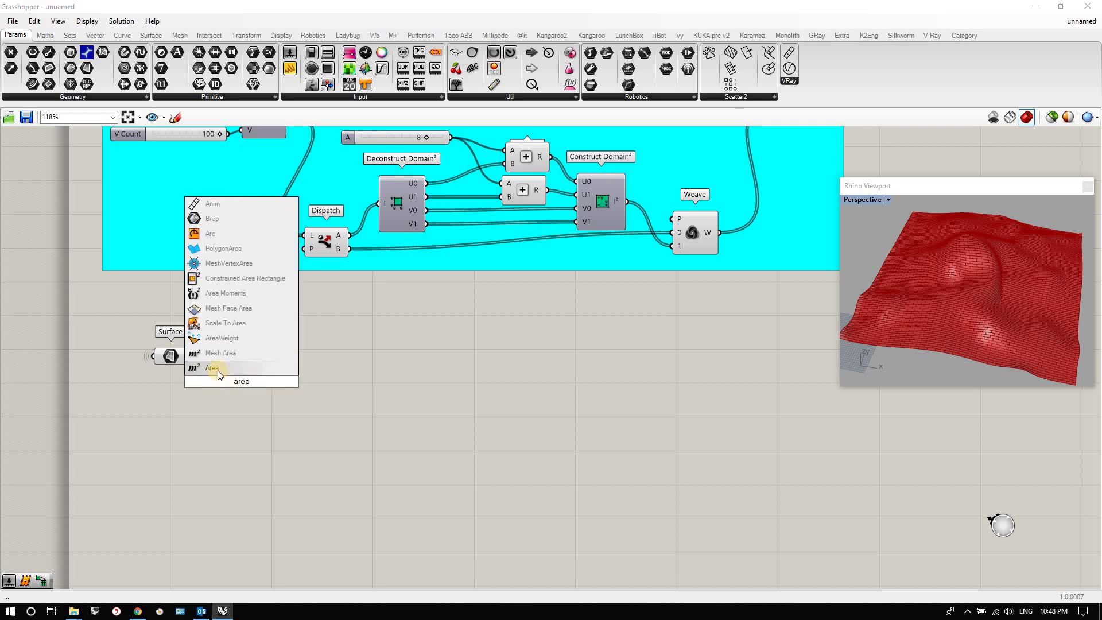
key("Return")
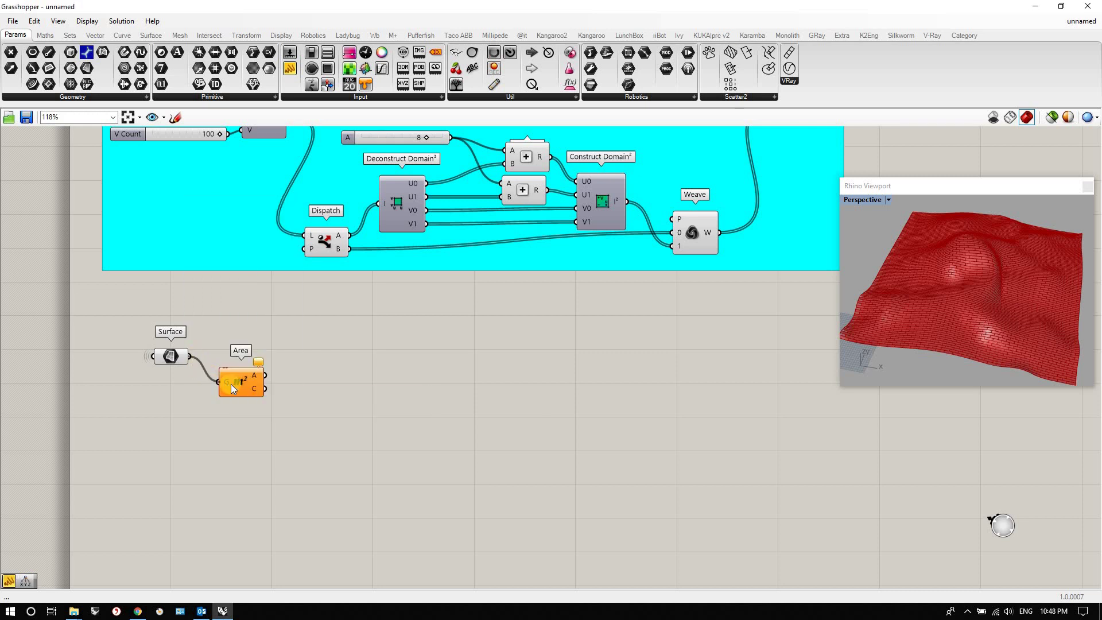
left_click_drag(231, 384, 214, 370)
left_click(204, 411)
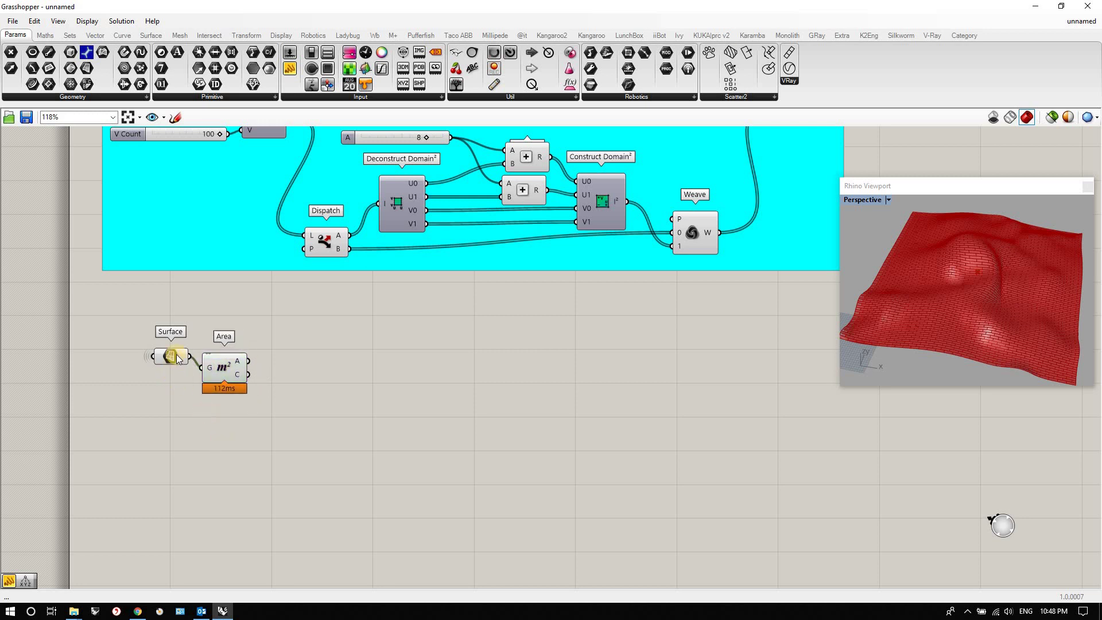
- Connect the Isotrim output to the input of the lower Surface parameter, replacing its source
left_click(235, 385)
scroll(277, 378, "down", 2)
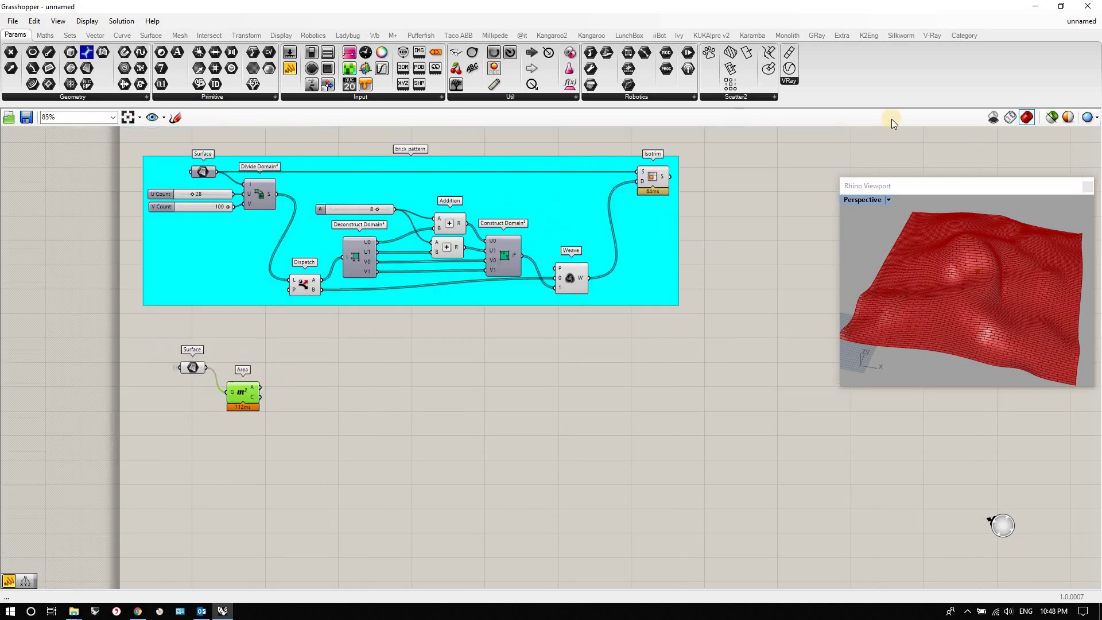
scroll(277, 378, "up", 1)
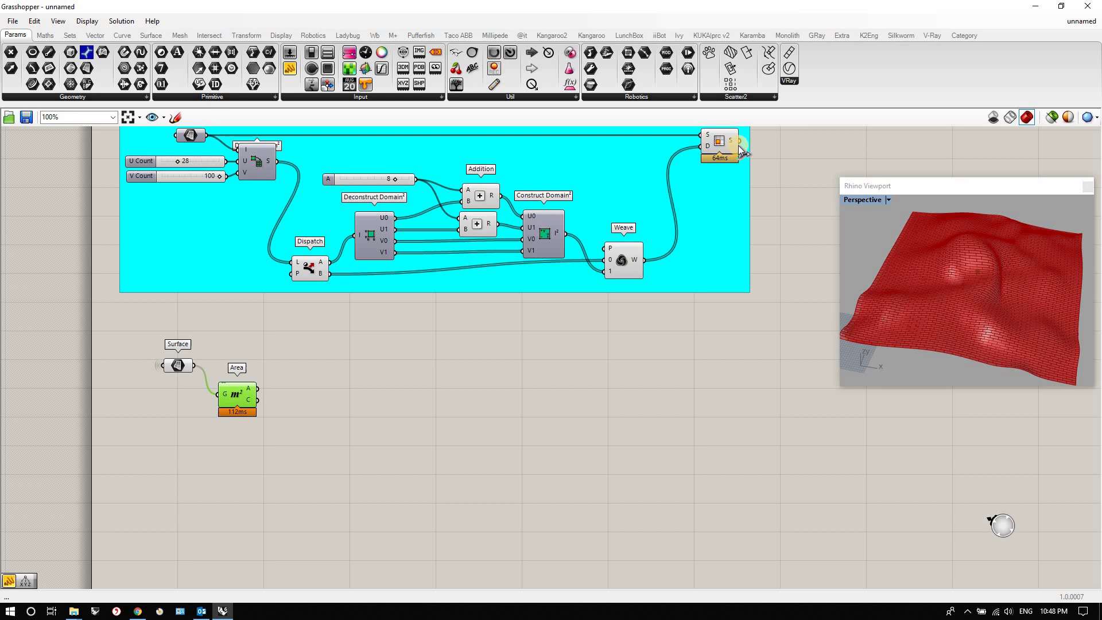
left_click_drag(739, 141, 169, 373)
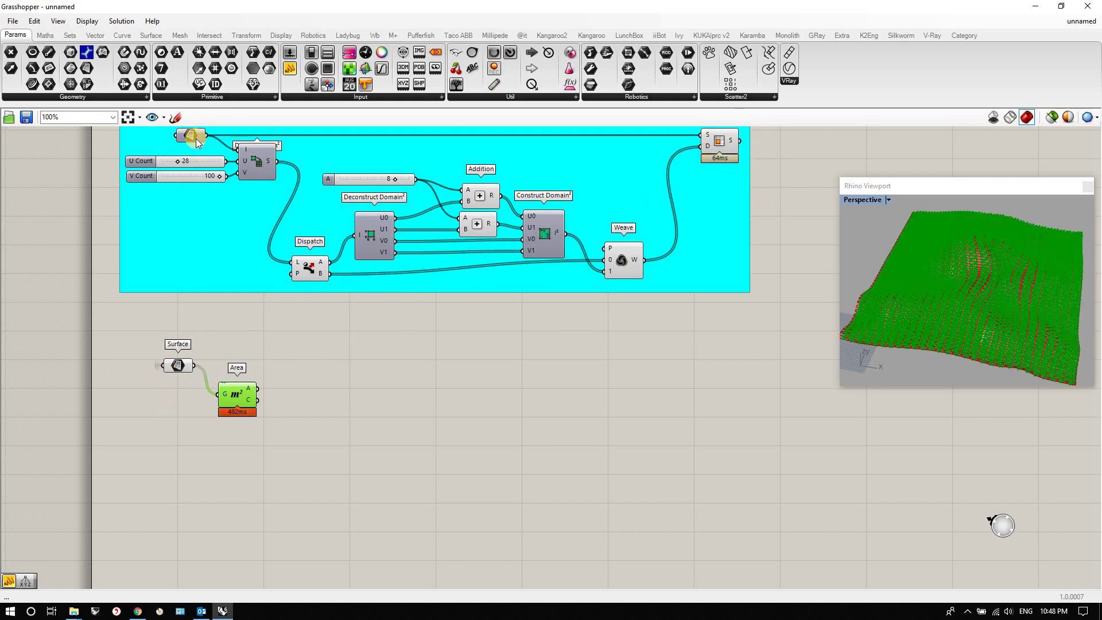
- Turn off the preview of the lower Surface parameter and examine the Area centroids on the bricks up close
left_click(175, 365)
right_click(179, 364)
left_click(205, 379)
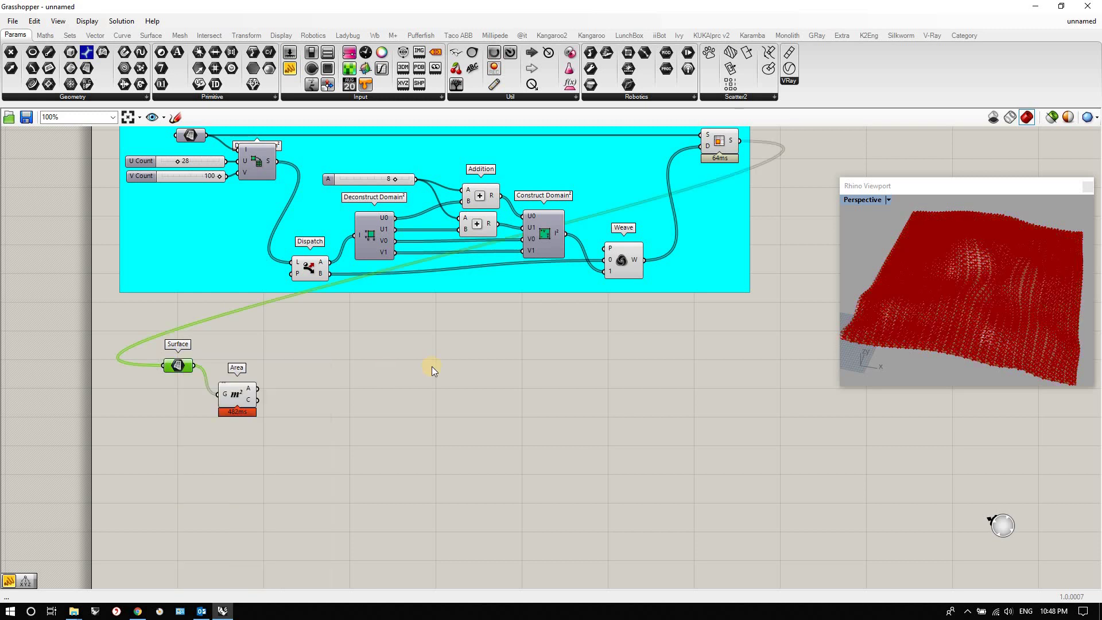
left_click(921, 403)
scroll(994, 342, "up", 5)
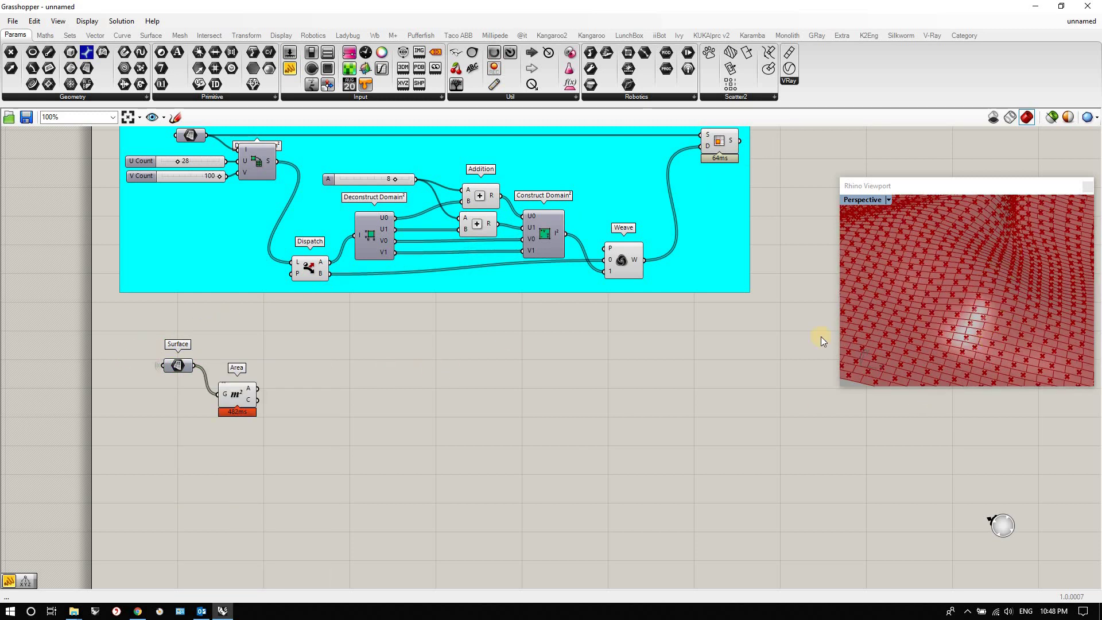
right_click_drag(960, 287, 989, 310)
scroll(994, 306, "up", 4)
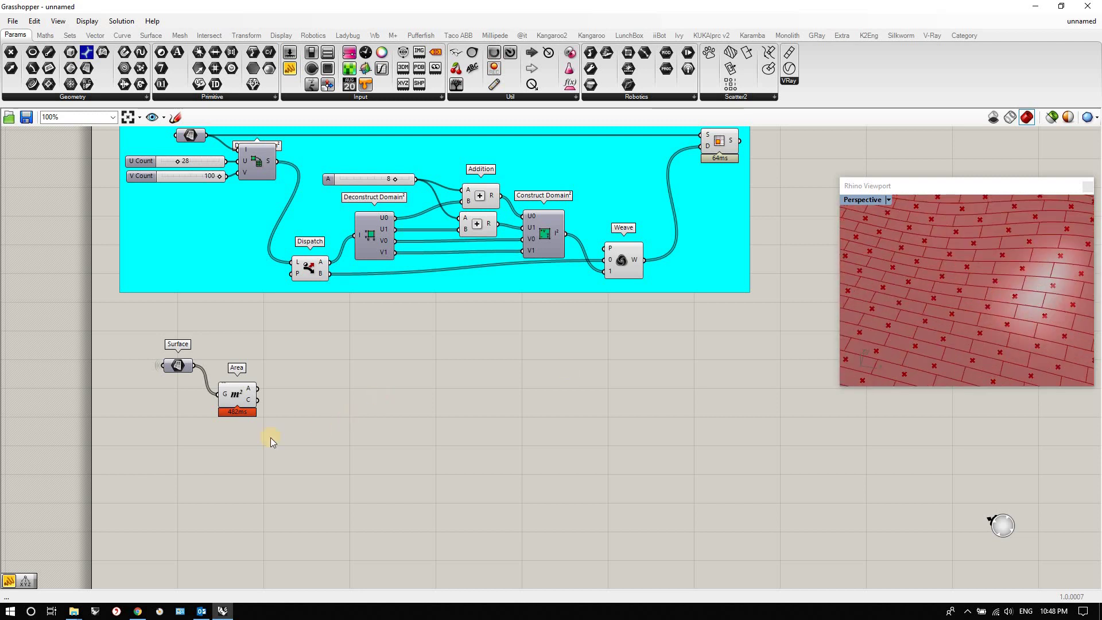
left_click(236, 396)
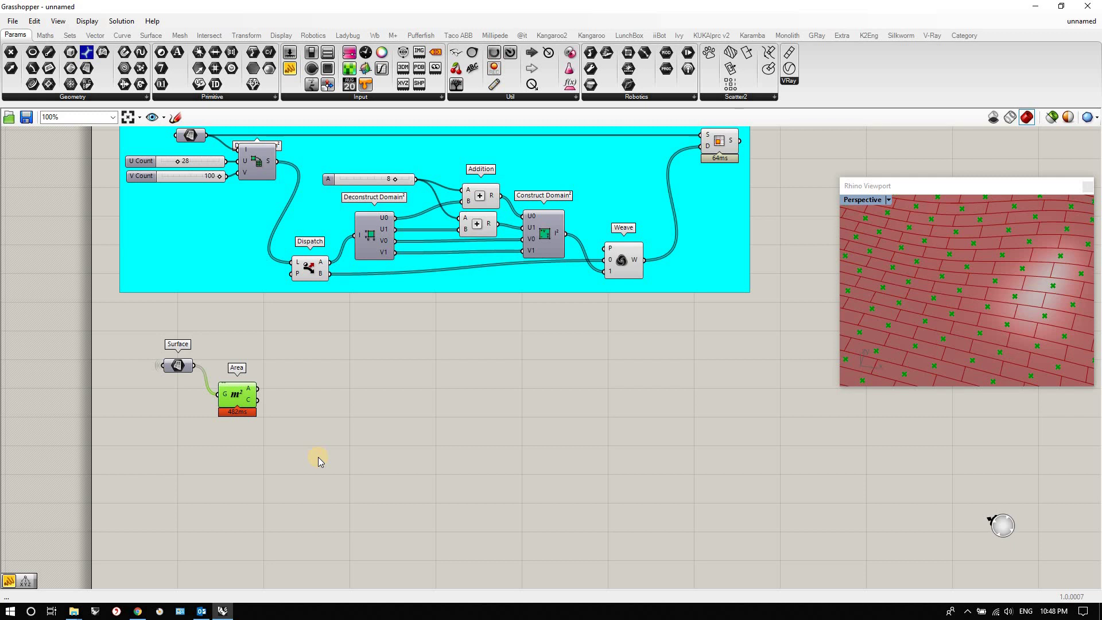
- Add an Evaluate Surface component to the right of Area and connect the lower Surface parameter to its S input
double_click(389, 385)
double_click(390, 384)
type("eval")
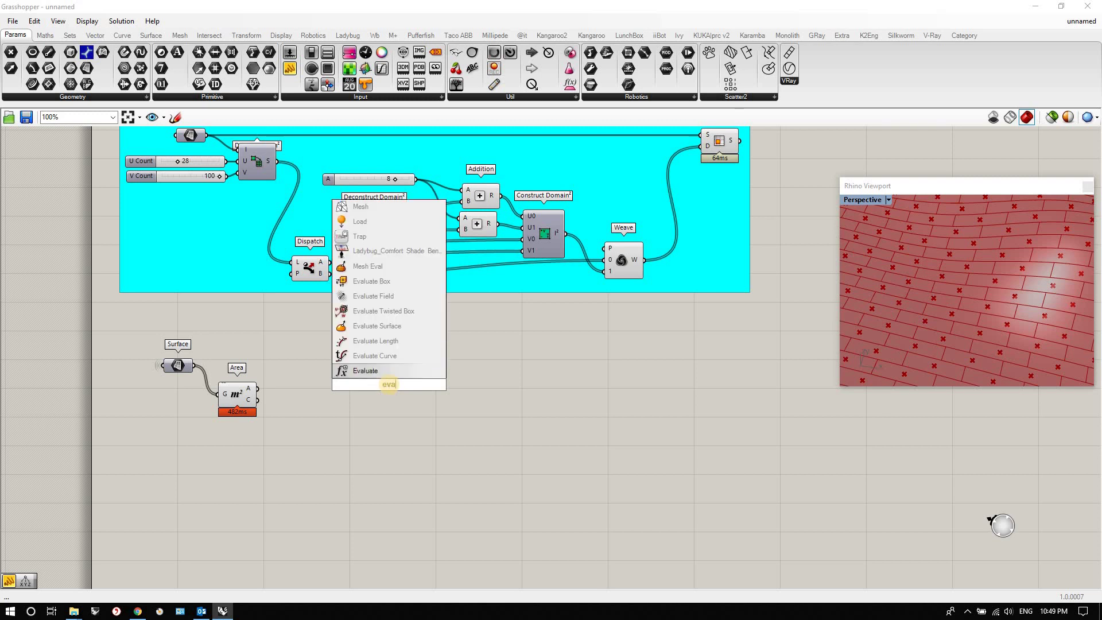
type("ate")
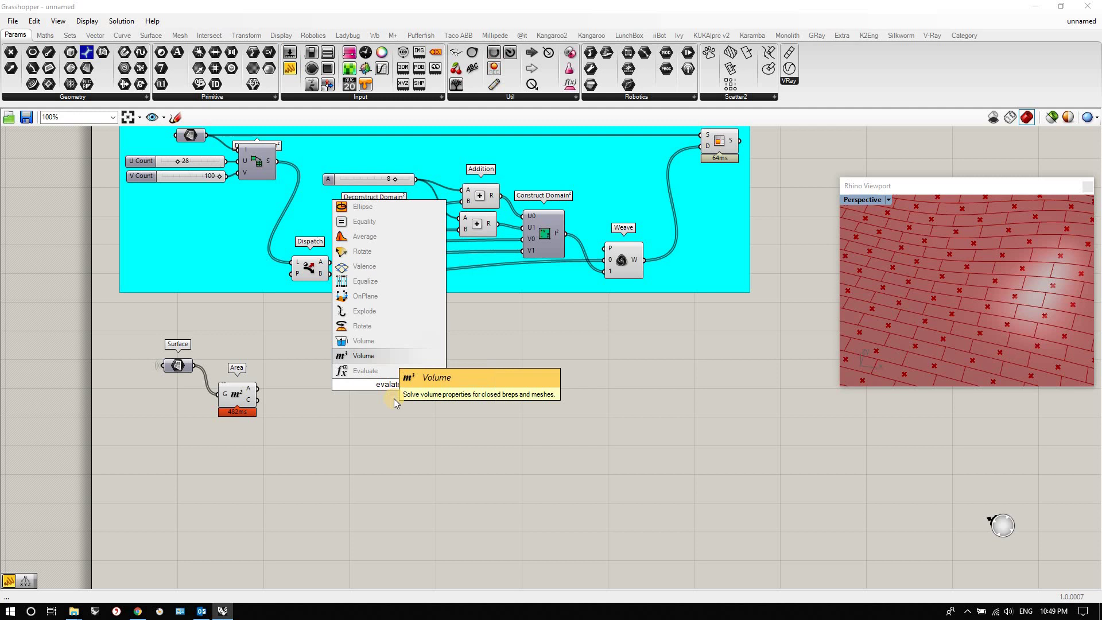
key("BackSpace")
key("BackSpace")
key("BackSpace")
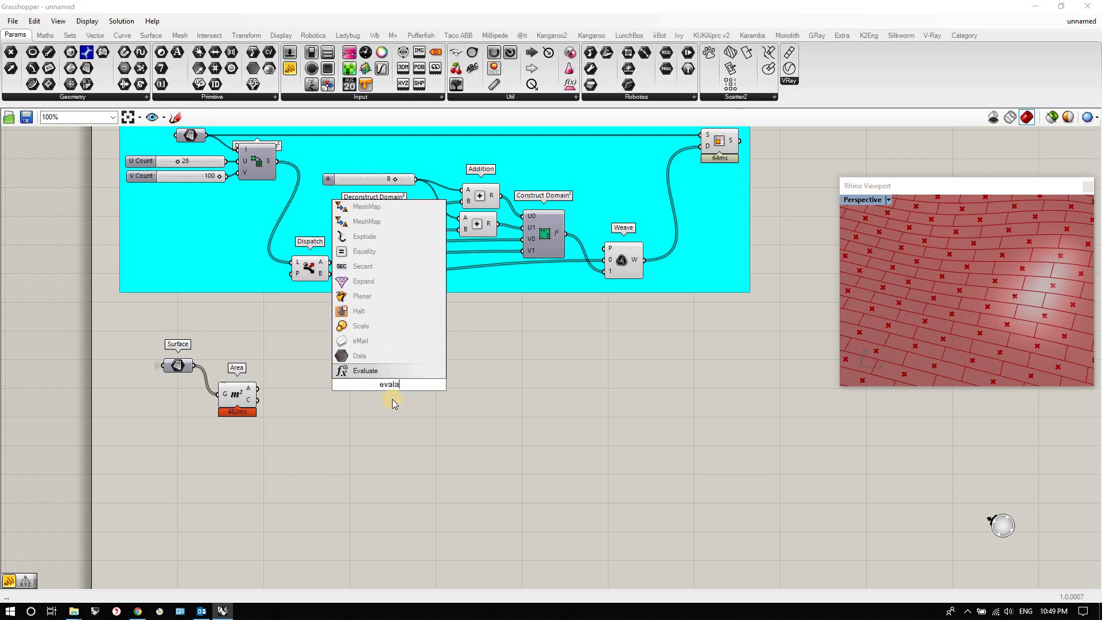
type("u")
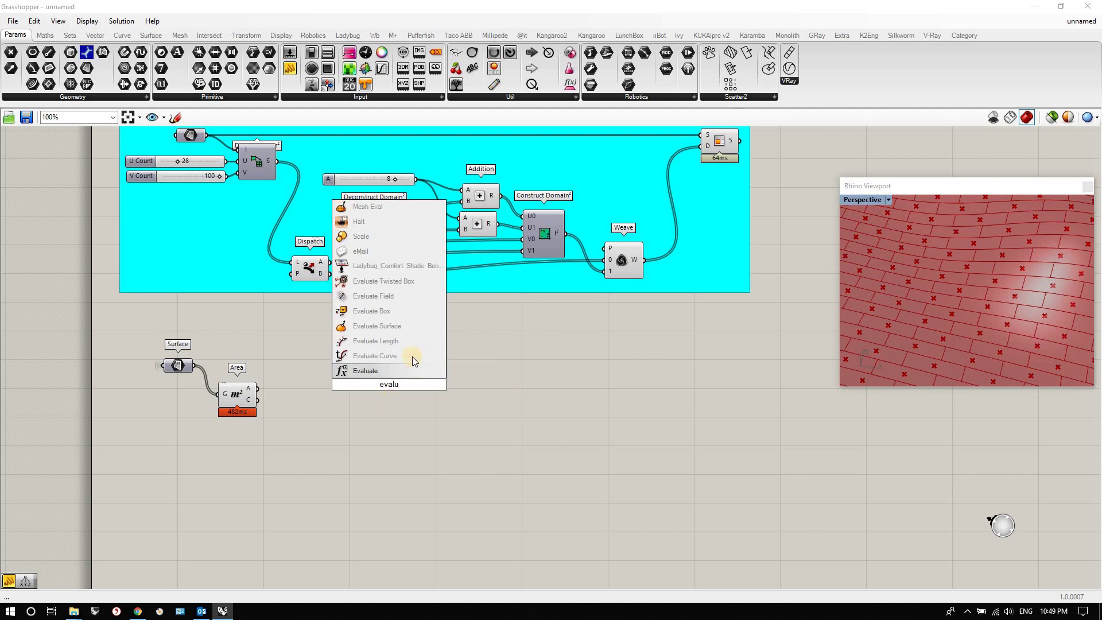
left_click(378, 326)
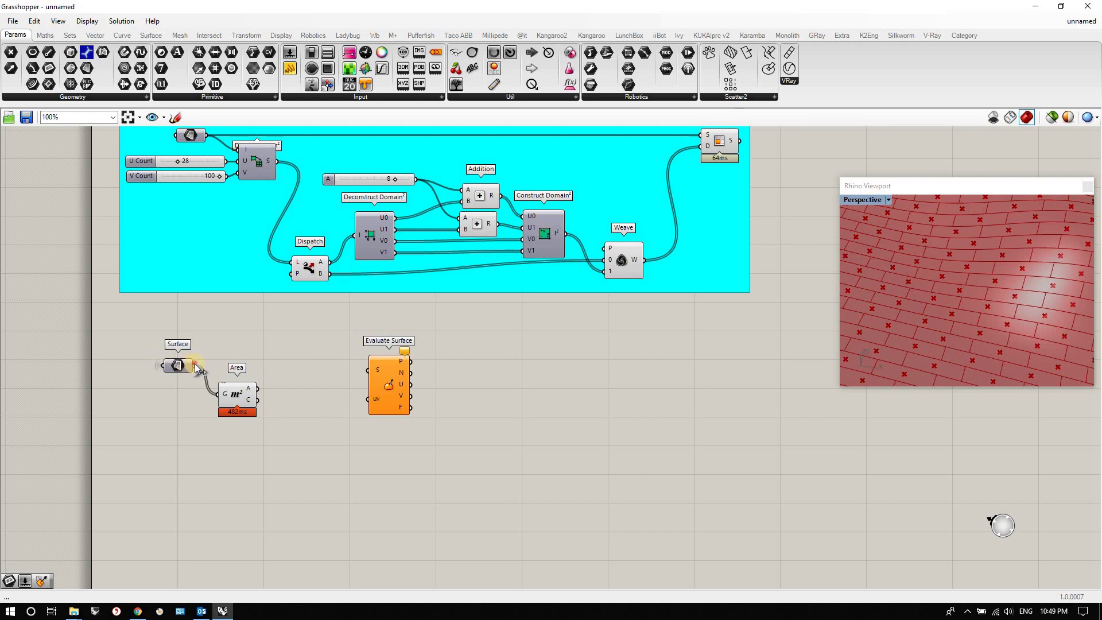
left_click_drag(194, 365, 368, 371)
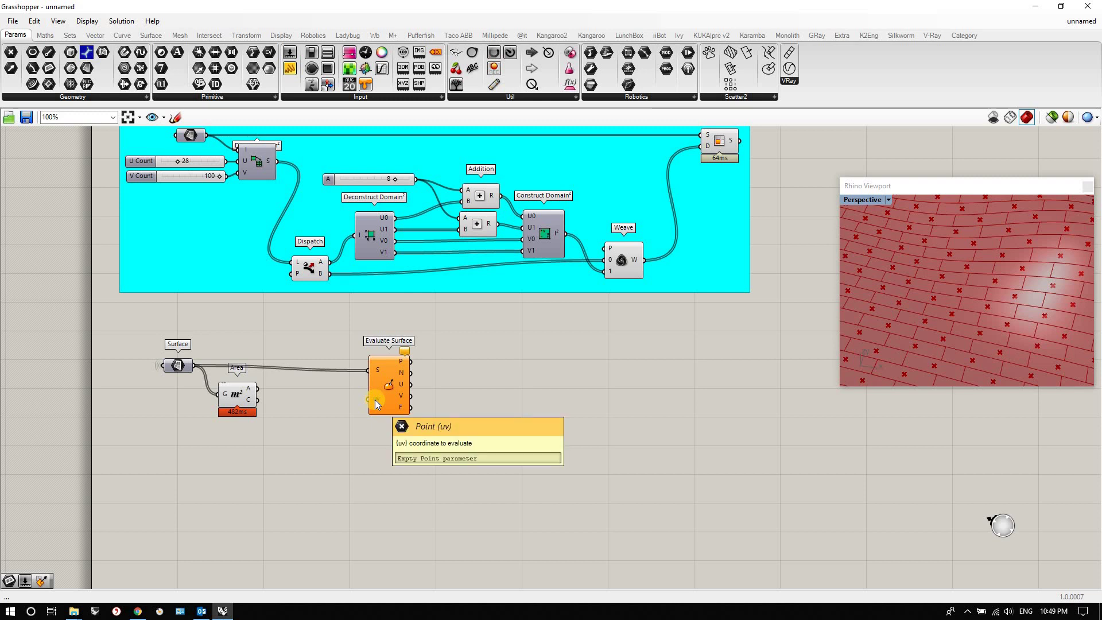
left_click_drag(390, 390, 401, 386)
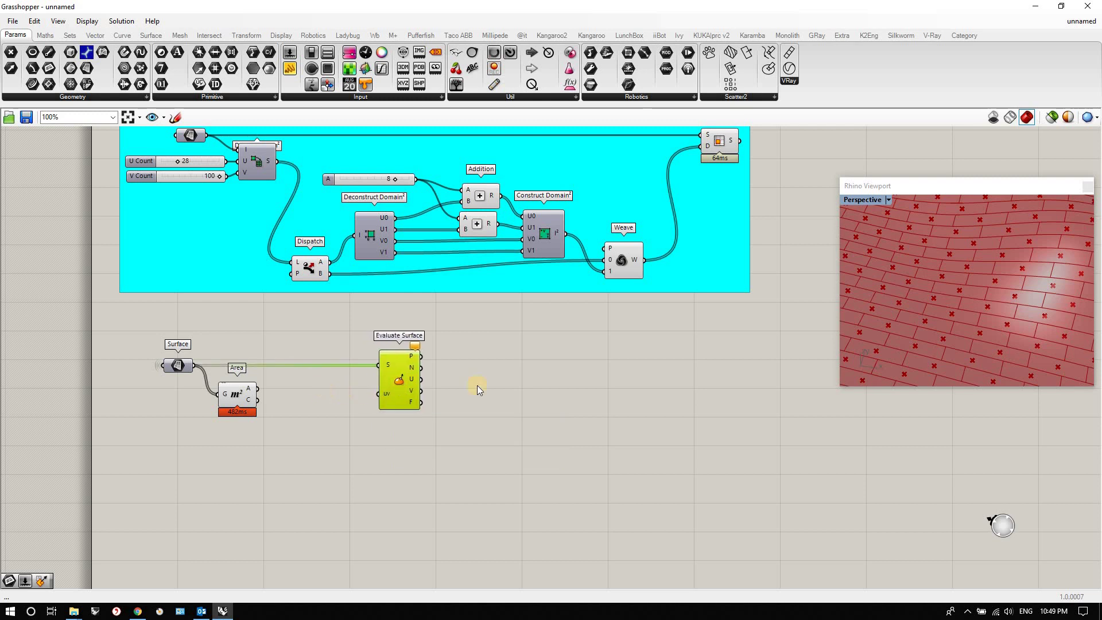
- Add a Surface Closest Point component, feeding its P input from the Area centroids and its S input from the lower Surface parameter
double_click(304, 403)
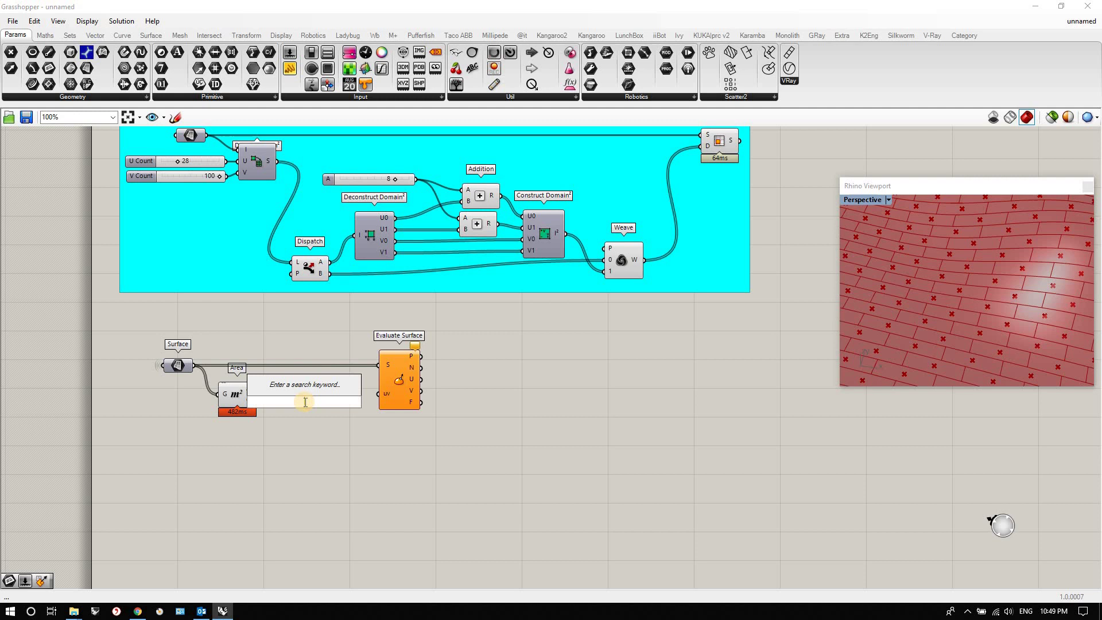
type("closest")
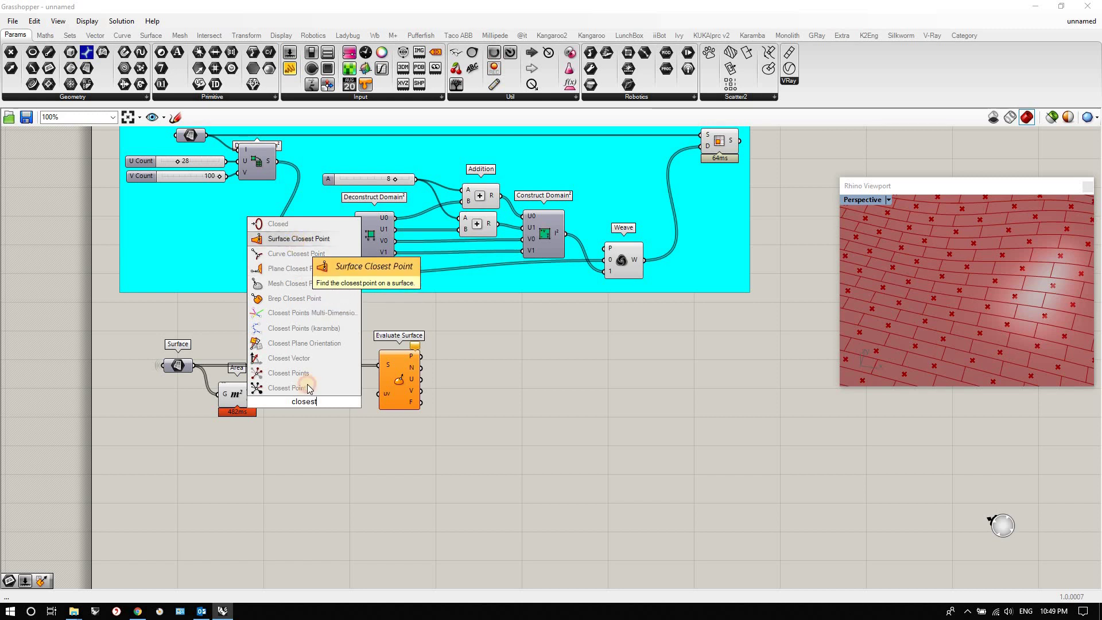
left_click(298, 239)
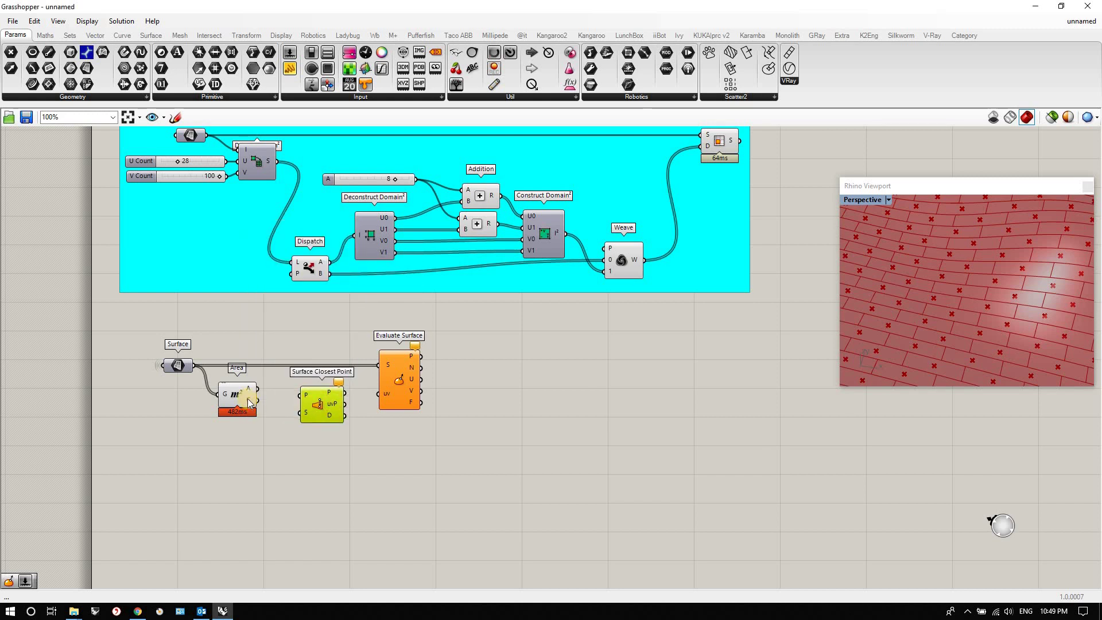
mouse_move(249, 401)
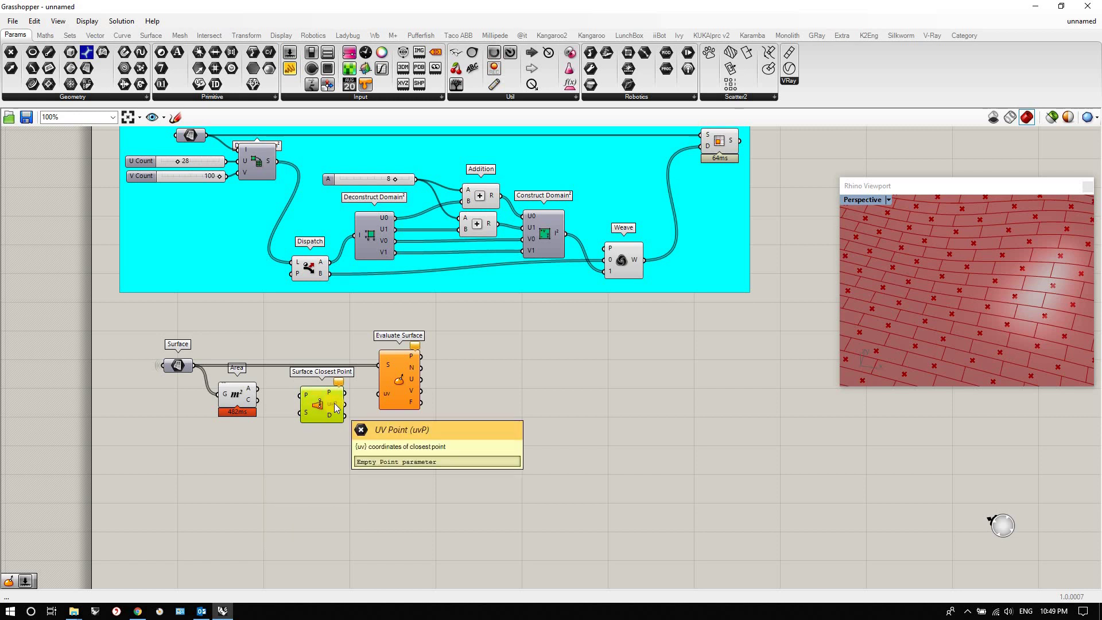
left_click_drag(253, 401, 326, 449)
left_click(287, 484)
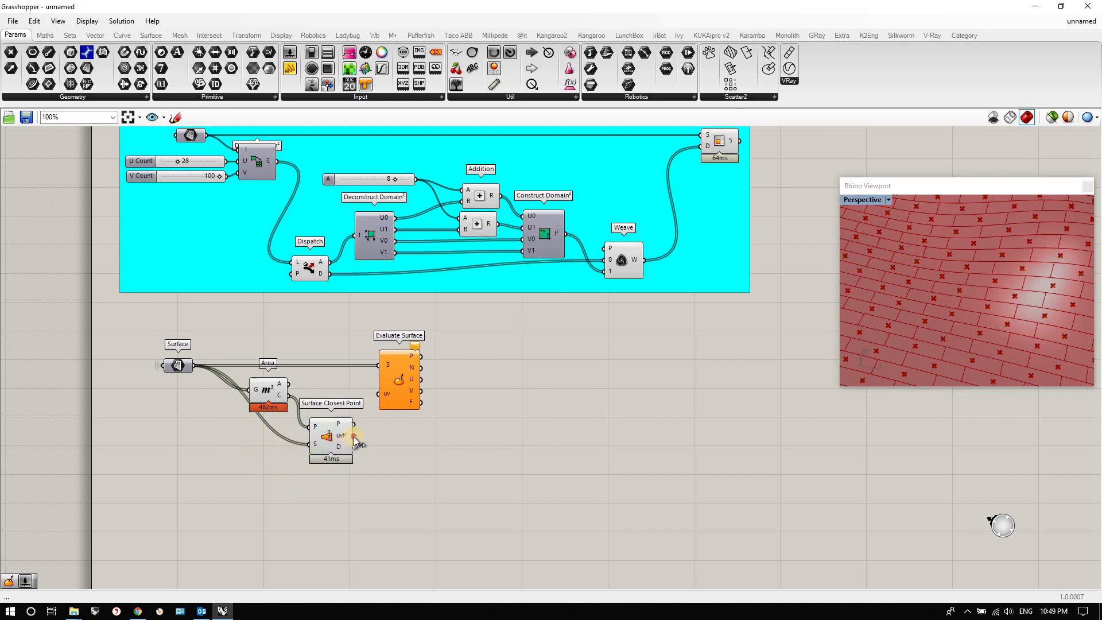
- Connect the uvP output of Surface Closest Point to the uv input of Evaluate Surface
left_click_drag(354, 435, 378, 394)
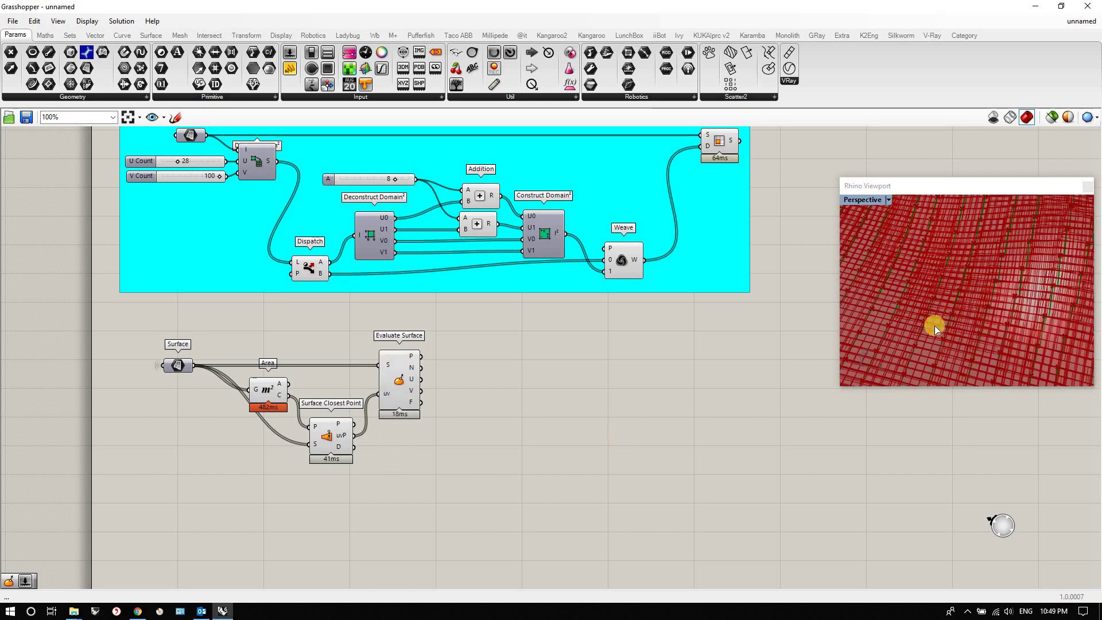
scroll(976, 289, "down", 12)
scroll(972, 294, "up", 5)
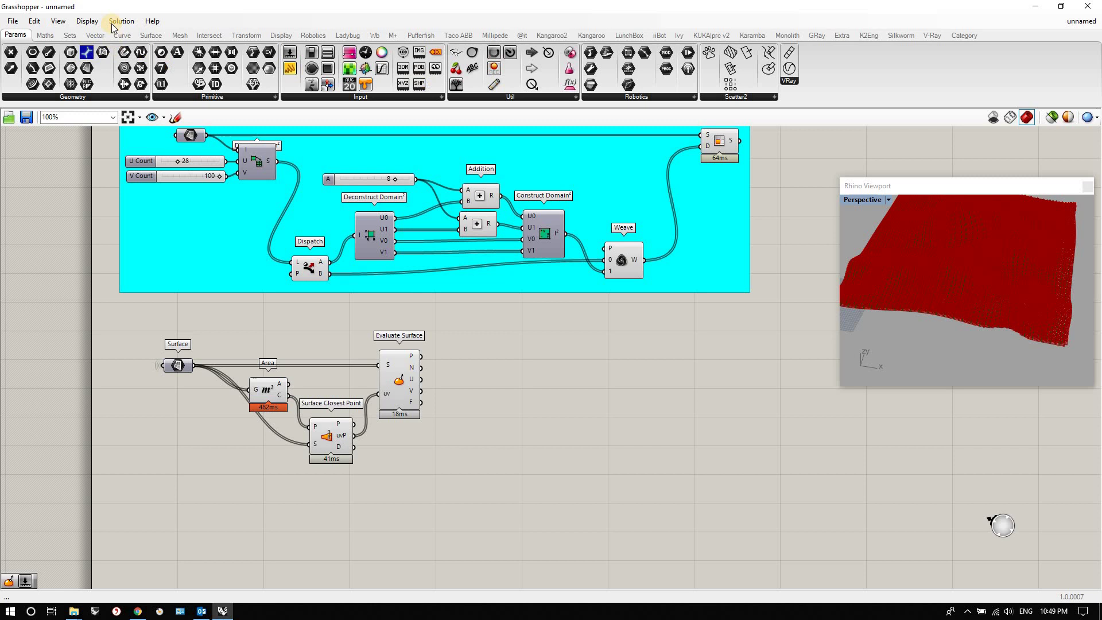
- Set the preview plane size to 8 model units
left_click(87, 21)
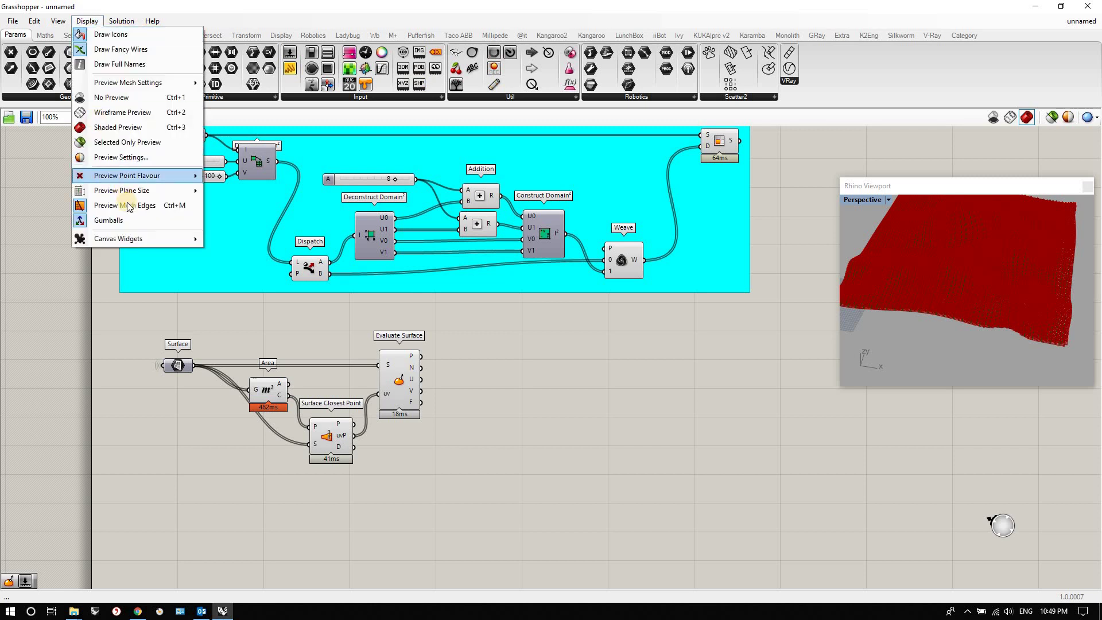
mouse_move(138, 190)
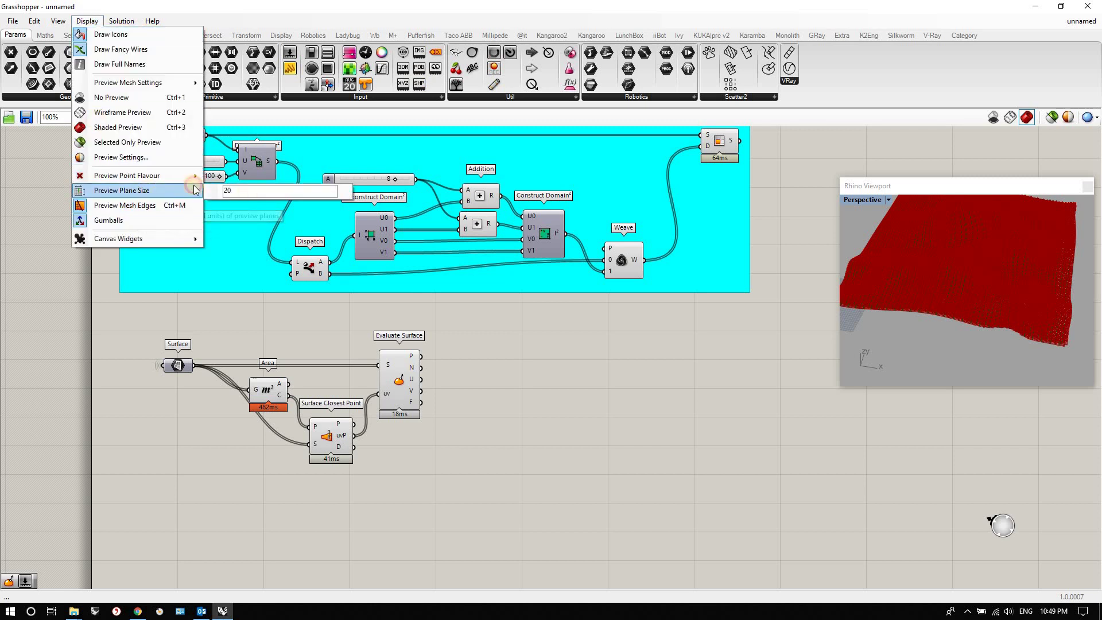
key("BackSpace")
key("BackSpace")
type("8")
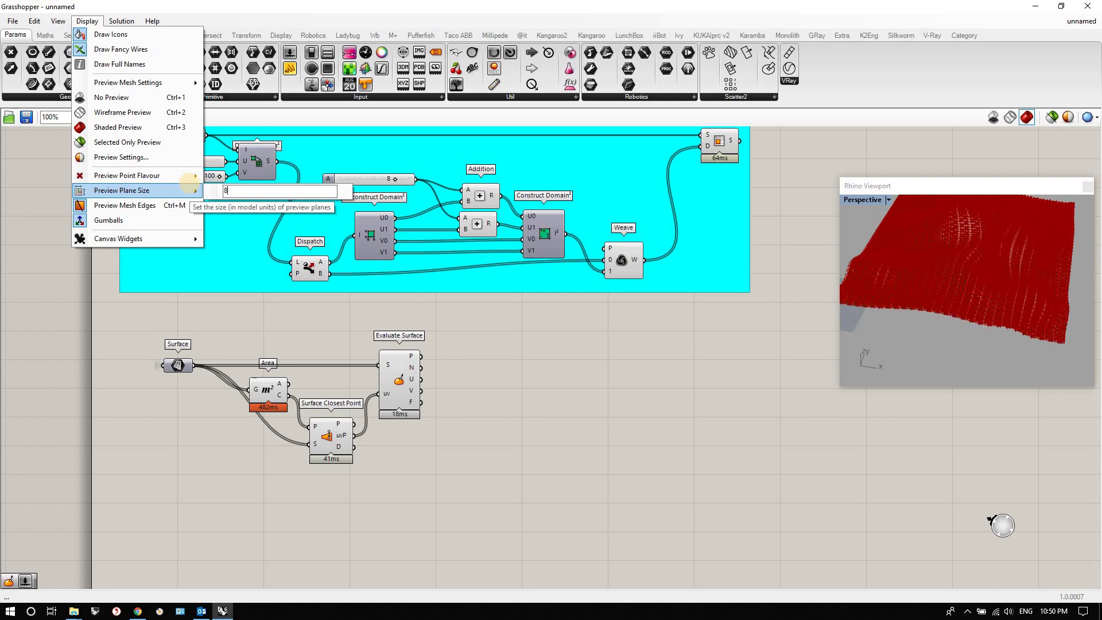
mouse_move(171, 179)
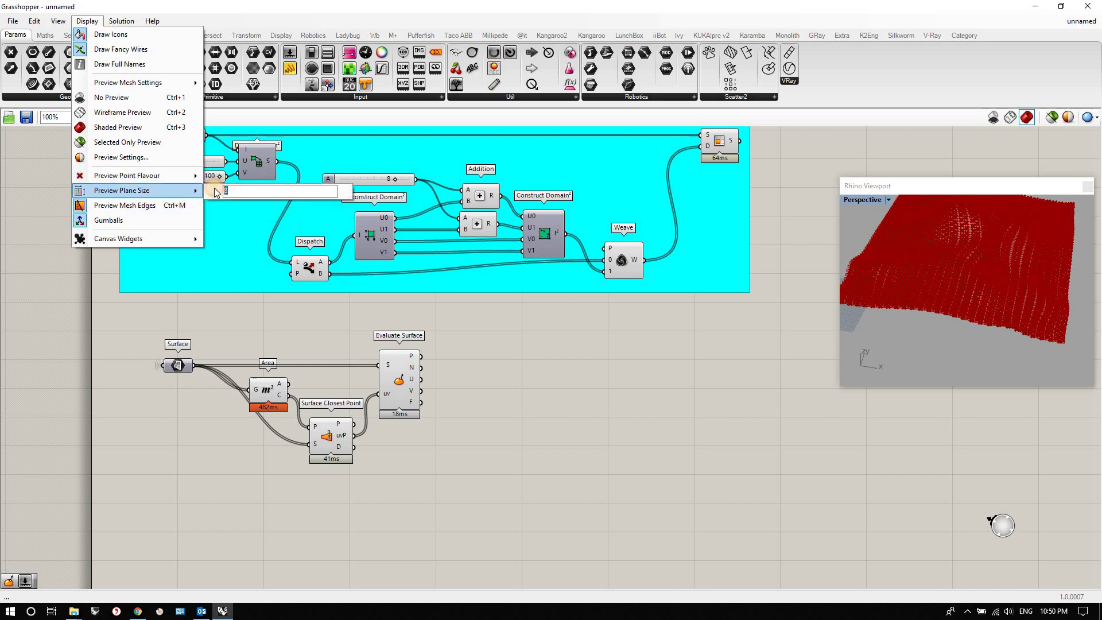
left_click(216, 326)
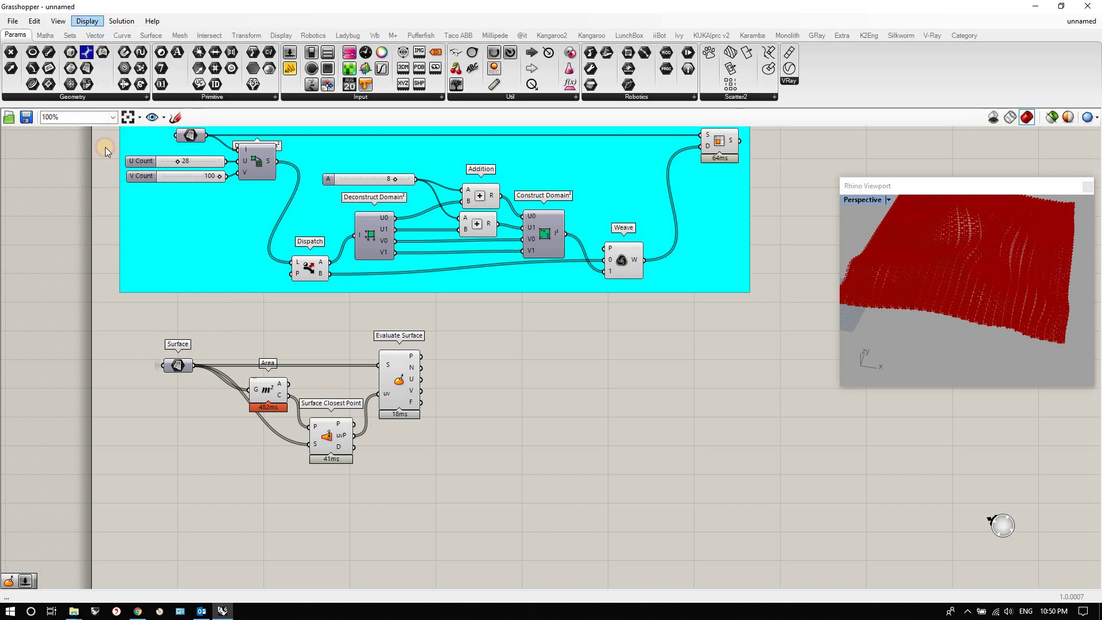
- Set the preview plane size to 3 model units and check the frames on the bricks
left_click(87, 20)
mouse_move(197, 190)
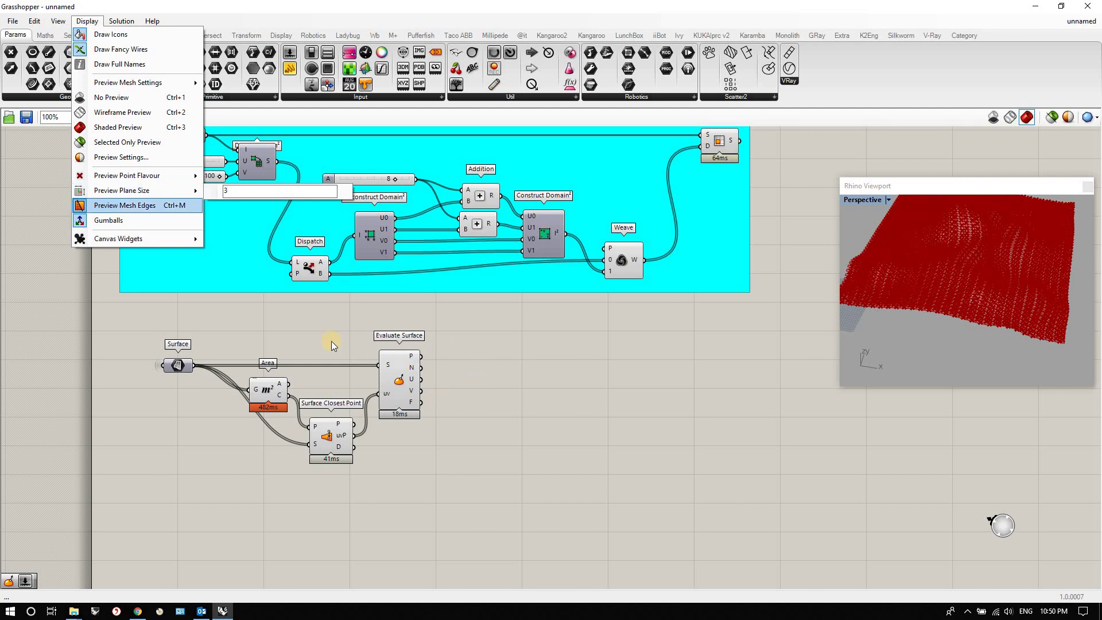
left_click(1003, 291)
scroll(1004, 307, "up", 10)
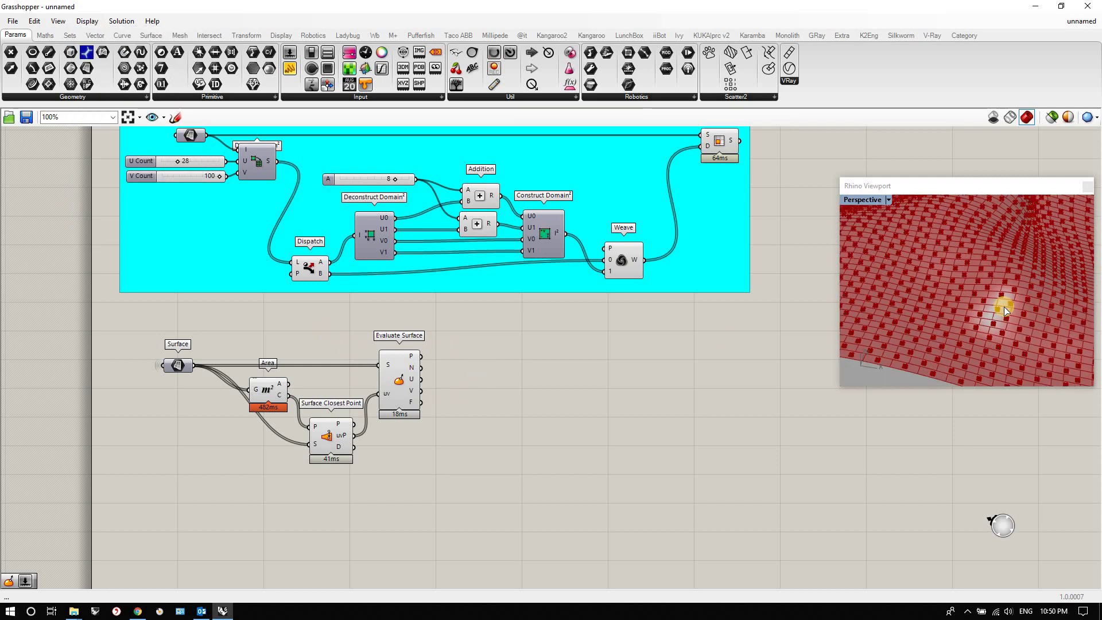
scroll(1004, 307, "down", 6)
scroll(973, 323, "up", 5)
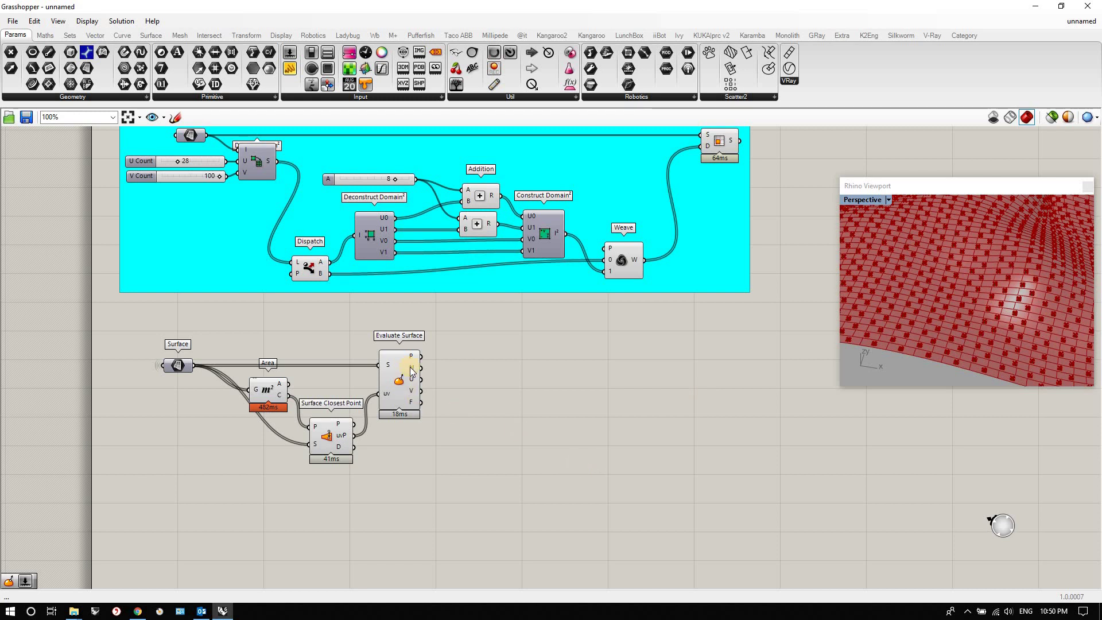
- Add a Vector Display component, feeding its A input from the P output and its V input from the N output of Evaluate Surface
mouse_move(412, 371)
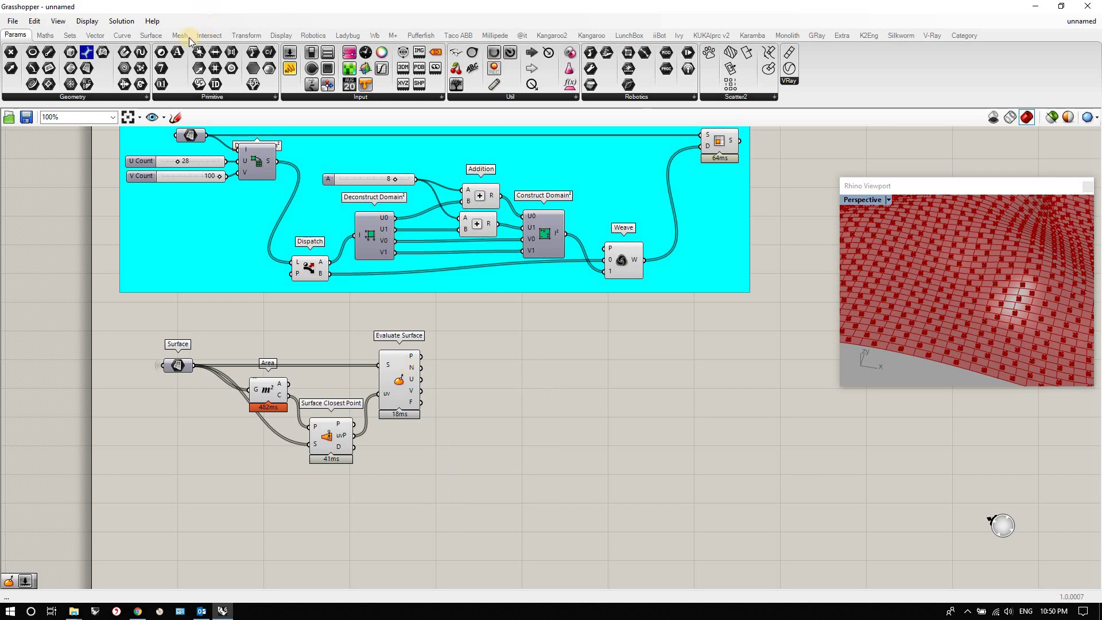
left_click(281, 35)
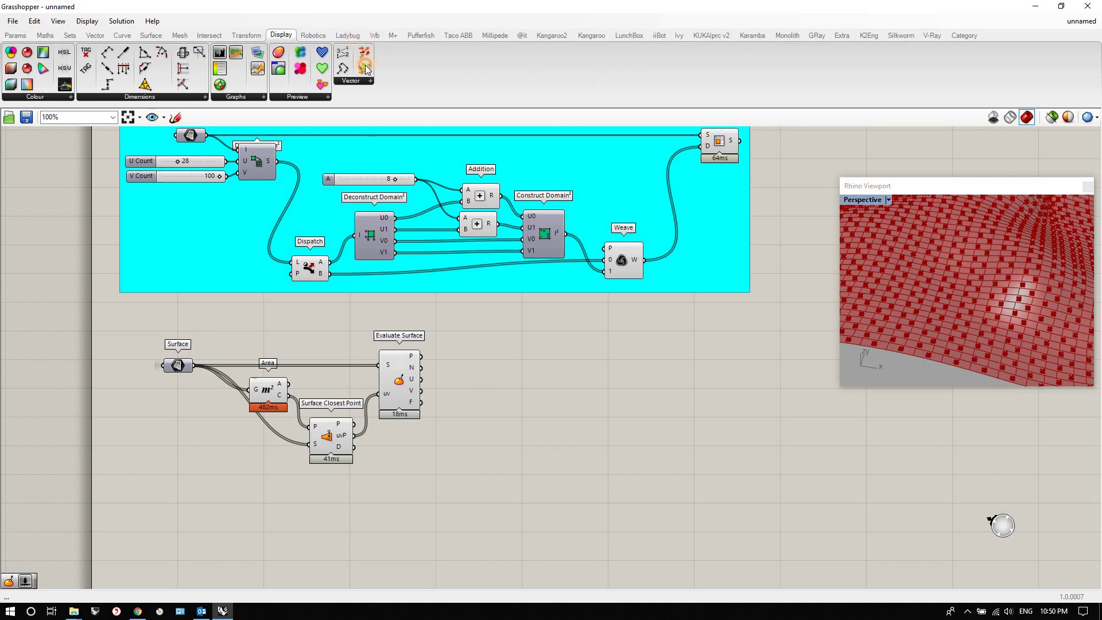
left_click_drag(365, 52, 557, 372)
left_click_drag(422, 357, 544, 365)
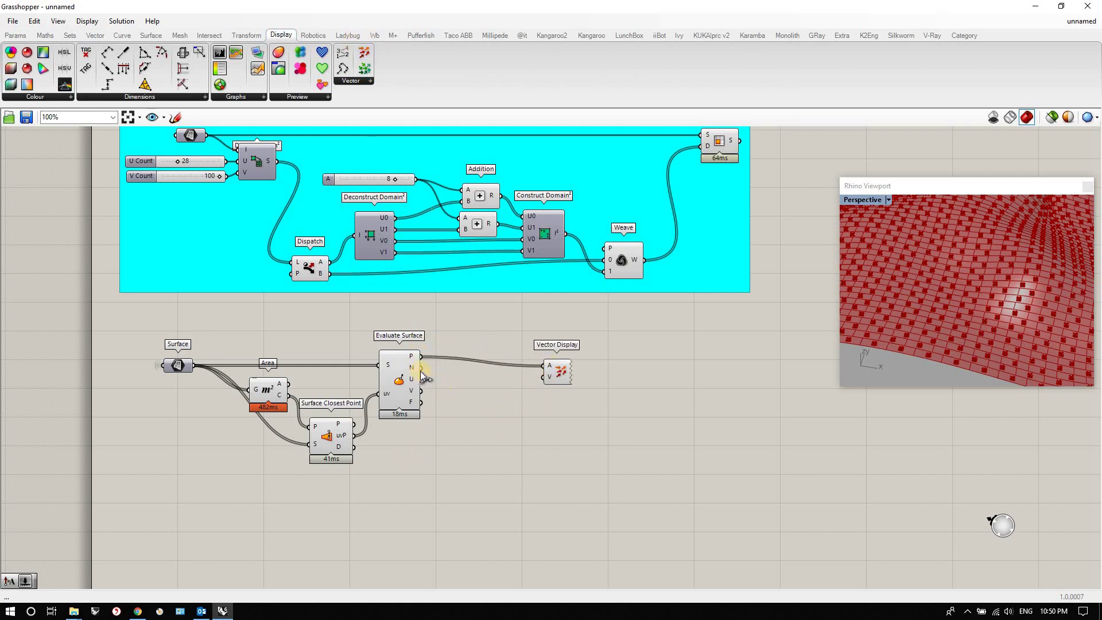
left_click_drag(420, 367, 543, 376)
- Move Vector Display further away from Evaluate Surface and examine the normals and frames on the bricks
left_click_drag(556, 368, 587, 363)
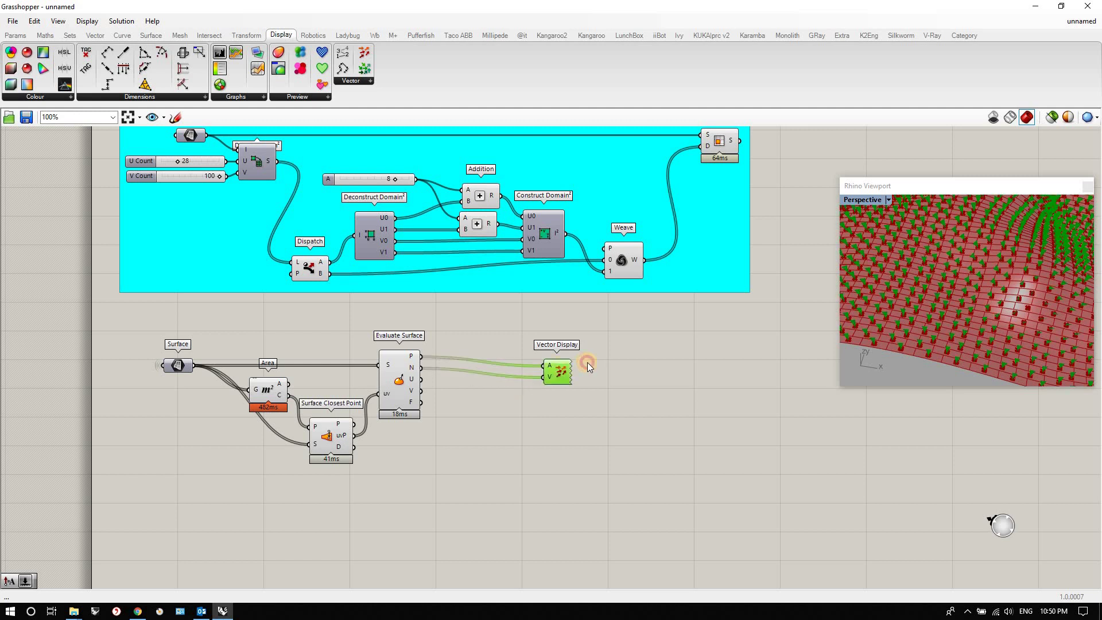
right_click_drag(938, 277, 935, 246)
left_click(594, 349)
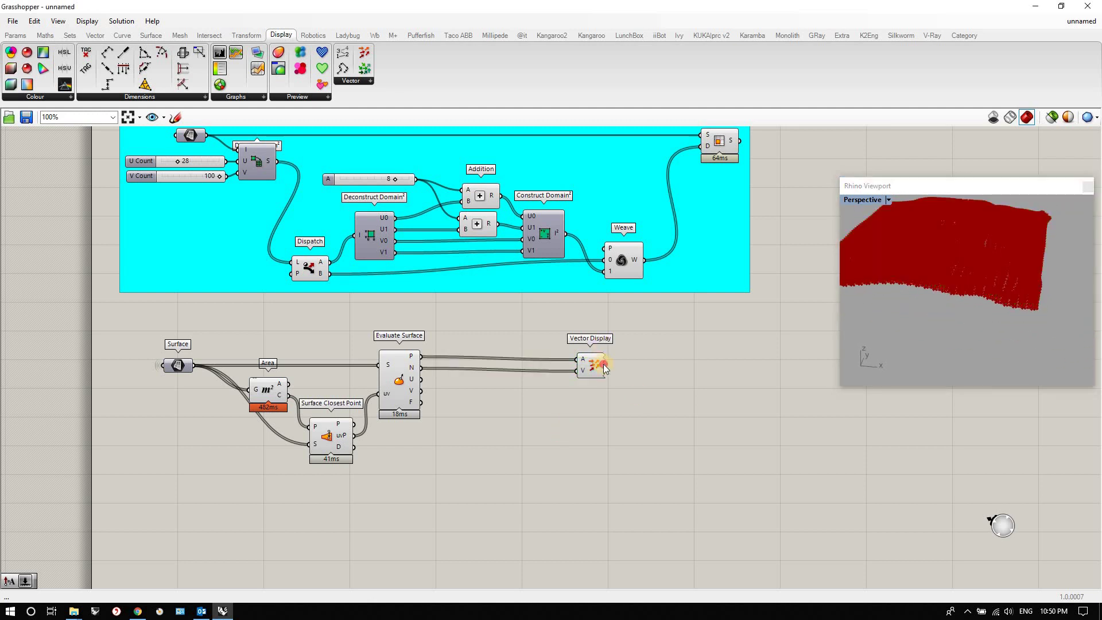
left_click_drag(603, 364, 662, 366)
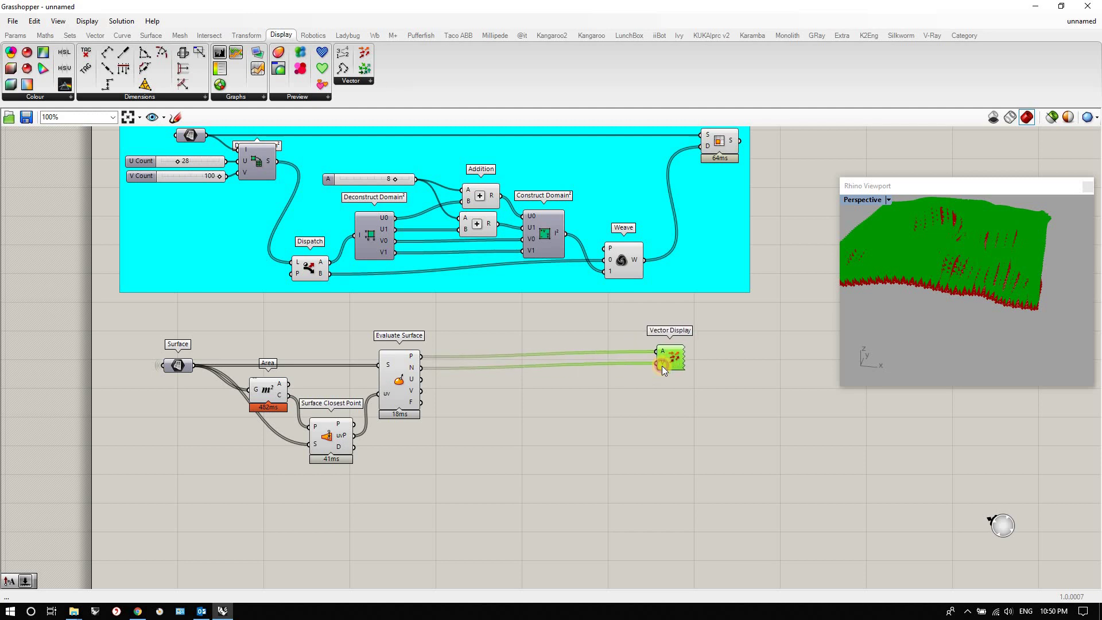
left_click(559, 410)
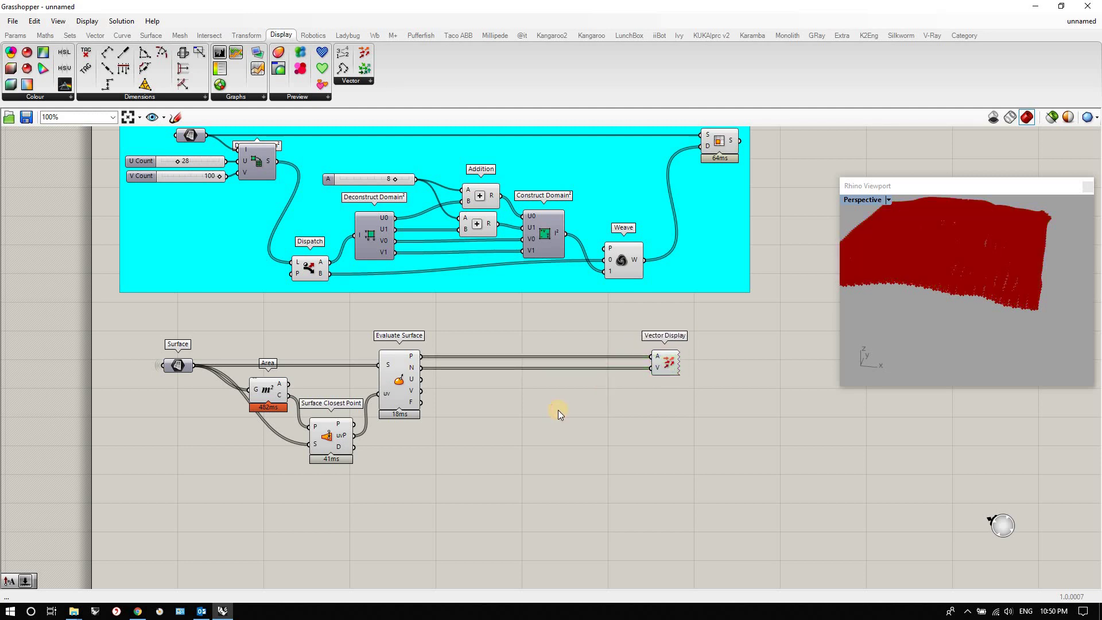
scroll(974, 281, "up", 10)
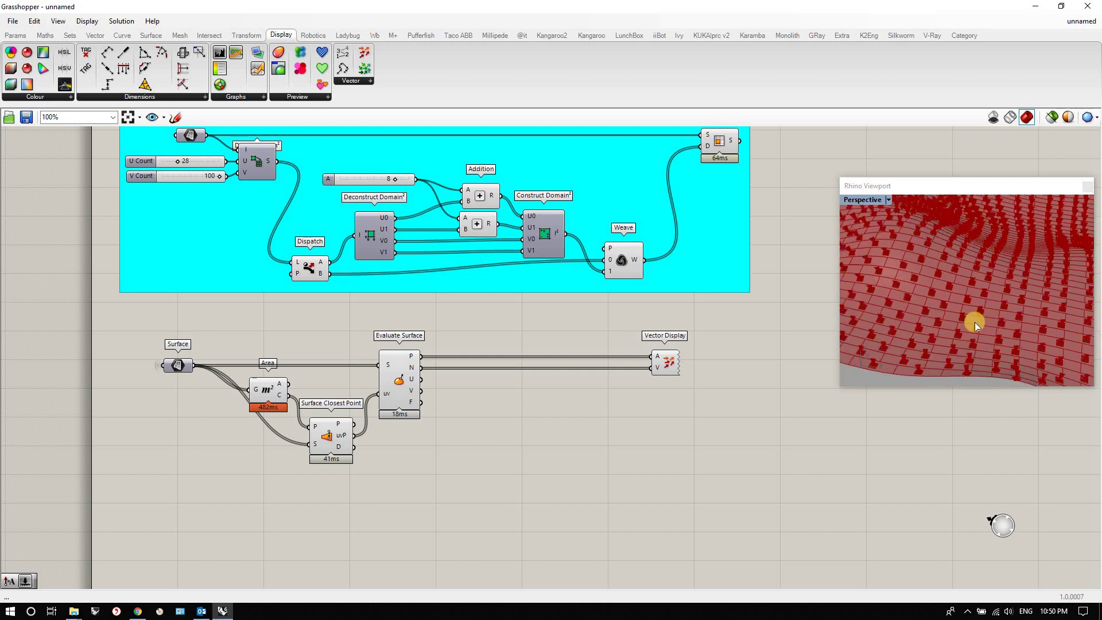
scroll(975, 322, "down", 4)
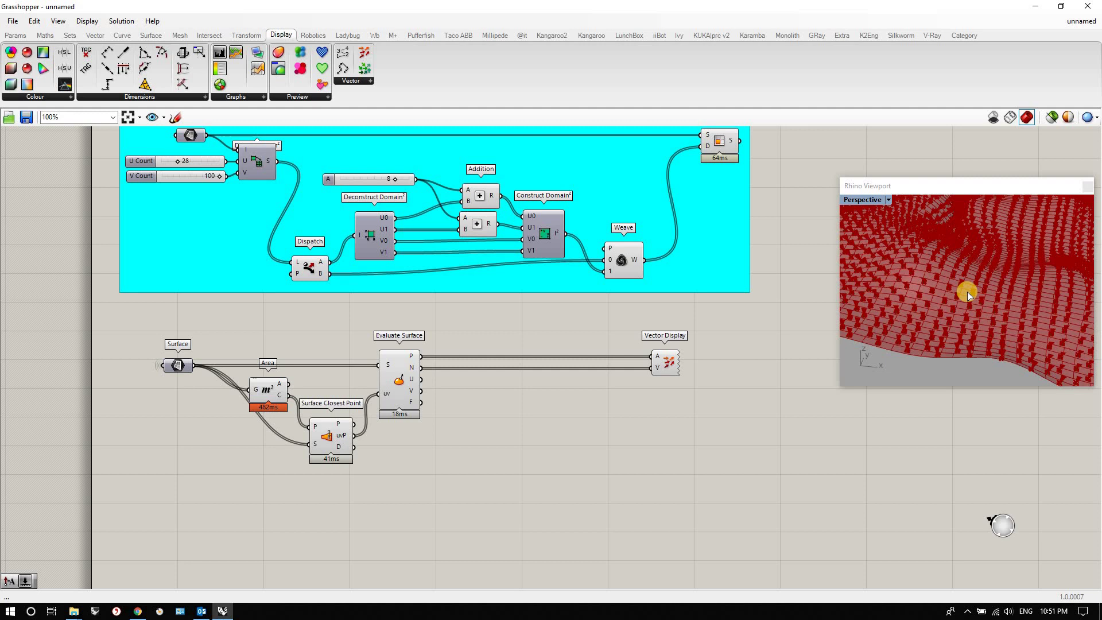
scroll(969, 327, "up", 5)
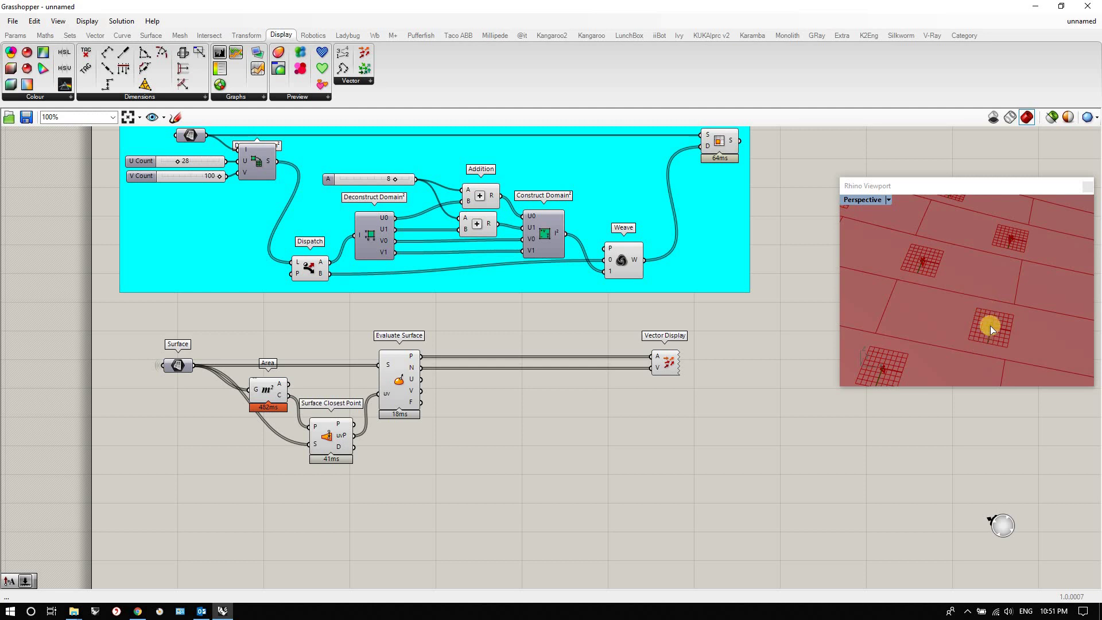
- Add a Cross Product component below the Vector Display wires and connect the N output of Evaluate Surface to its A input
double_click(514, 438)
type("cross")
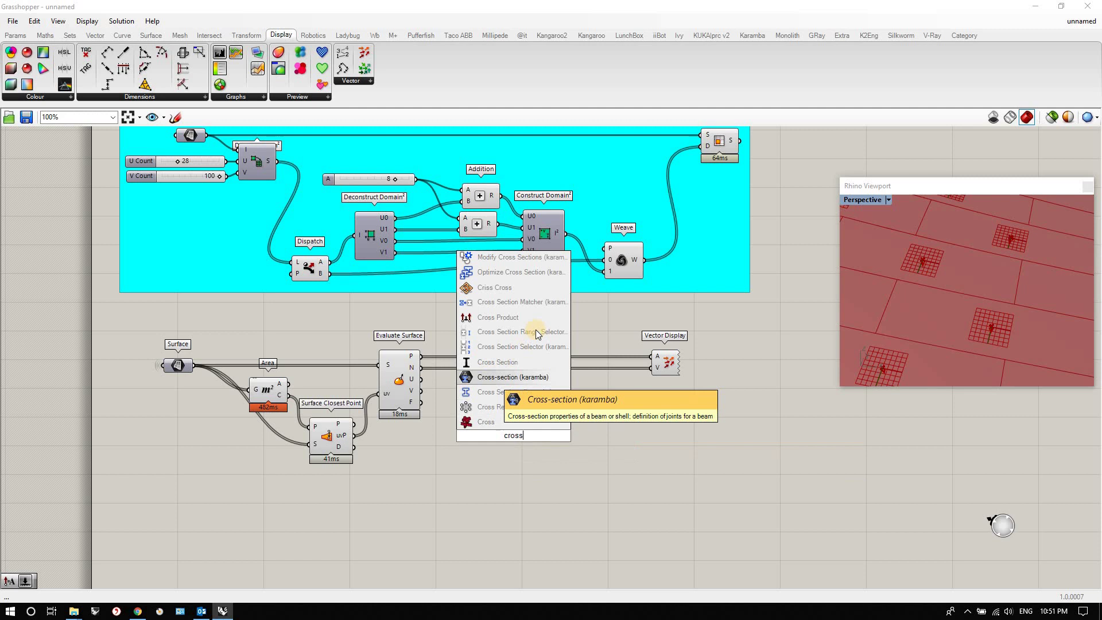
left_click(515, 317)
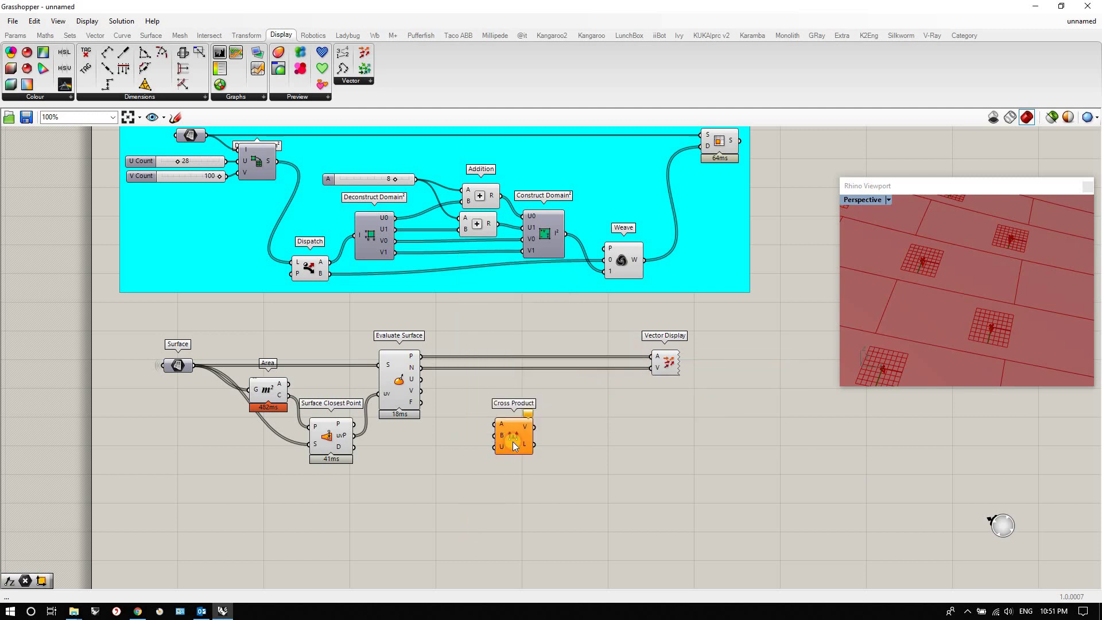
left_click(512, 442)
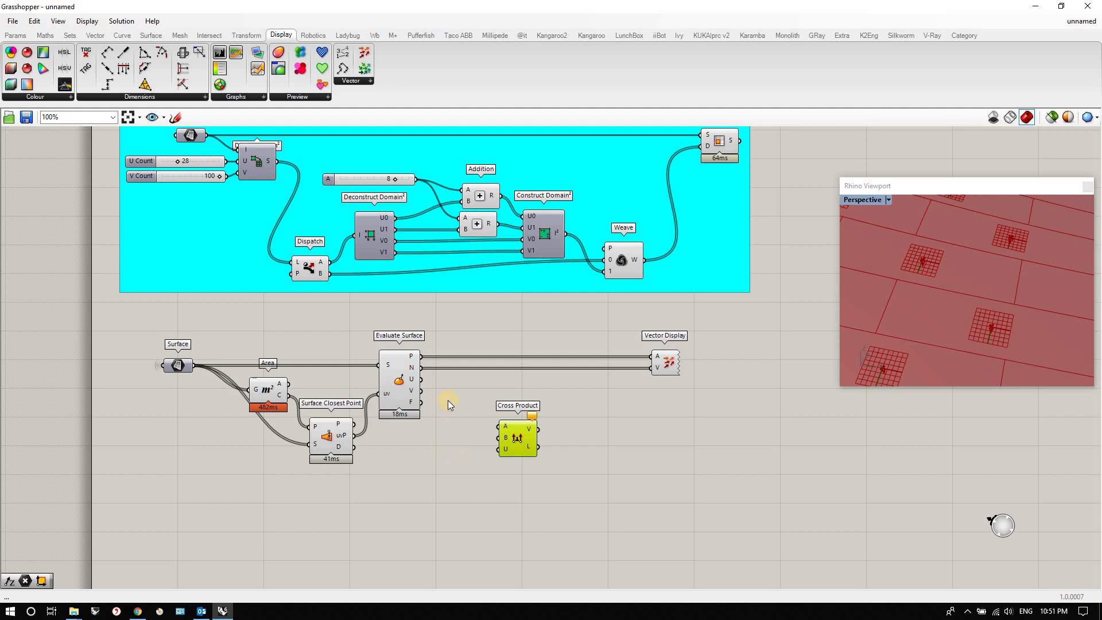
left_click_drag(419, 370, 550, 431)
- Add a Unit Z component, connect it to the B input of Cross Product, and place Cross Product close beside it
double_click(466, 435)
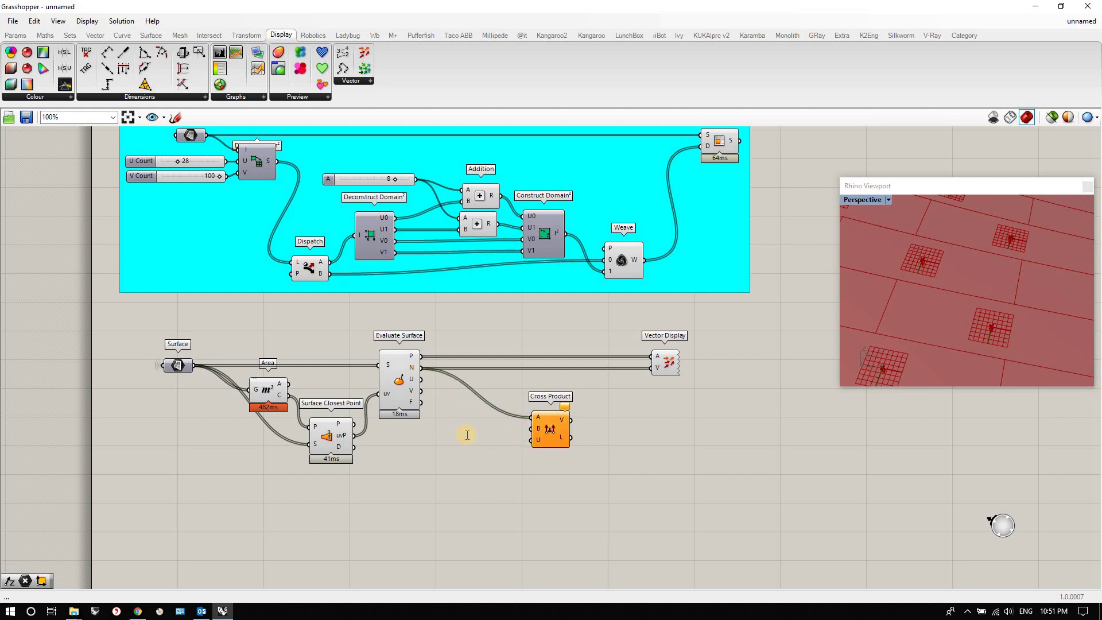
type("z")
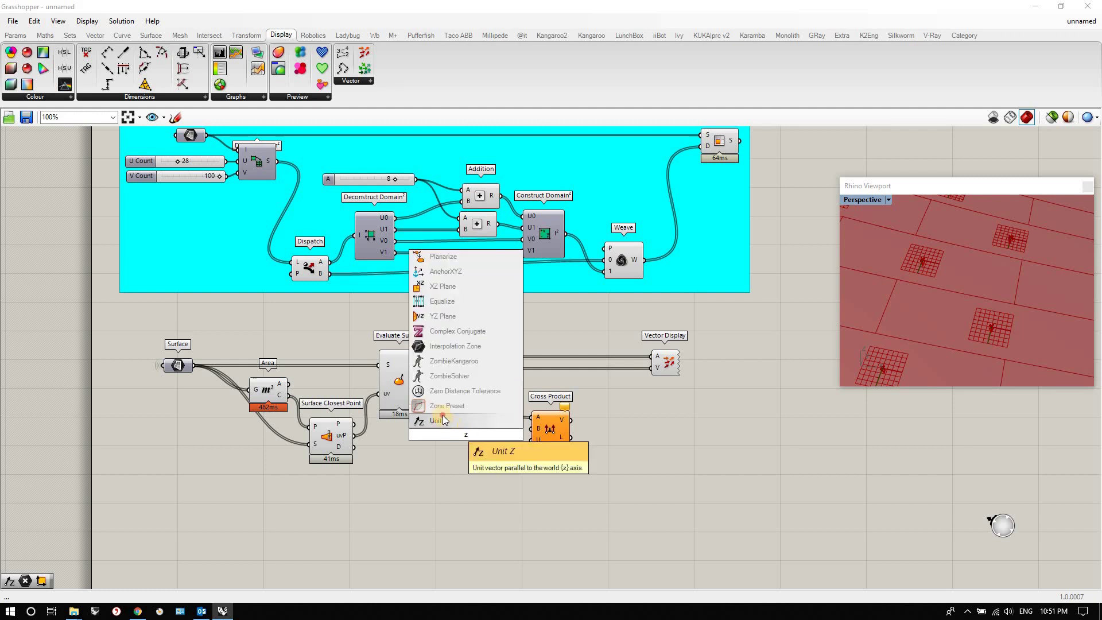
left_click(440, 419)
left_click_drag(478, 436, 488, 435)
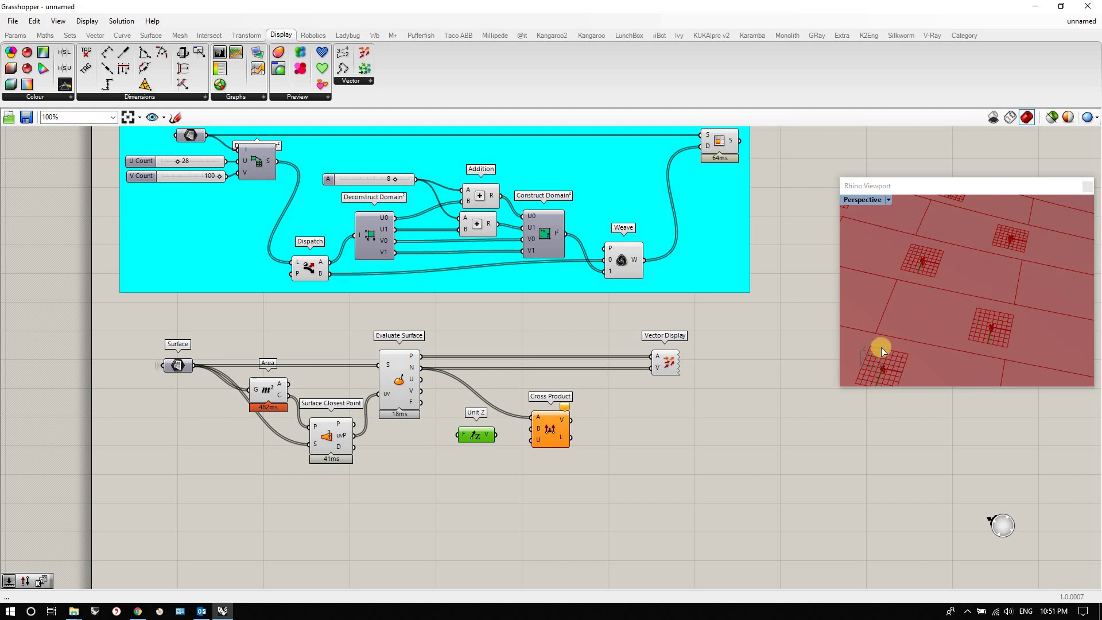
mouse_move(566, 415)
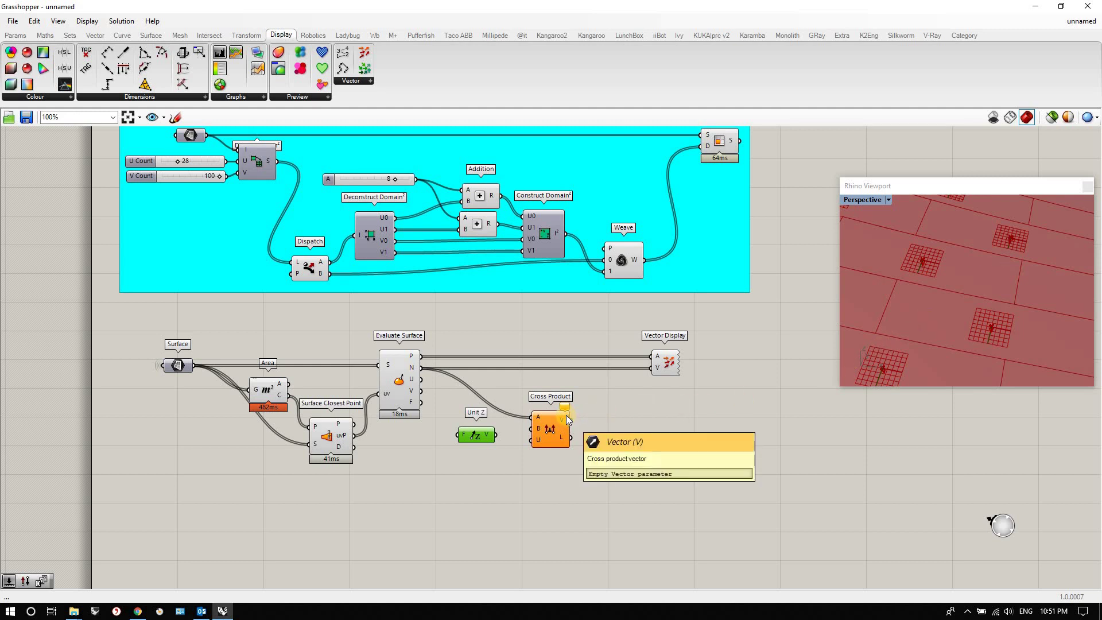
left_click(524, 481)
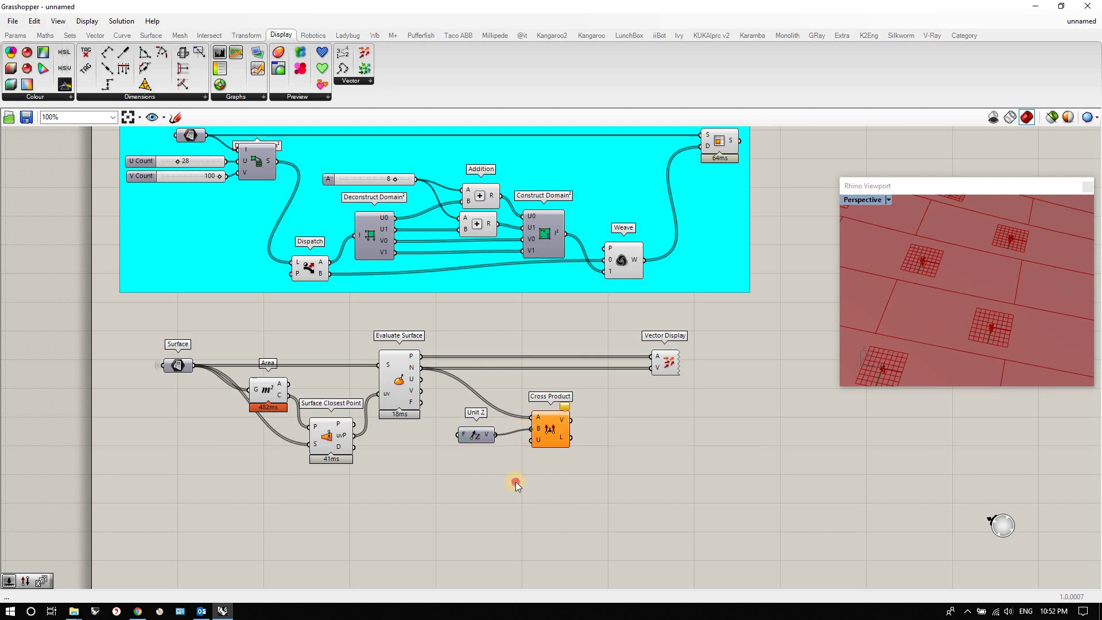
left_click_drag(496, 435, 531, 428)
left_click(484, 439)
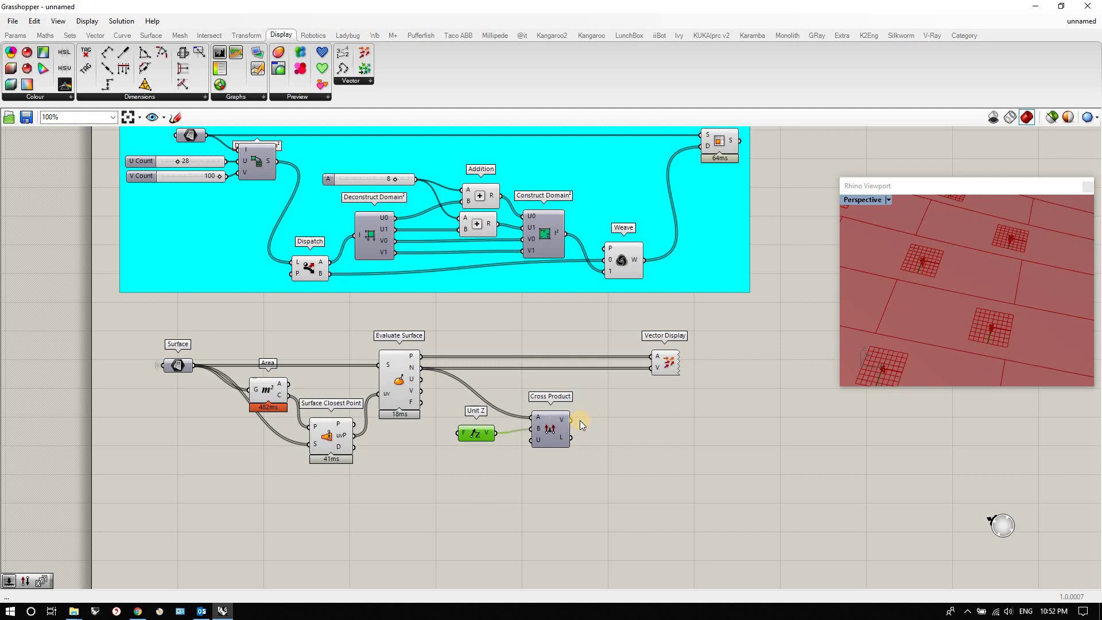
left_click_drag(548, 425, 532, 429)
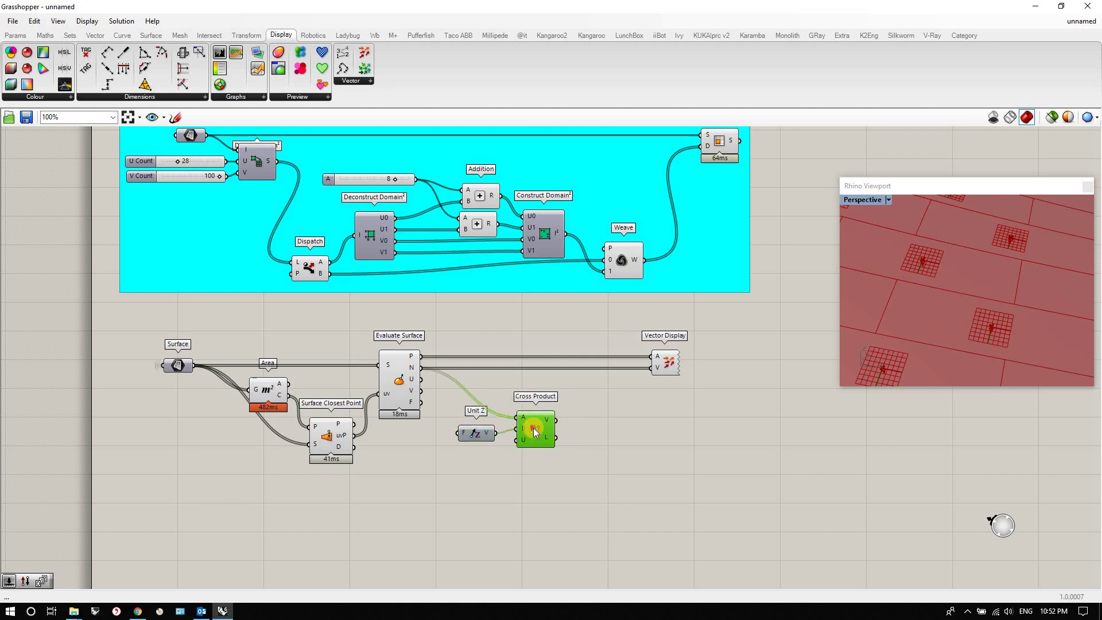
left_click(621, 410)
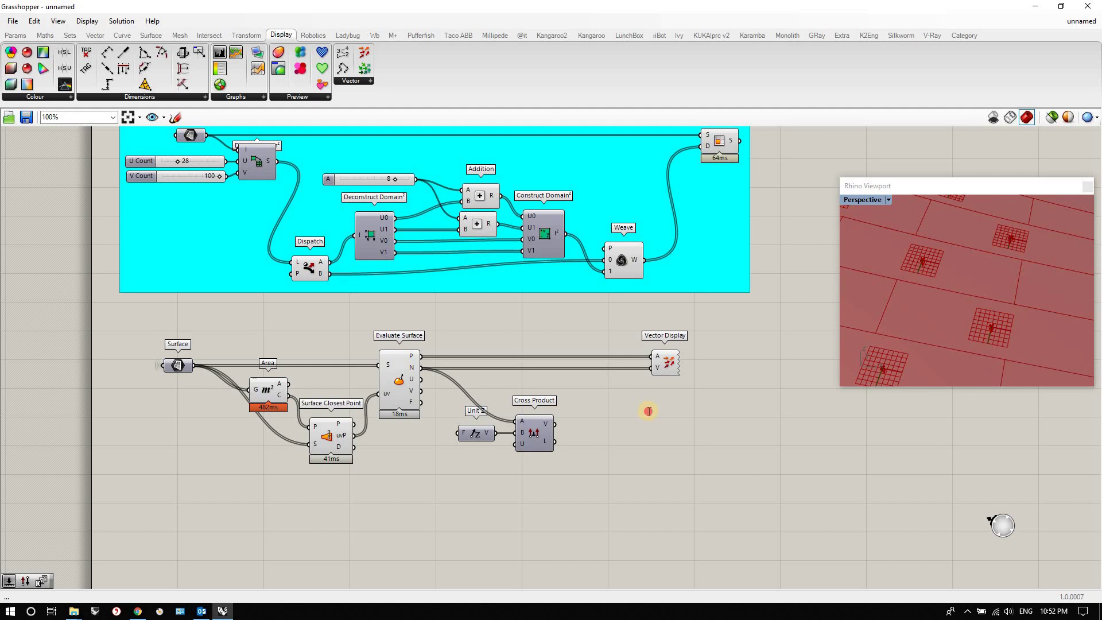
- Add an Amplitude component below Vector Display and connect the V output of Cross Product to its V input
double_click(648, 411)
type("amp")
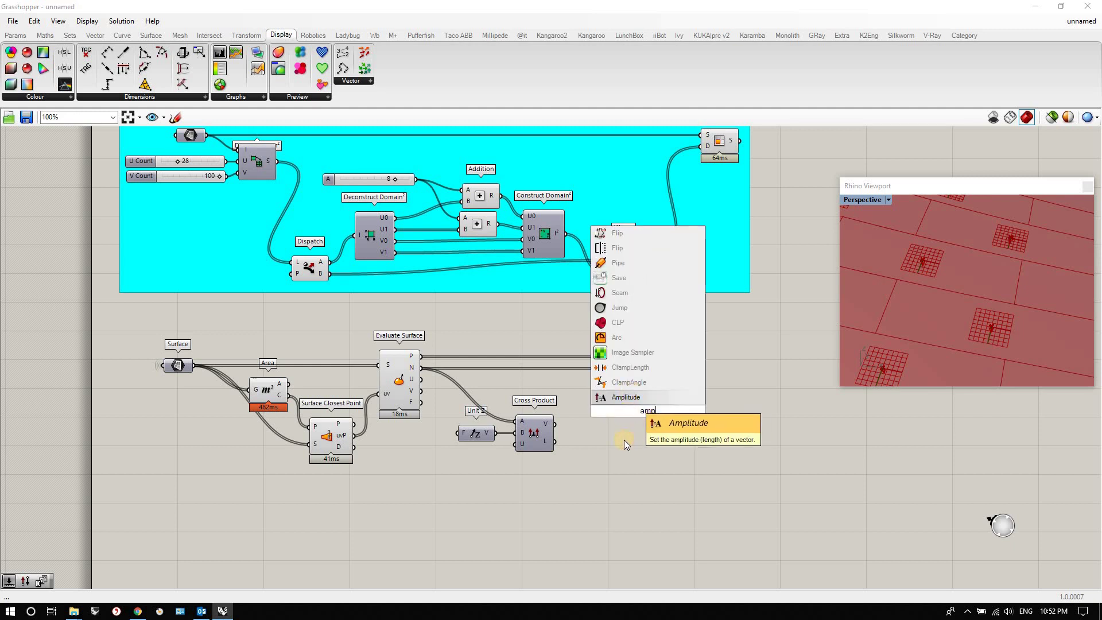
left_click(639, 398)
left_click_drag(563, 425, 631, 405)
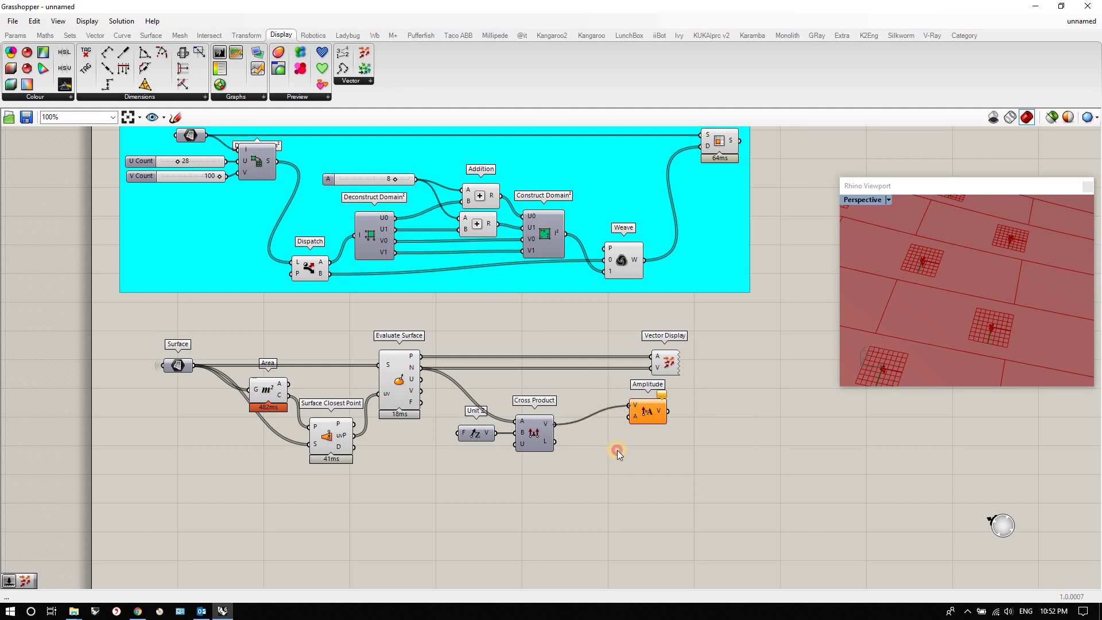
- Create a number slider with value 8 and connect it to the A input of Amplitude
double_click(617, 448)
type("8")
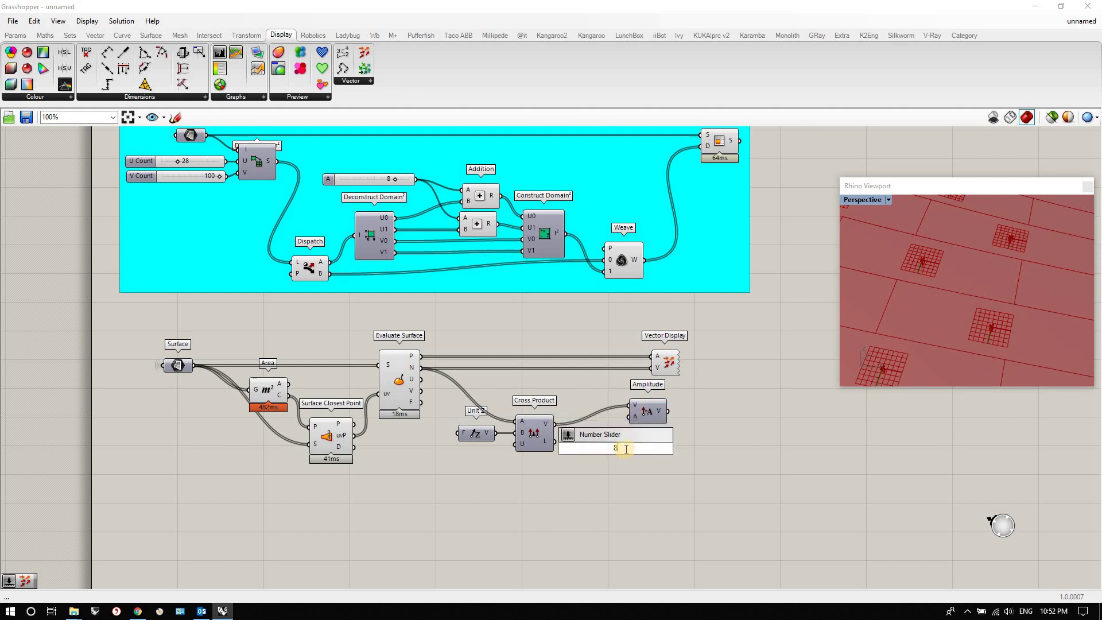
key("Return")
left_click_drag(636, 417, 664, 449)
- Replace the V input of Vector Display with the Amplitude vector and check the arrow directions along the brick surface
left_click_drag(660, 373, 656, 369)
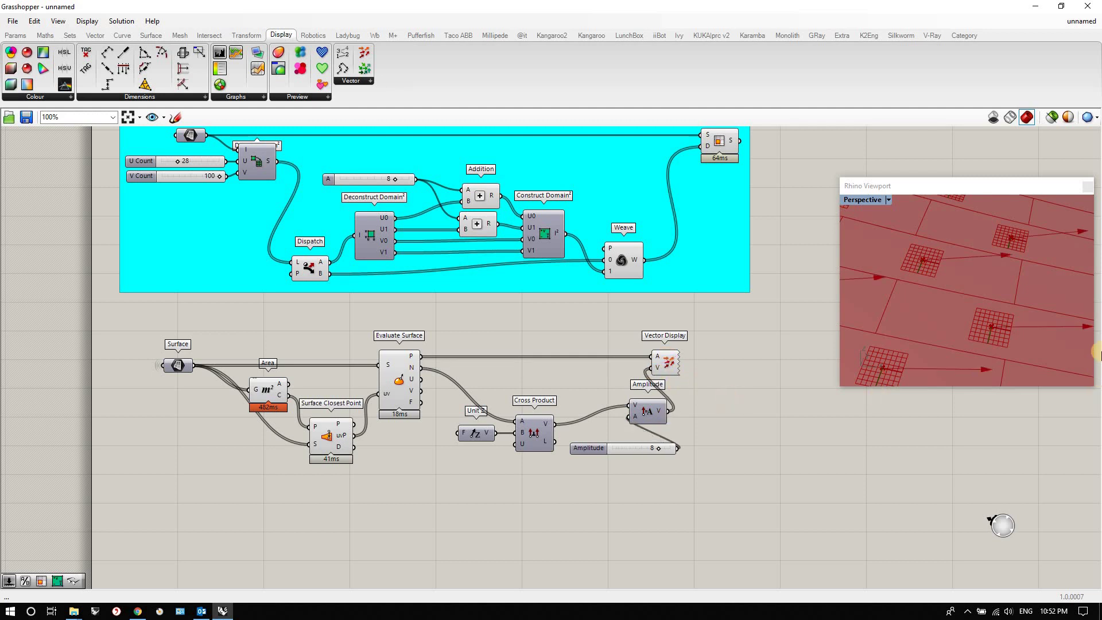
scroll(996, 315, "down", 6)
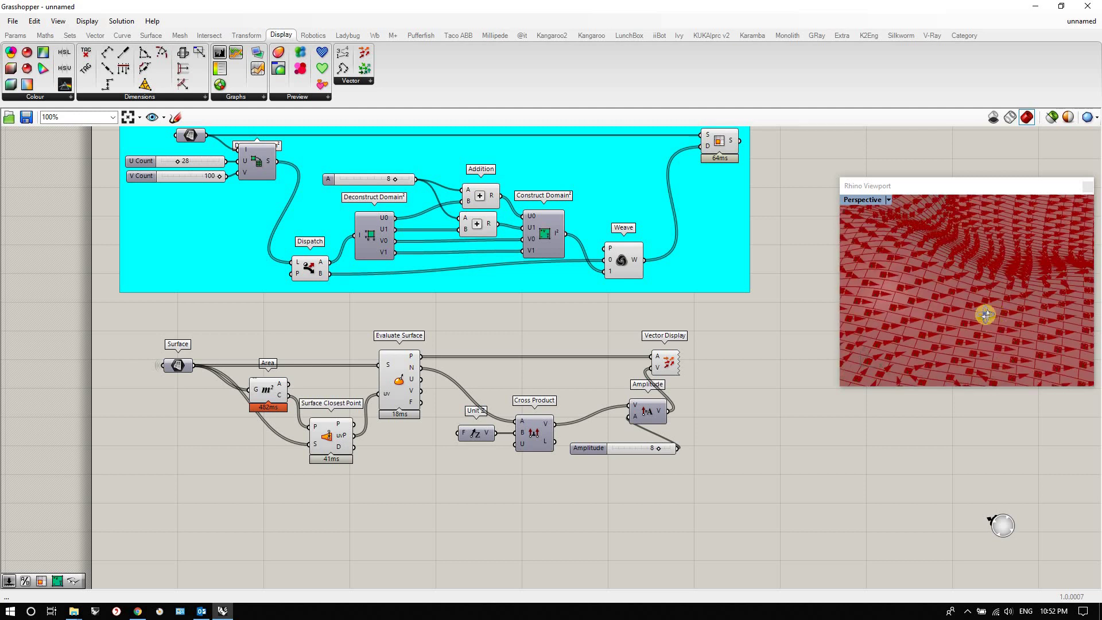
right_click_drag(987, 315, 935, 278)
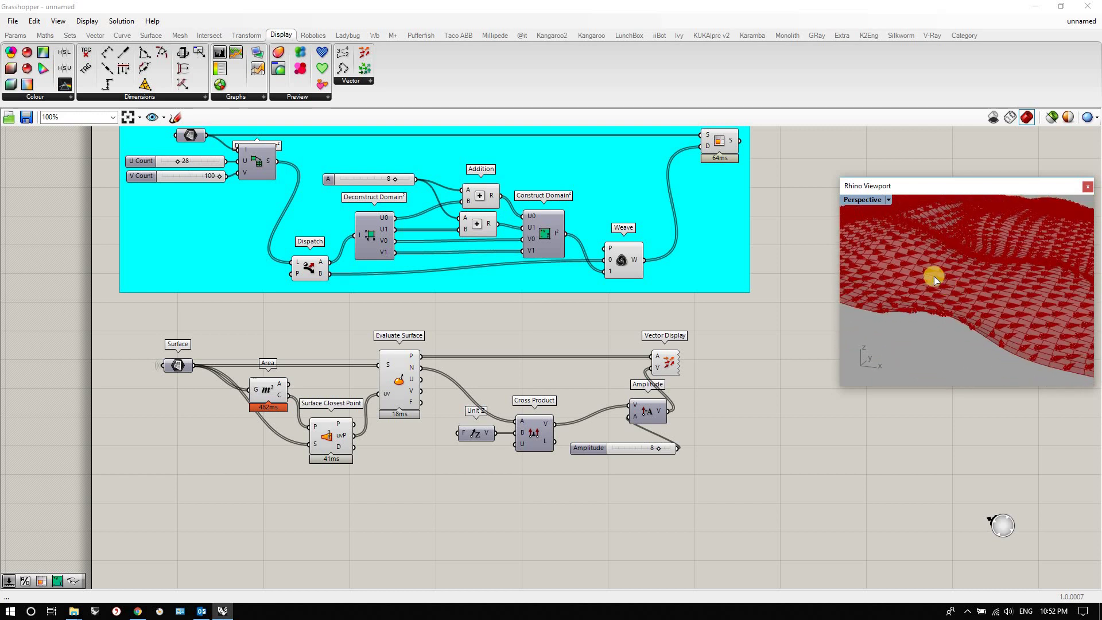
- Turn off the preview of the Evaluate Surface, Surface Closest Point and Area components
scroll(934, 277, "up", 6)
scroll(941, 264, "up", 3)
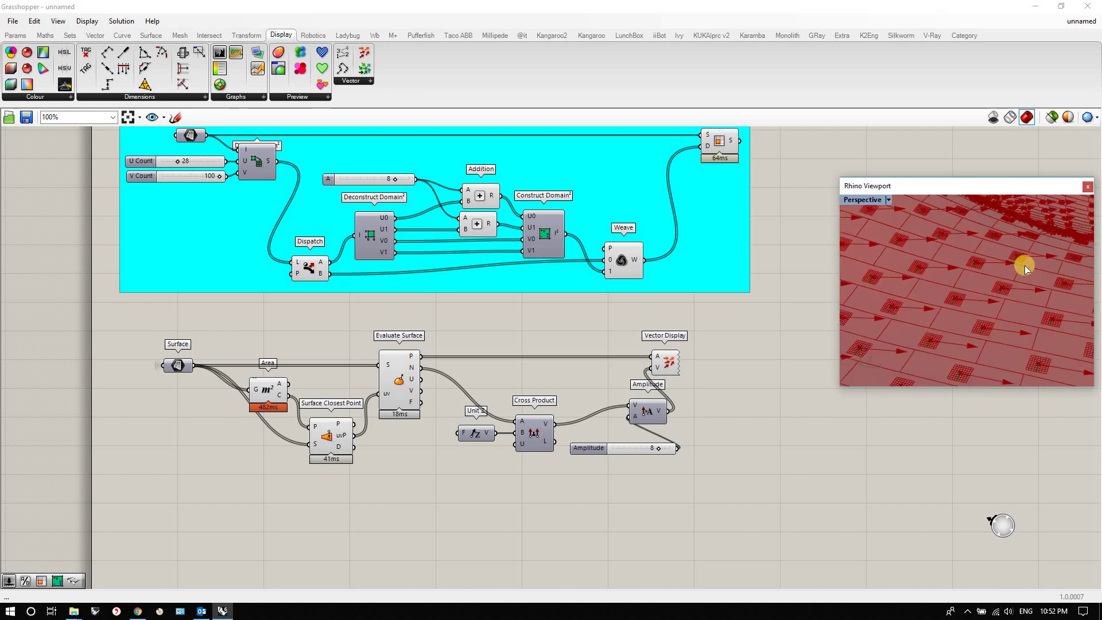
scroll(987, 253, "down", 6)
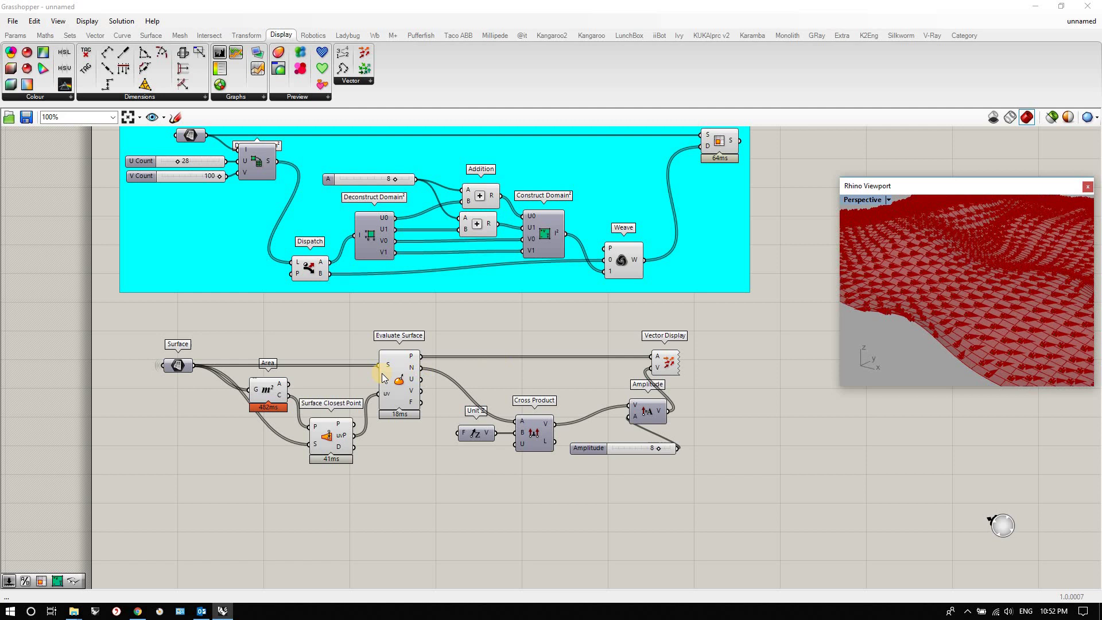
right_click(400, 379)
left_click(429, 399)
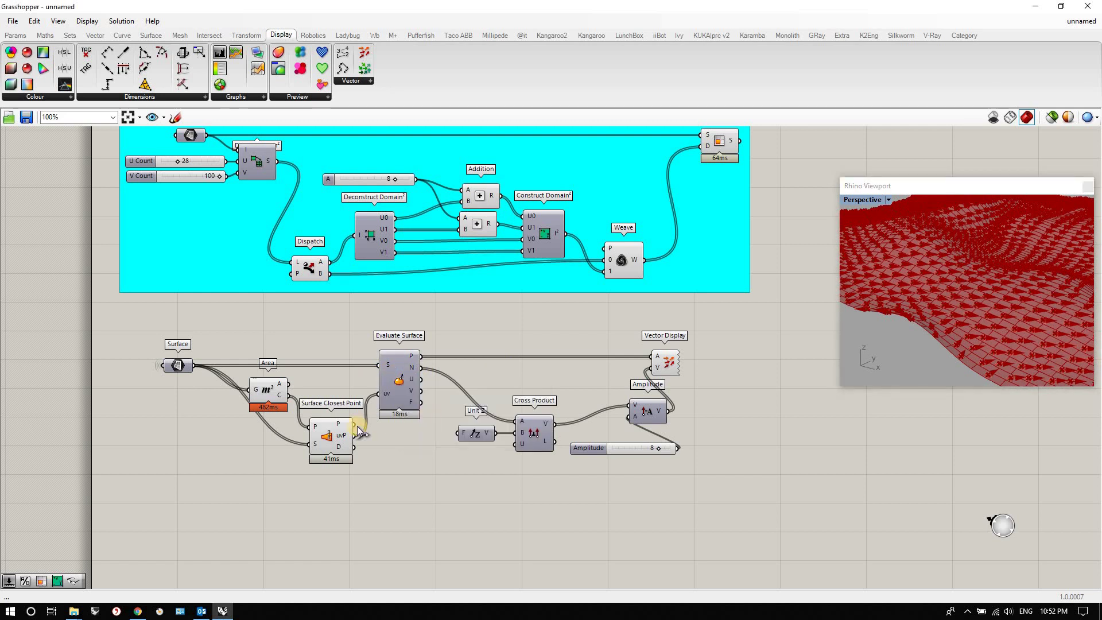
right_click(324, 437)
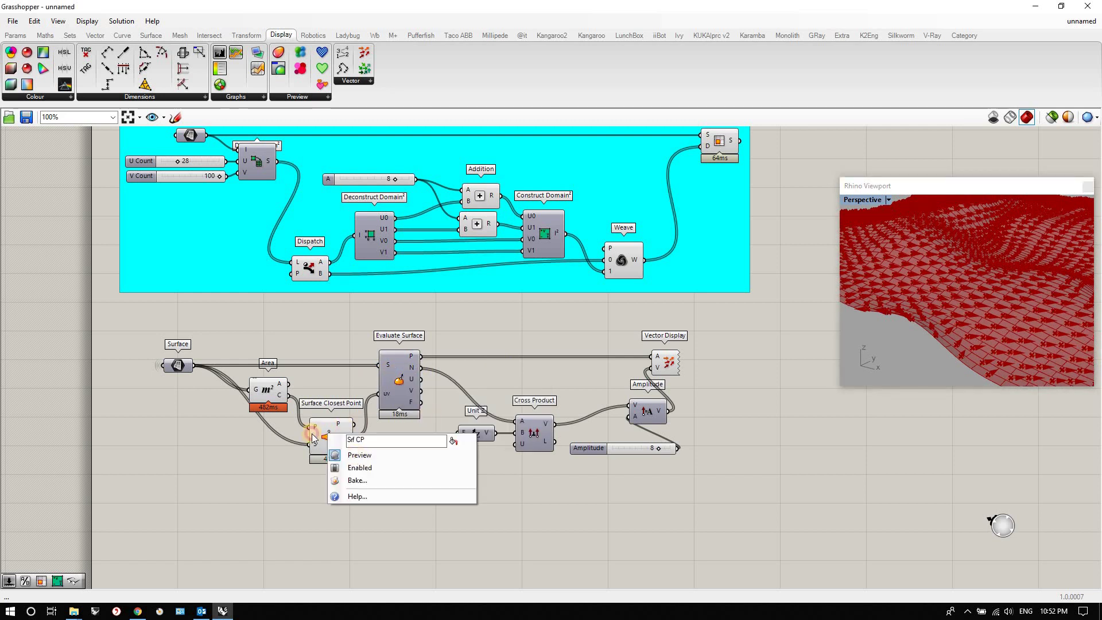
right_click(267, 390)
left_click(976, 336)
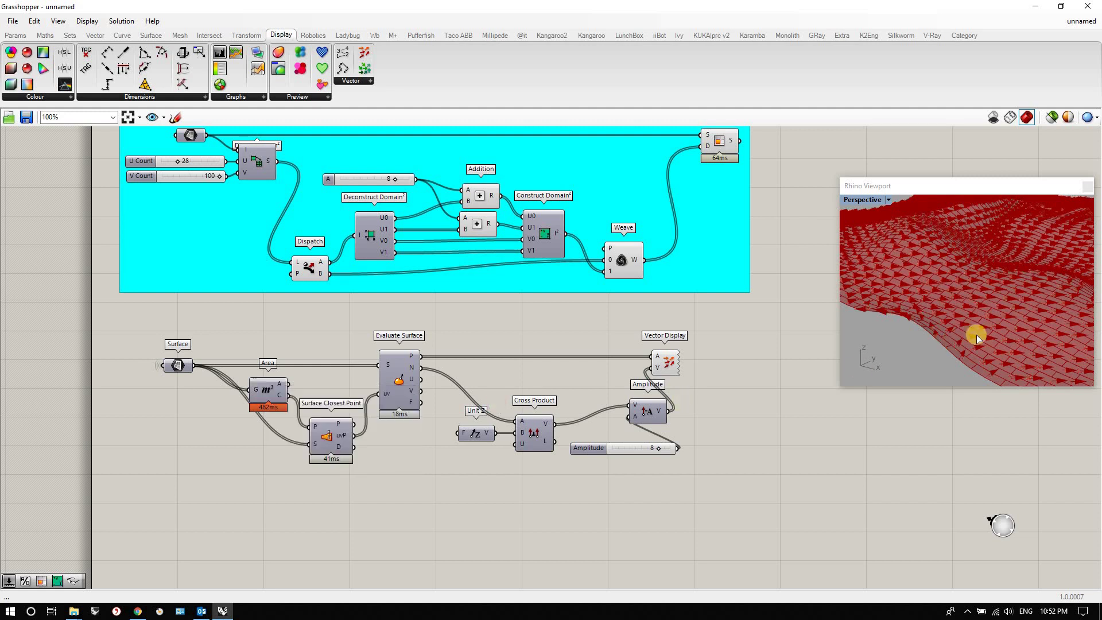
- Set the Amplitude slider to 10
scroll(1017, 337, "up", 3)
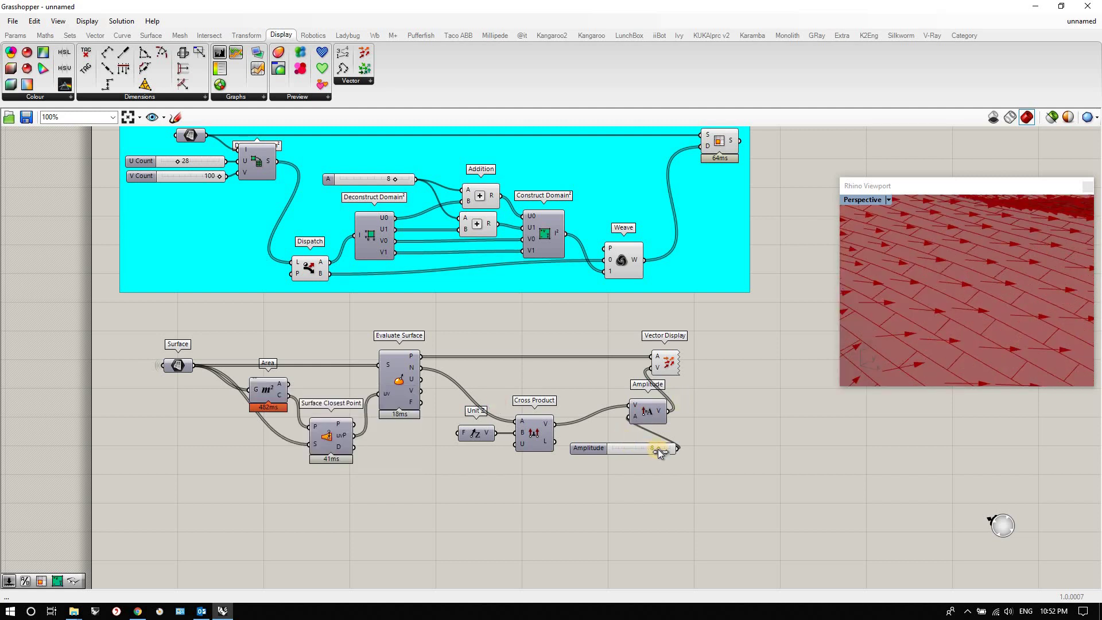
left_click_drag(658, 449, 712, 447)
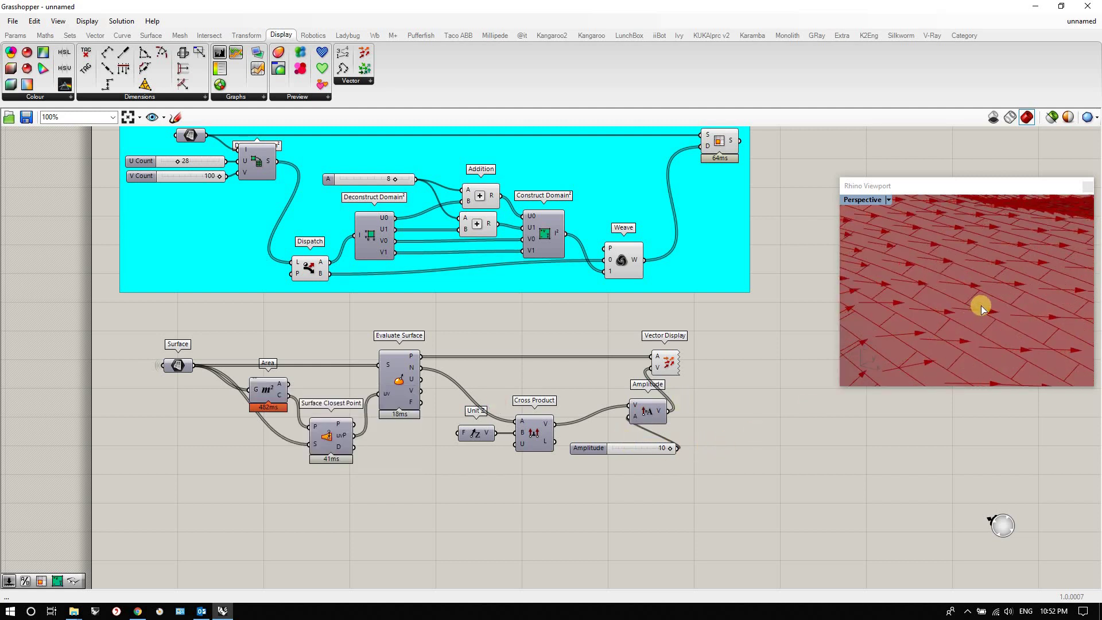
scroll(980, 306, "down", 6)
- Examine the directions of the vector arrows across the brick surface's slopes and ridges from several angles
right_click_drag(927, 342, 1004, 336)
scroll(1005, 332, "up", 5)
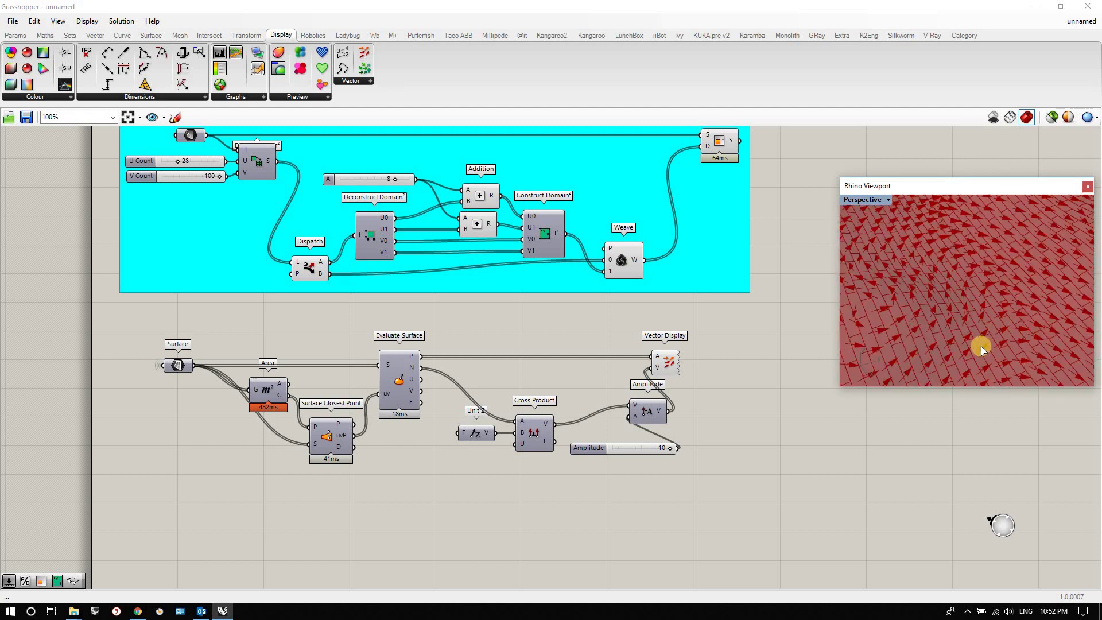
scroll(980, 346, "down", 5)
scroll(898, 336, "up", 5)
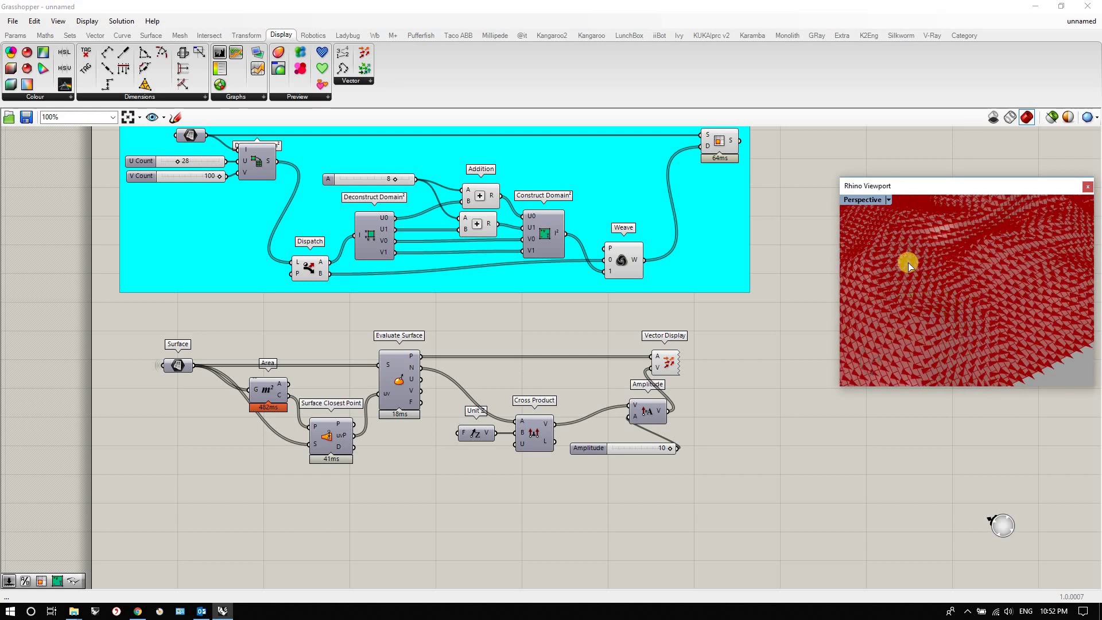
scroll(947, 310, "down", 5)
scroll(974, 313, "up", 5)
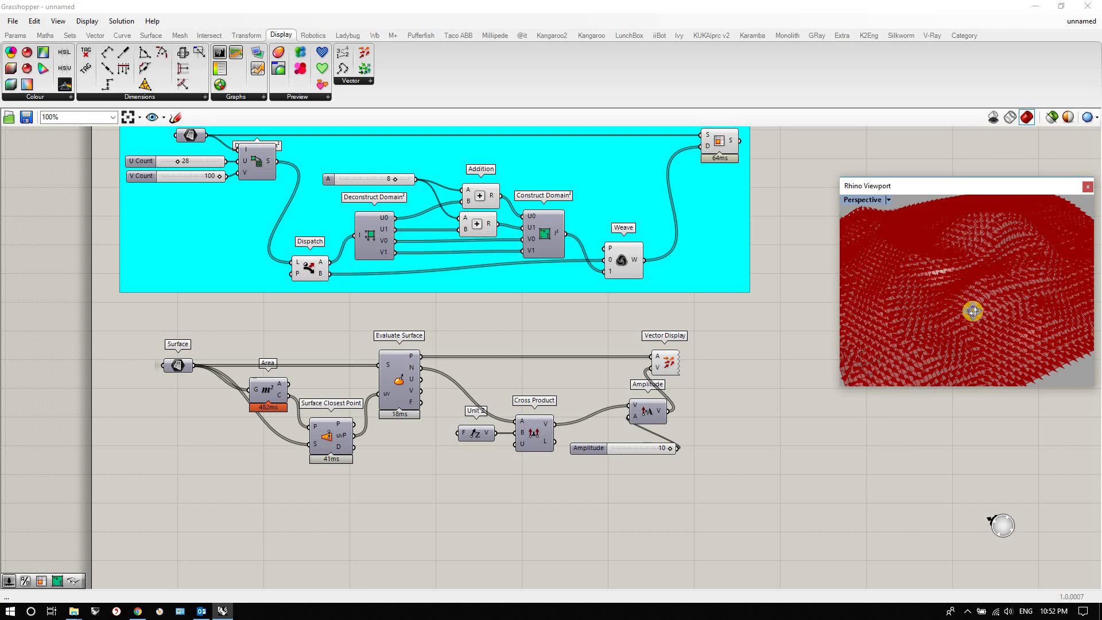
right_click_drag(1009, 266, 1012, 208)
scroll(994, 260, "up", 4)
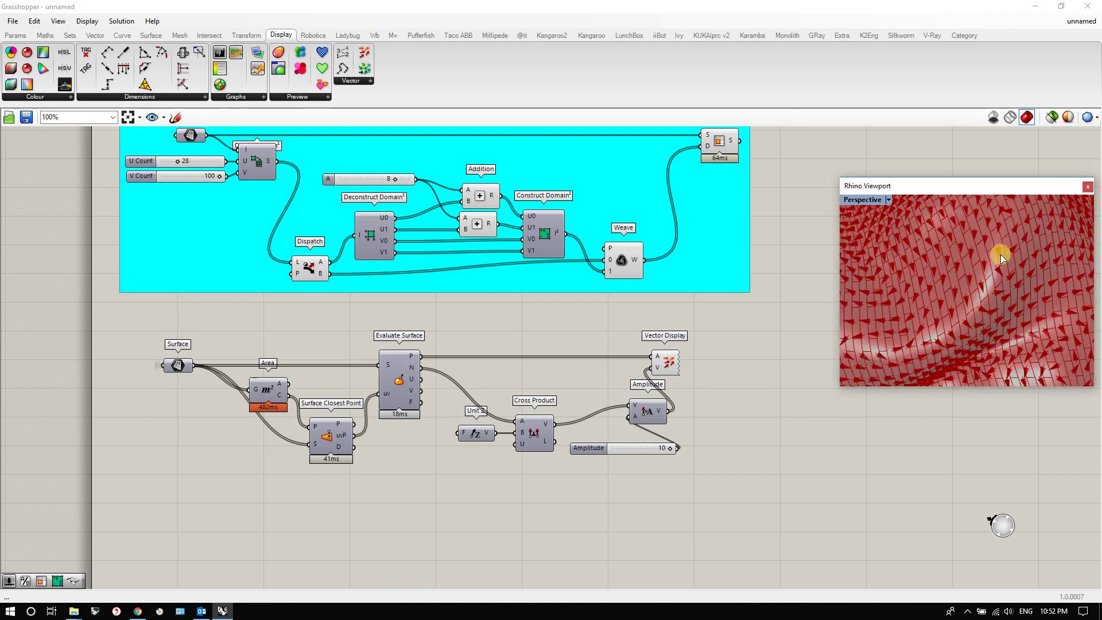
scroll(1001, 285, "down", 4)
scroll(1004, 253, "up", 3)
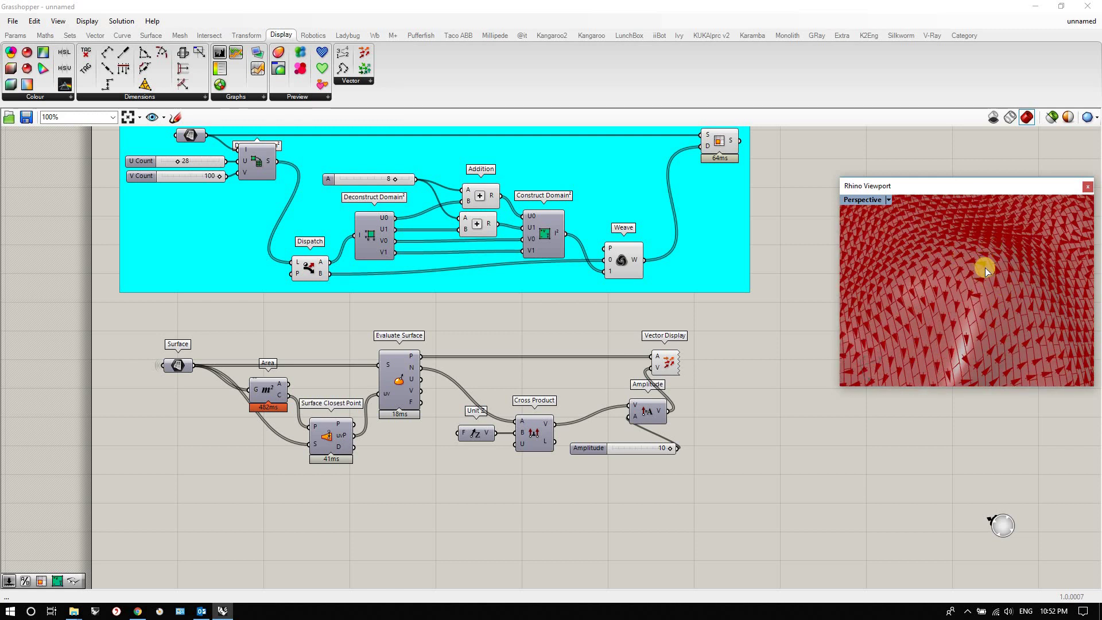
scroll(987, 266, "down", 5)
right_click_drag(994, 352, 980, 318)
scroll(980, 318, "up", 5)
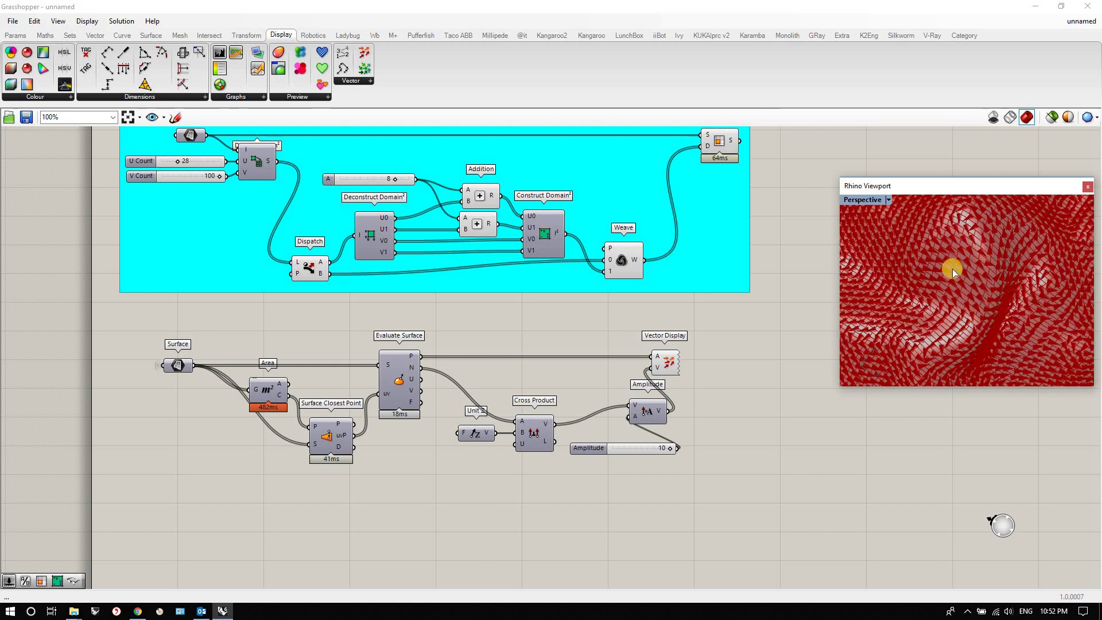
scroll(949, 267, "down", 3)
right_click_drag(945, 265, 910, 219)
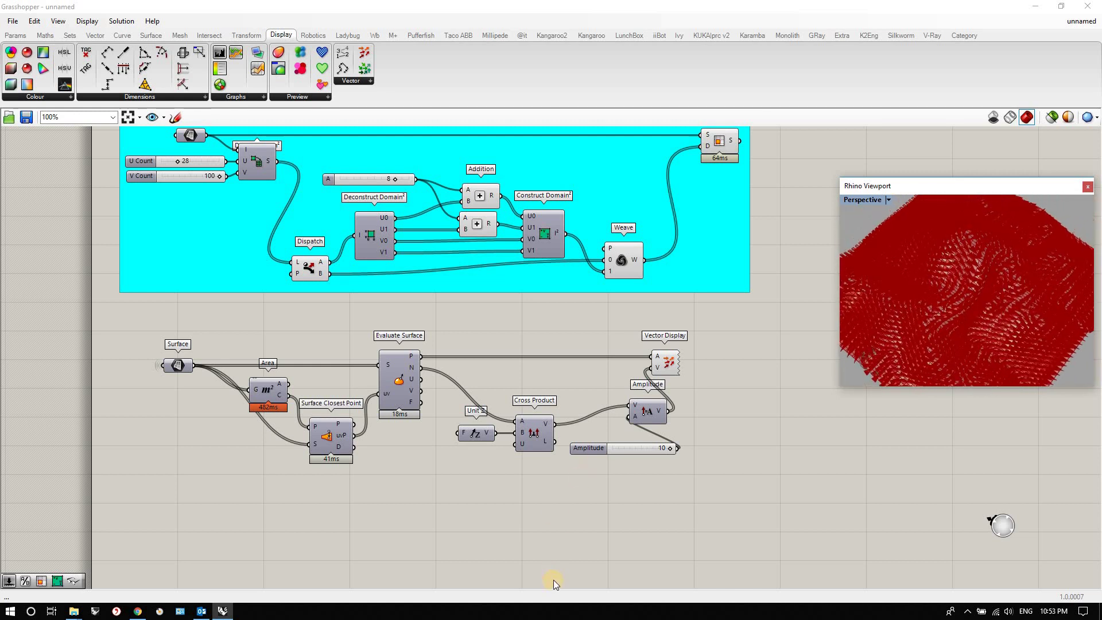
- Move Vector Display, Amplitude and its slider farther from Cross Product to make room between them
scroll(520, 443, "down", 3)
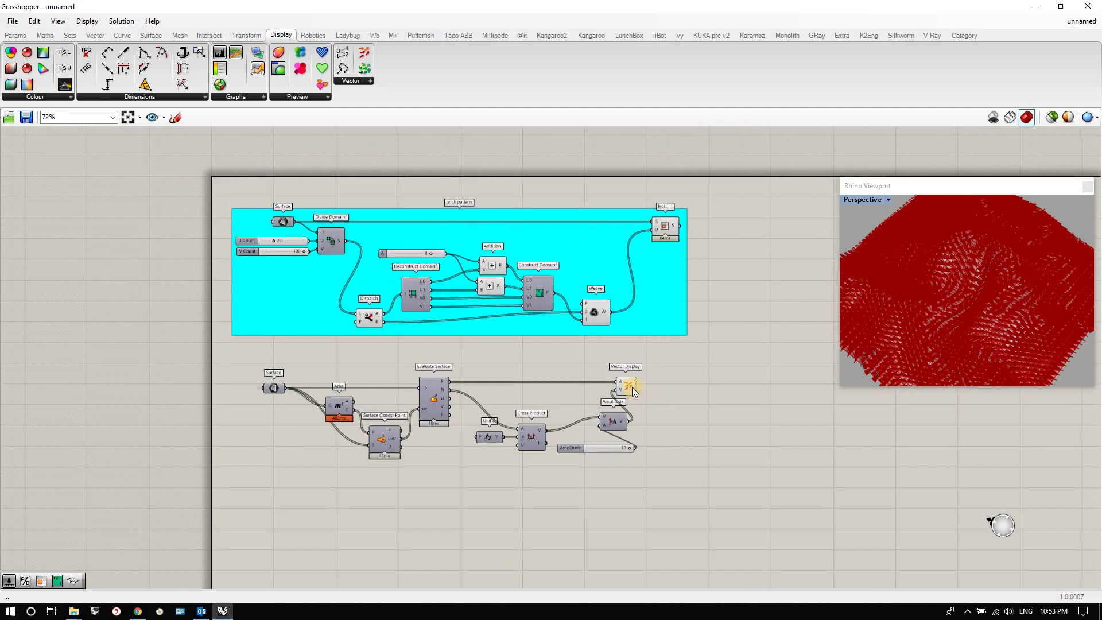
left_click_drag(709, 388, 718, 384)
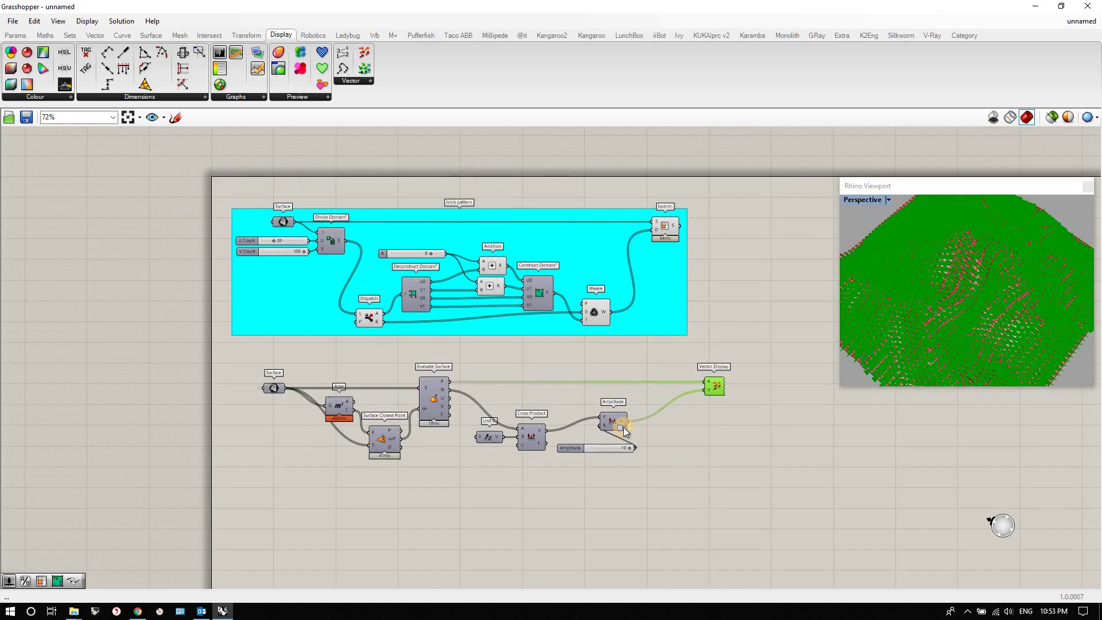
left_click_drag(710, 499, 674, 408)
left_click(636, 440)
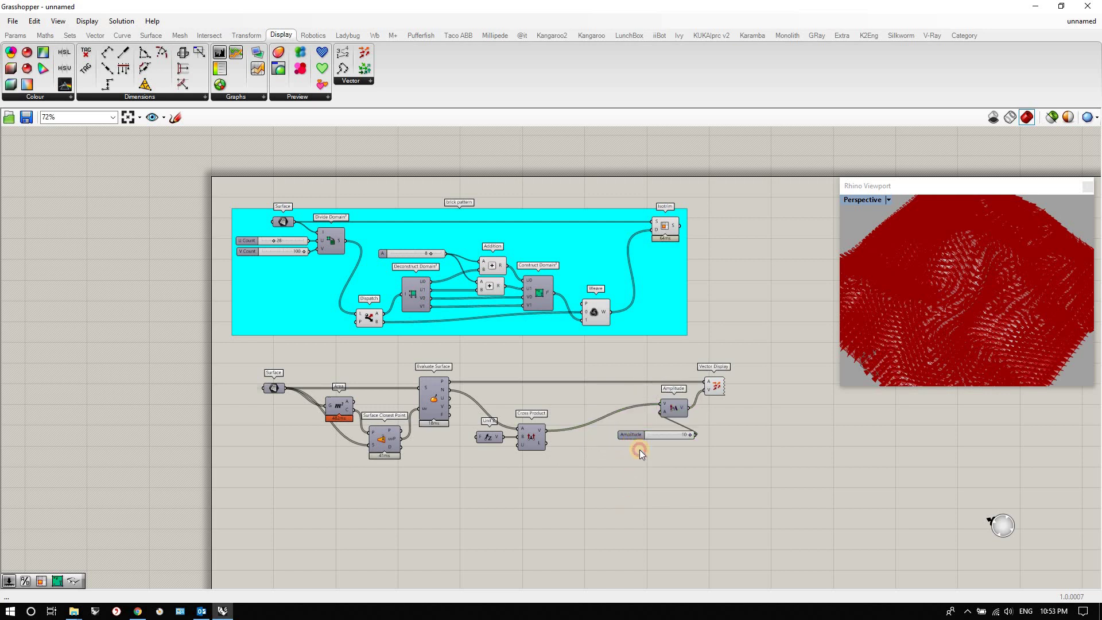
left_click_drag(638, 439, 649, 451)
left_click(536, 487)
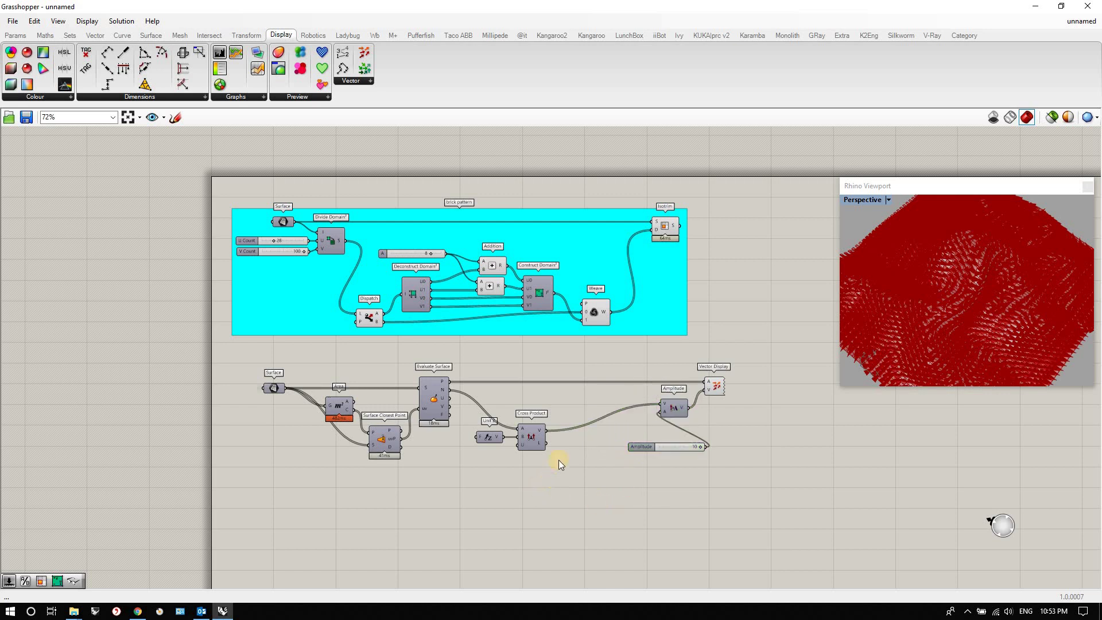
- Duplicate the Cross Product component and place the copy between the original and Amplitude
scroll(563, 443, "up", 4)
left_click(533, 438)
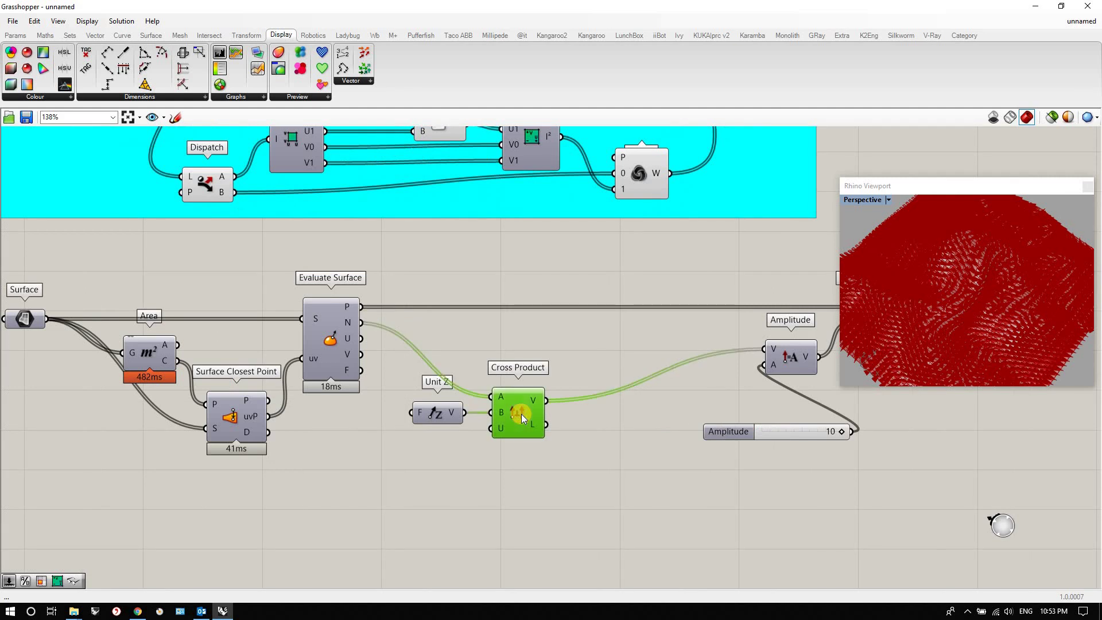
key("ctrl+c")
key("ctrl+v")
left_click_drag(521, 415, 611, 464)
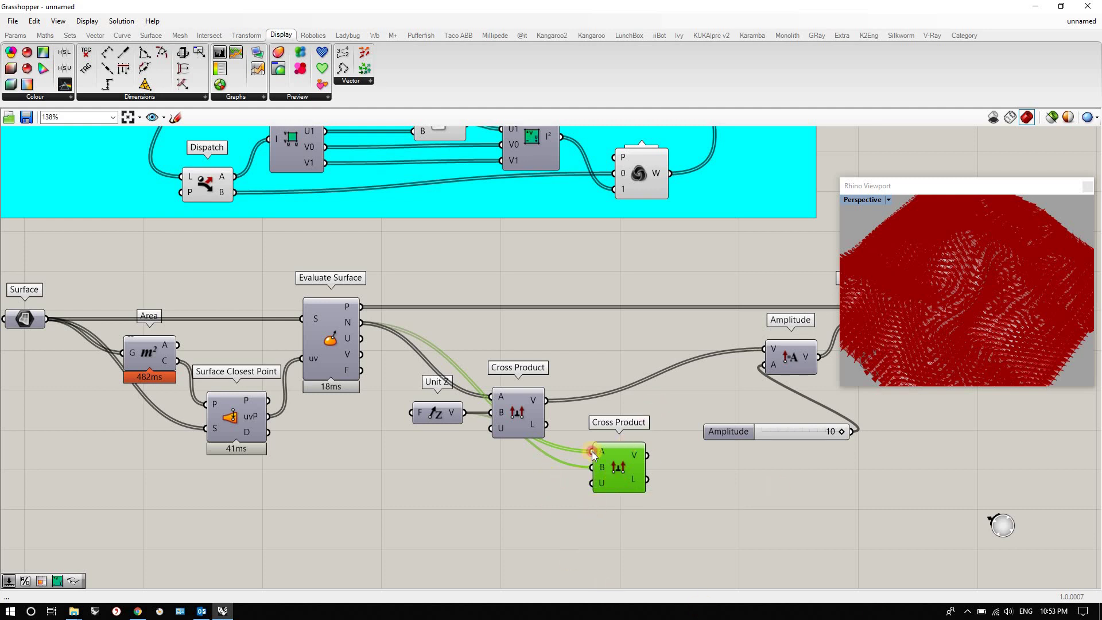
- Feed the copied Cross Product with the surface normals in A and the first Cross Product's V in B, and connect its V to Amplitude
left_click_drag(592, 451, 561, 405)
left_click_drag(595, 441, 606, 432)
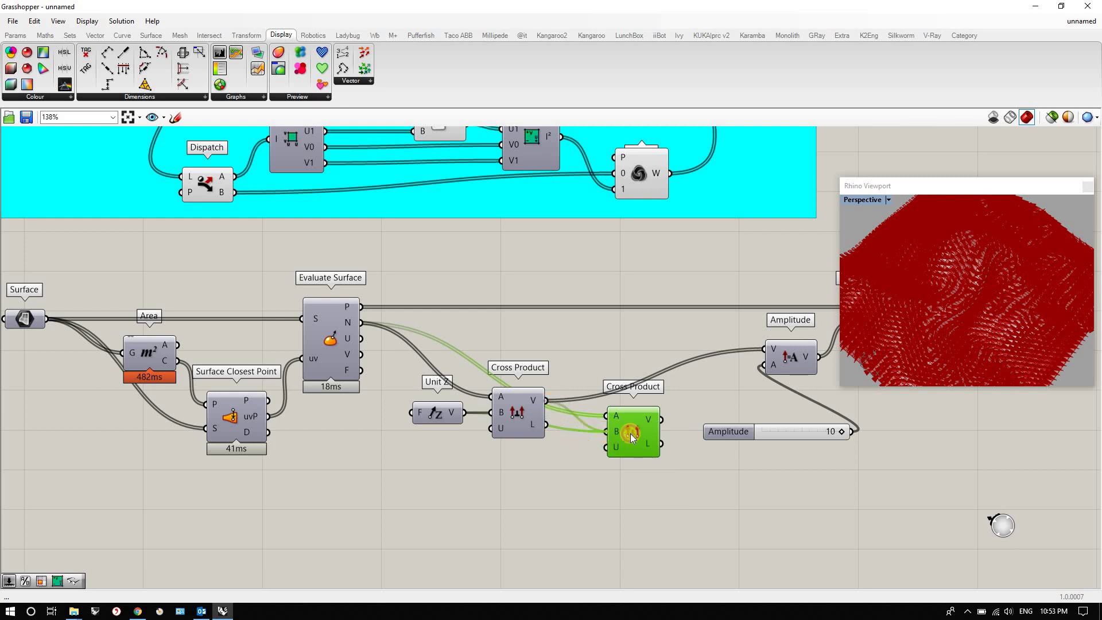
left_click_drag(642, 381, 640, 357)
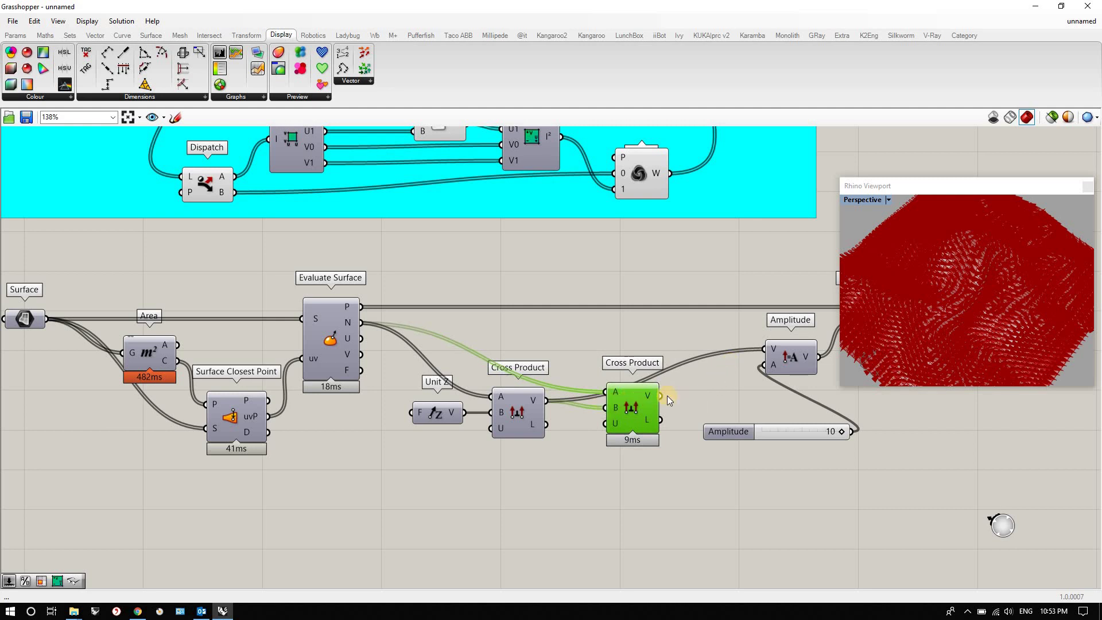
left_click_drag(666, 395, 768, 349)
right_click_drag(1006, 320, 979, 292)
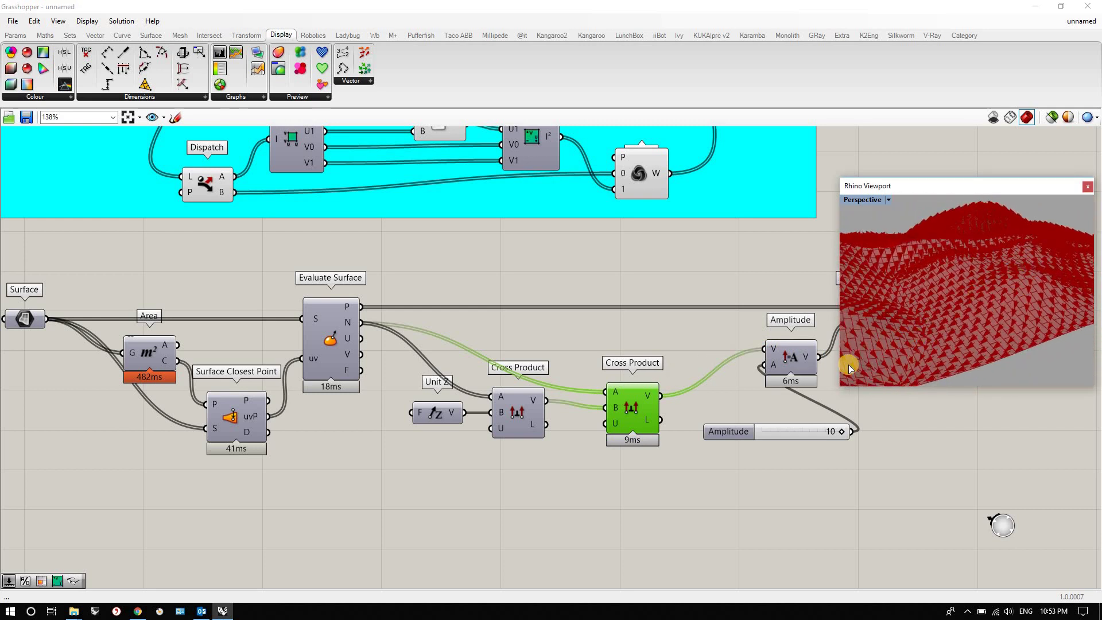
- Create a number slider with value 20, connect it to Amplitude's A input, and delete the old slider
double_click(774, 468)
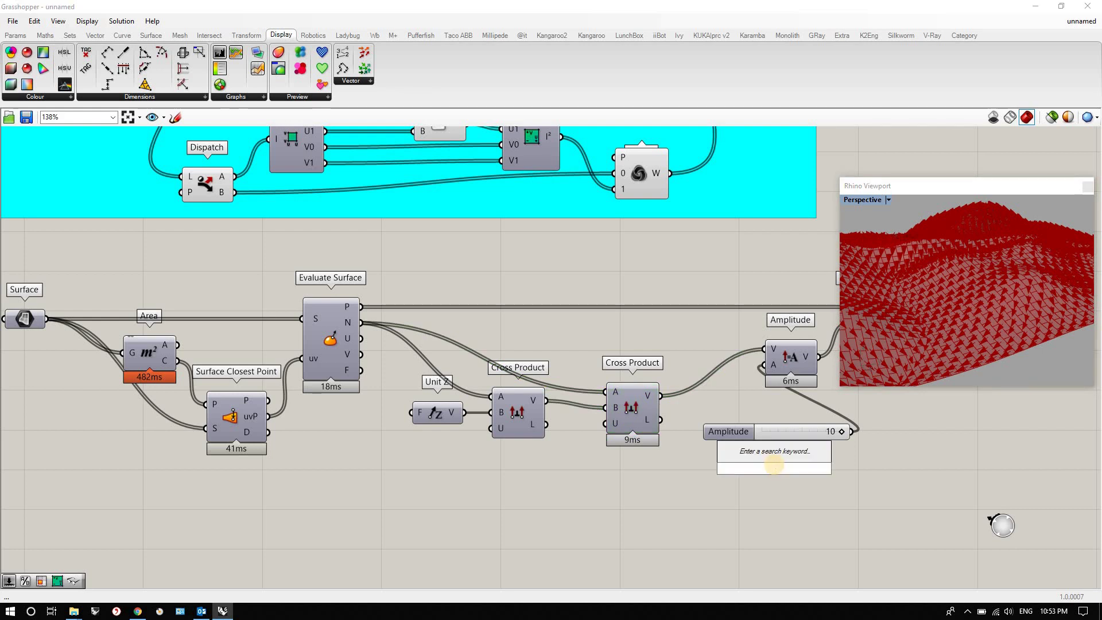
type("20")
key("Return")
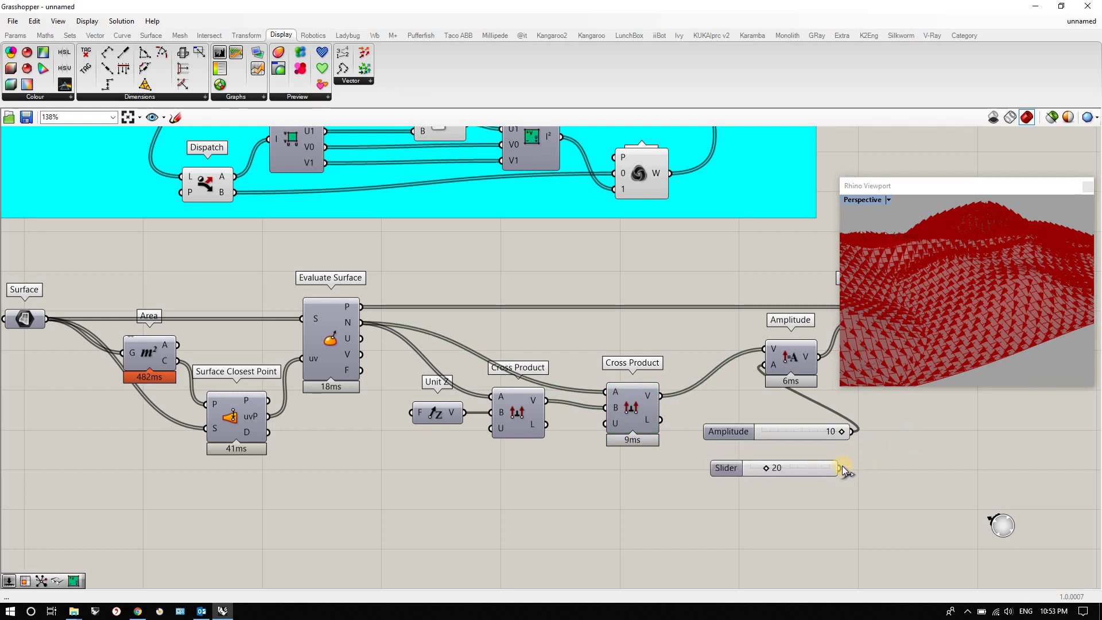
left_click_drag(842, 466, 765, 365)
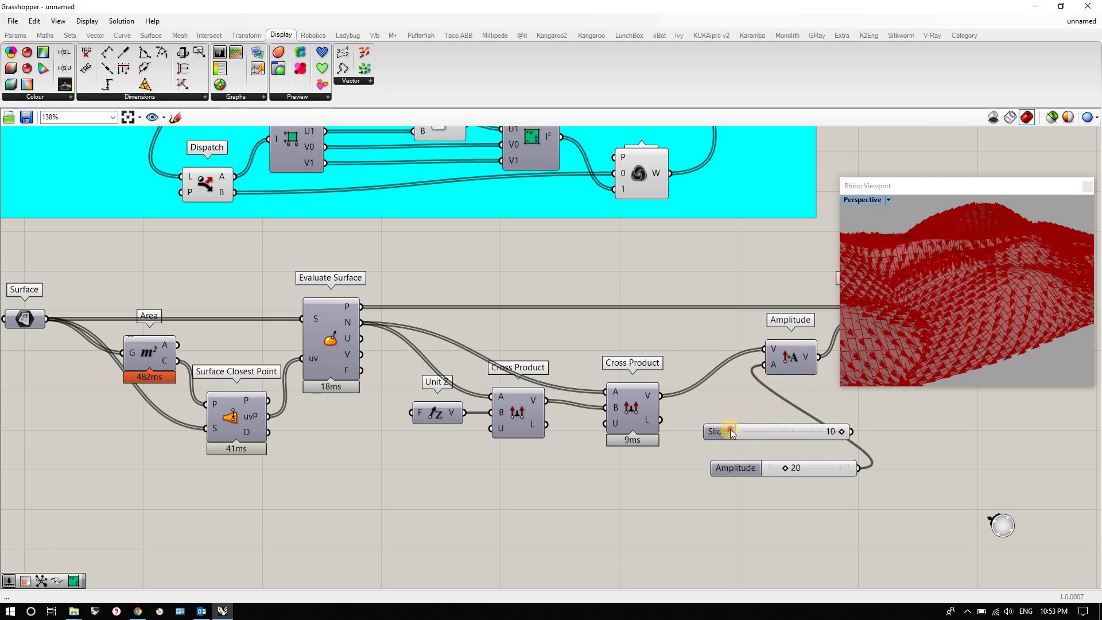
left_click(730, 431)
key("Delete")
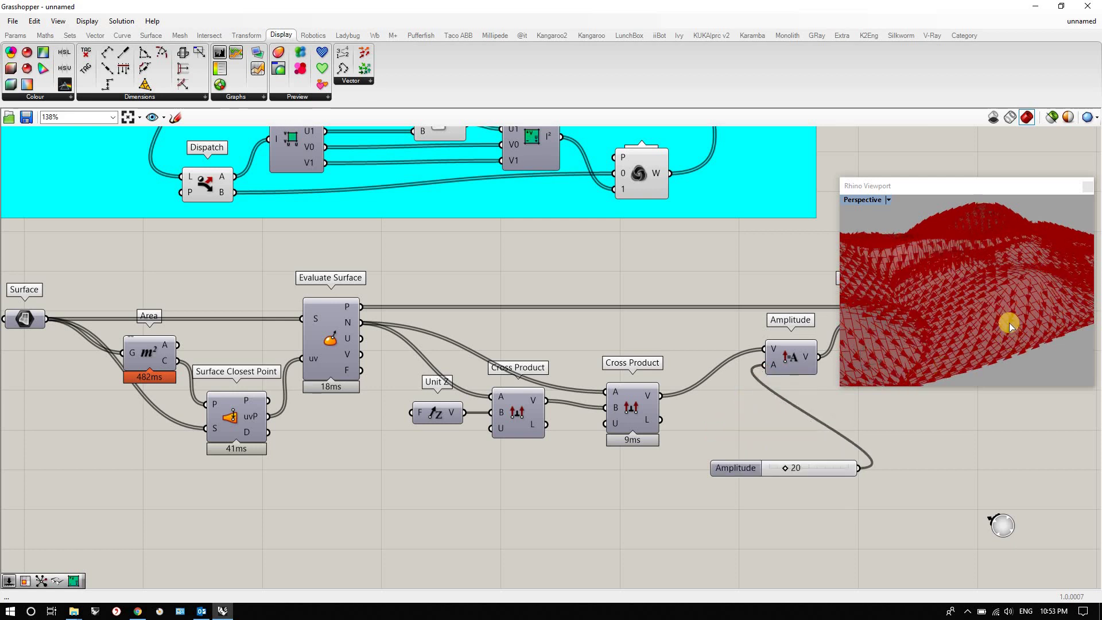
- Set the Amplitude slider to 19 and check the arrow directions along the surface slopes from several angles
scroll(1009, 323, "up", 5)
mouse_move(784, 470)
left_mouse_down()
mouse_move(755, 475)
mouse_move(811, 467)
mouse_move(783, 471)
left_mouse_up()
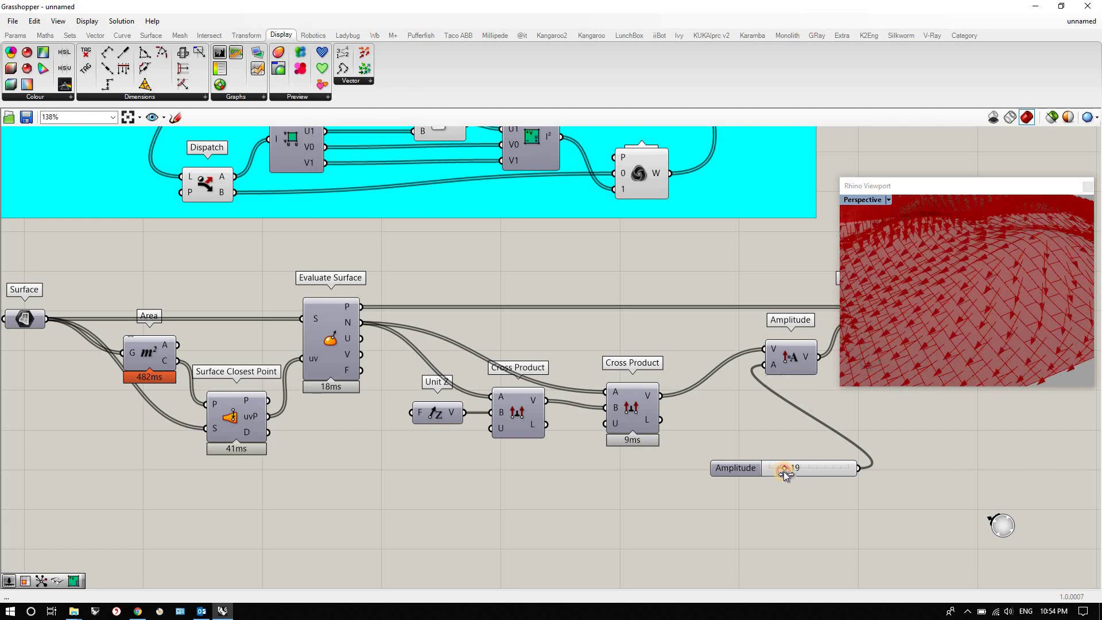
right_click_drag(1005, 307, 955, 375)
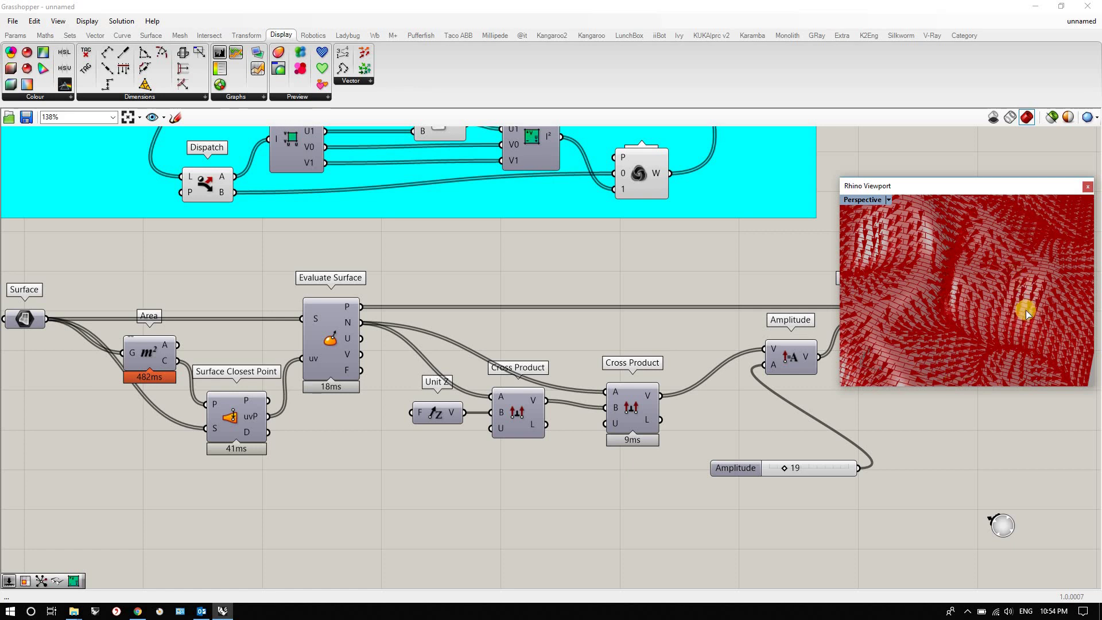
right_click_drag(1026, 311, 941, 116)
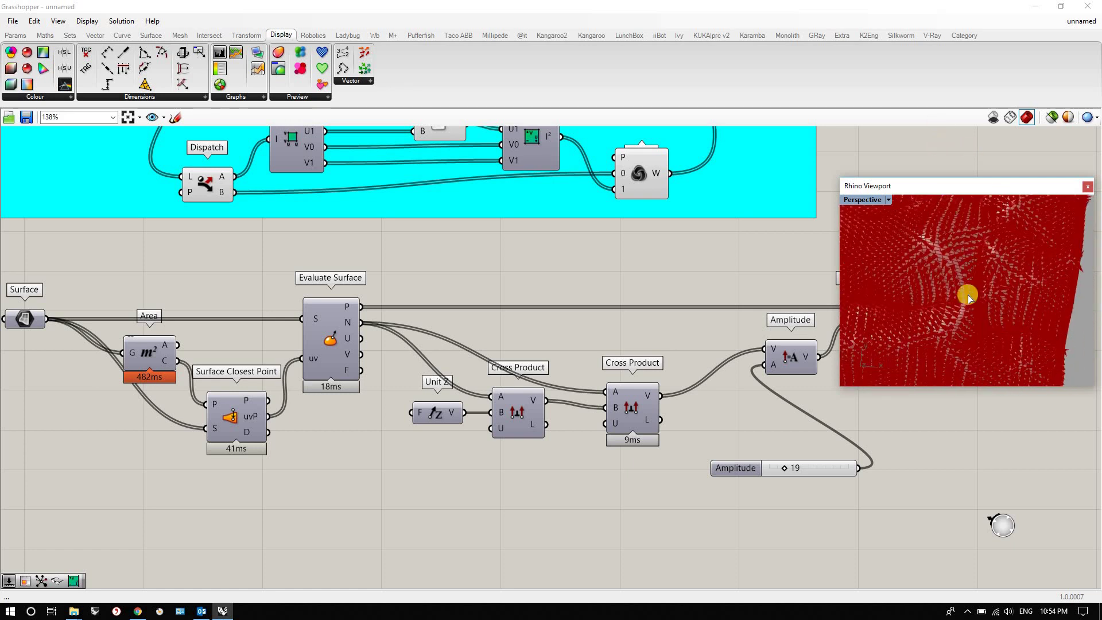
right_click_drag(968, 294, 948, 314)
right_click_drag(949, 300, 484, 376)
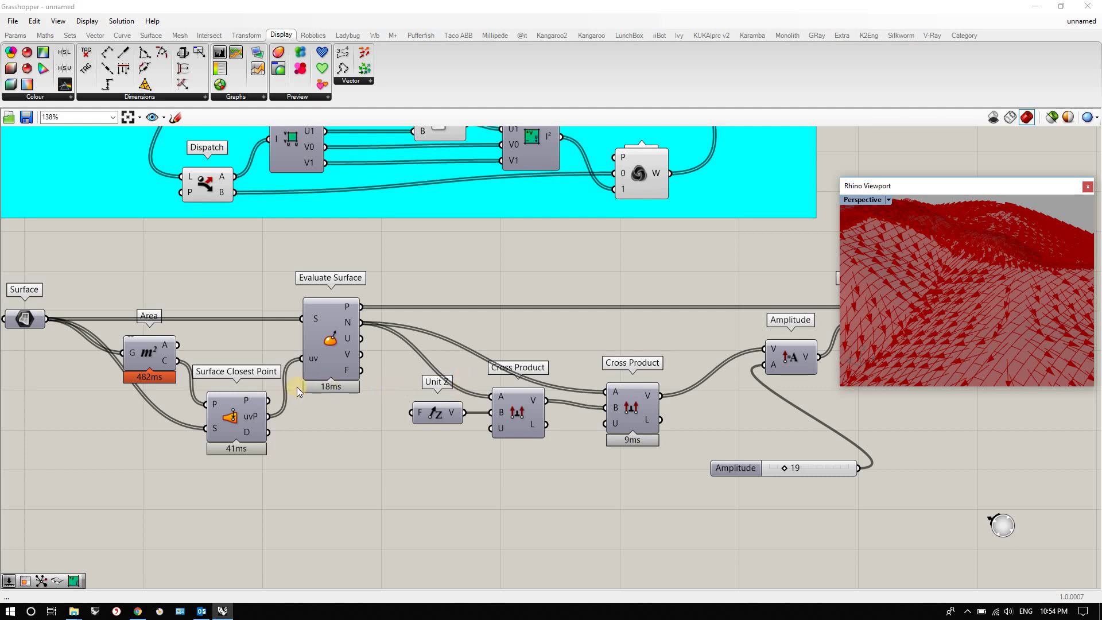
- Add a Vector Display Ex component beside Vector Display
scroll(337, 385, "down", 2)
scroll(752, 367, "up", 1)
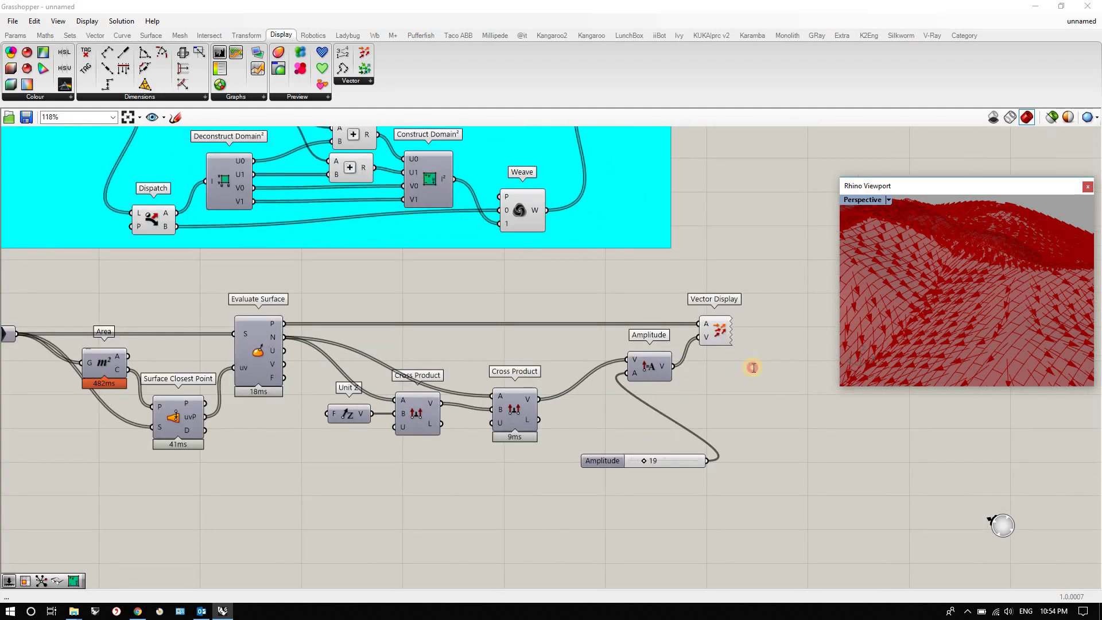
double_click(753, 367)
type("vector")
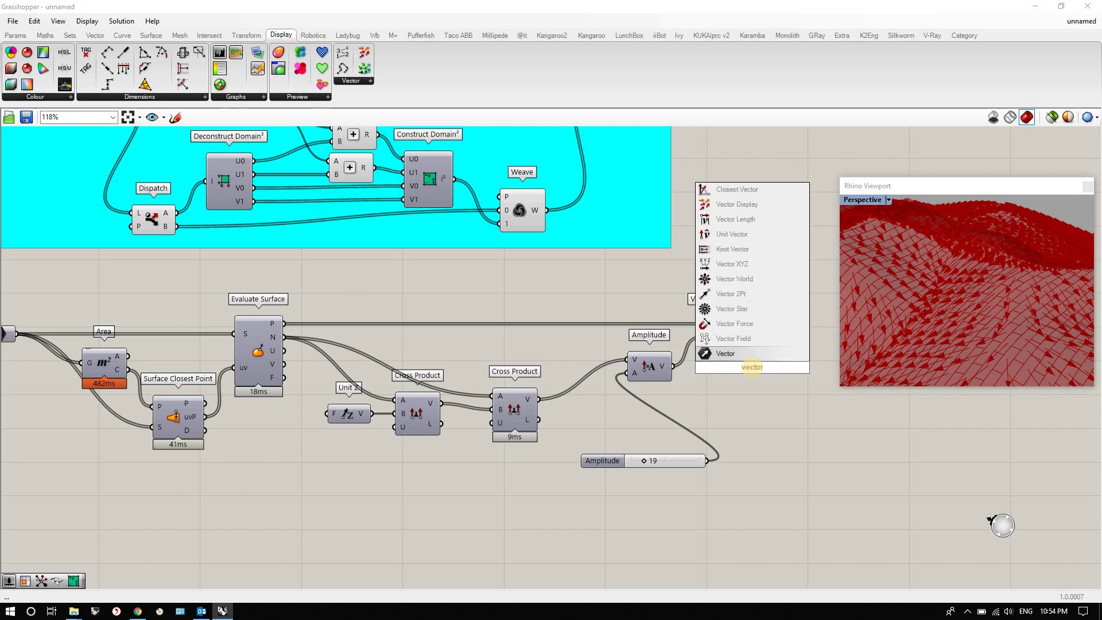
type(" displ")
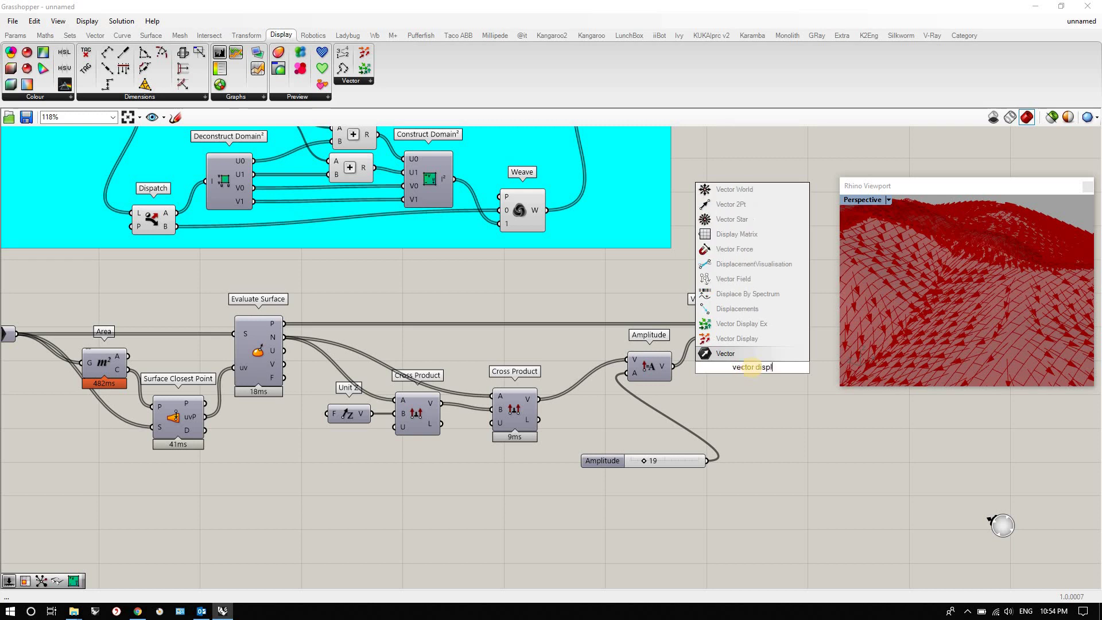
type("p")
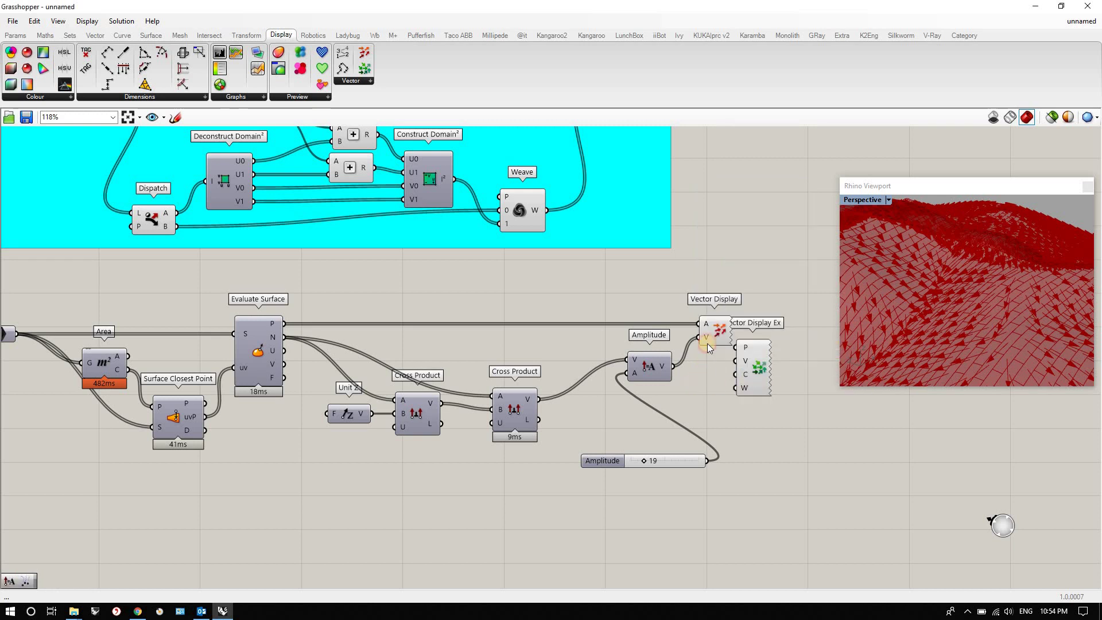
- Connect Evaluate Surface's P and Amplitude's V to Vector Display Ex's P and V, and turn off Vector Display's preview
left_click_drag(718, 337, 730, 322)
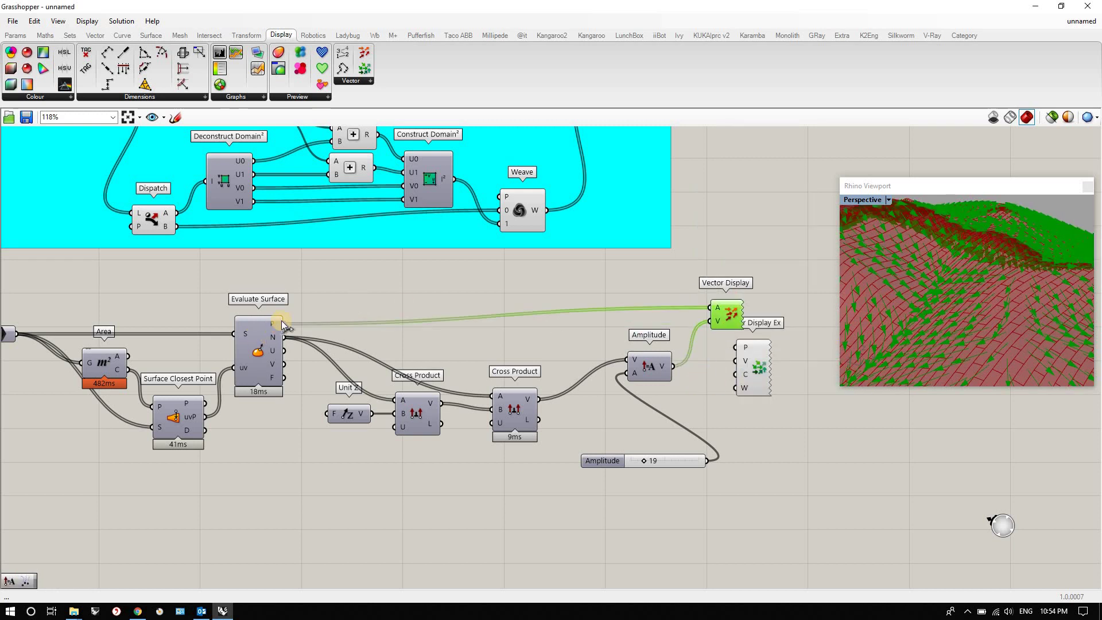
left_click_drag(284, 323, 736, 347)
left_click_drag(674, 367, 736, 361)
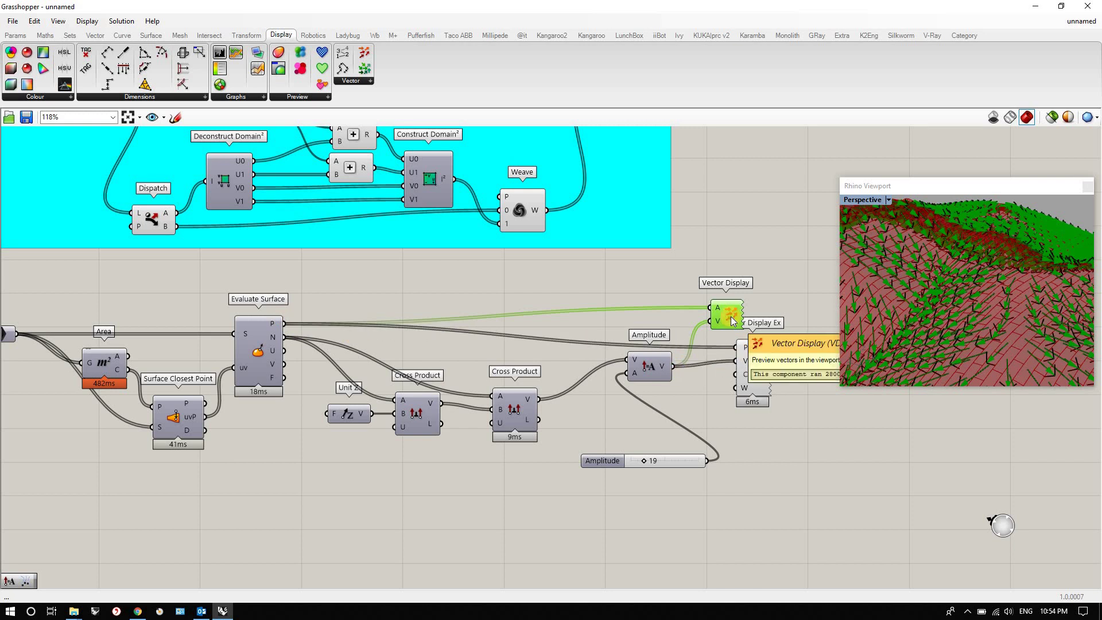
right_click(727, 316)
left_click(750, 342)
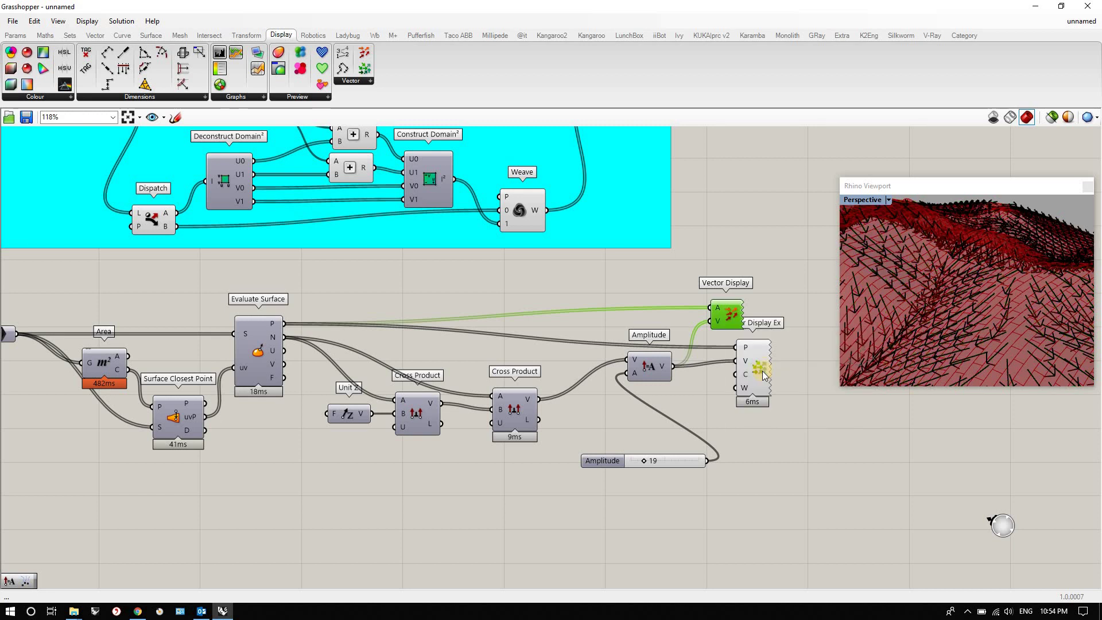
left_click_drag(760, 373, 792, 370)
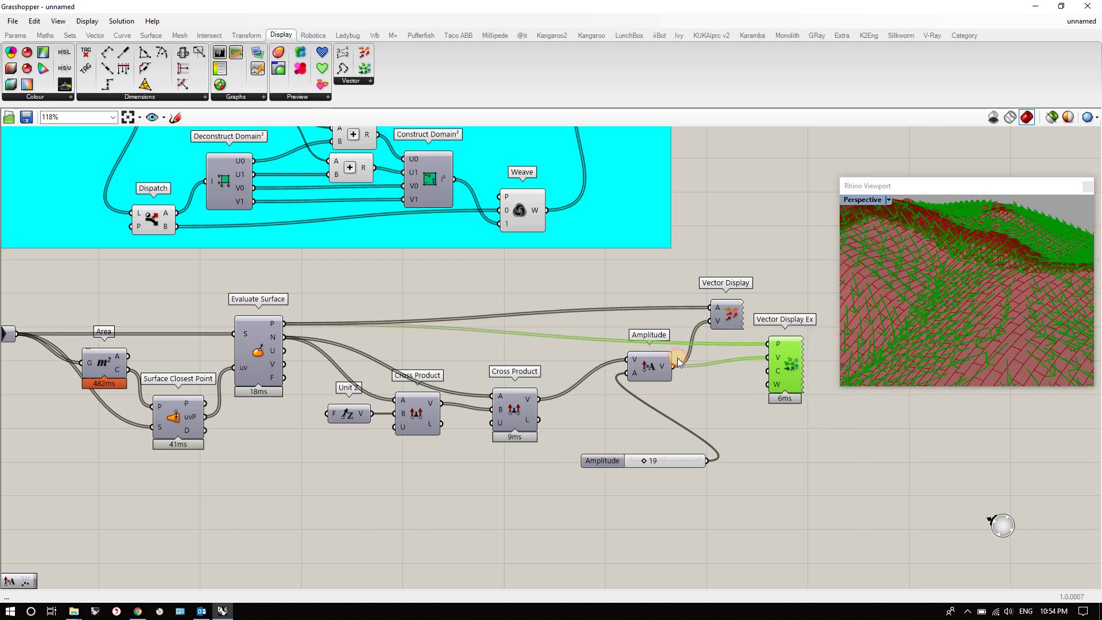
- Rearrange the surface evaluation, cross product, Amplitude, slider and vector display components into a compact left-to-right layout
left_click_drag(660, 369, 670, 359)
scroll(431, 368, "down", 2)
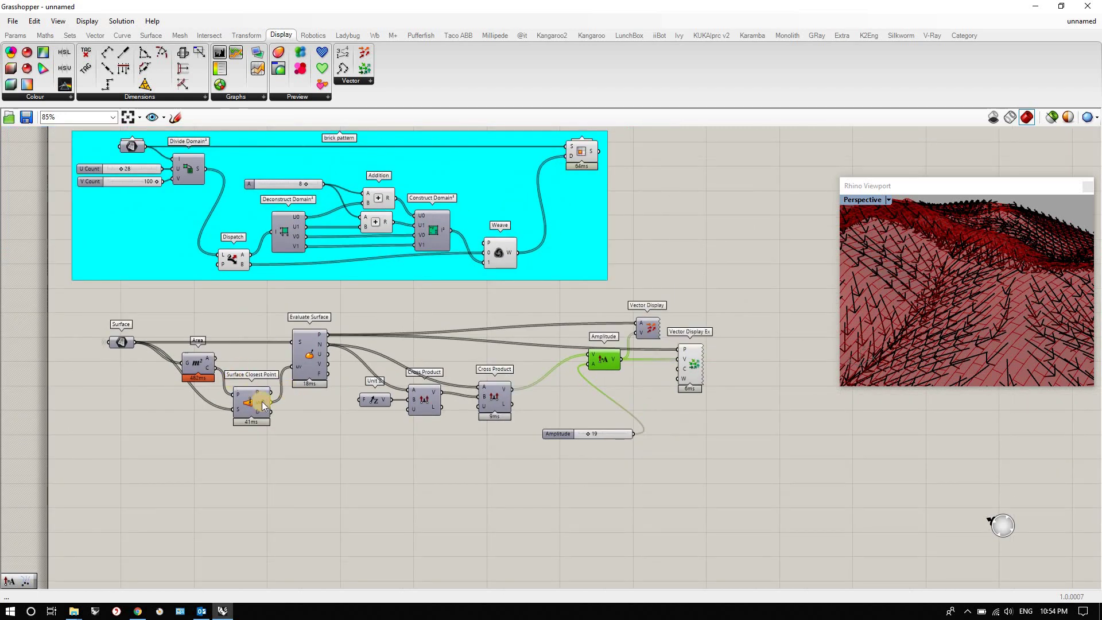
left_click_drag(243, 407, 231, 410)
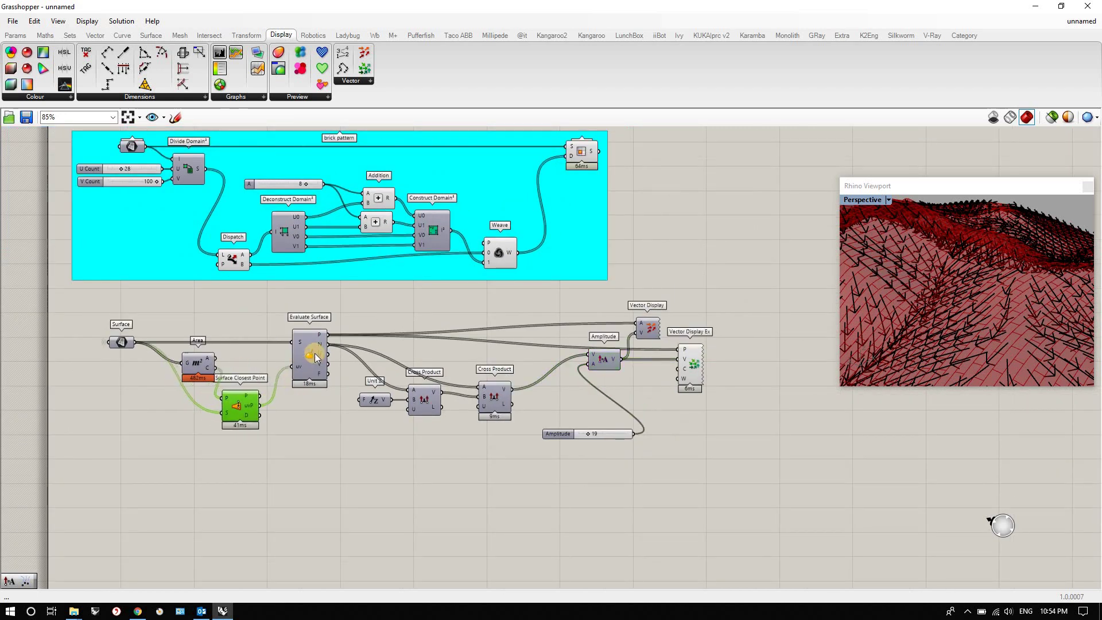
left_click_drag(291, 354, 267, 354)
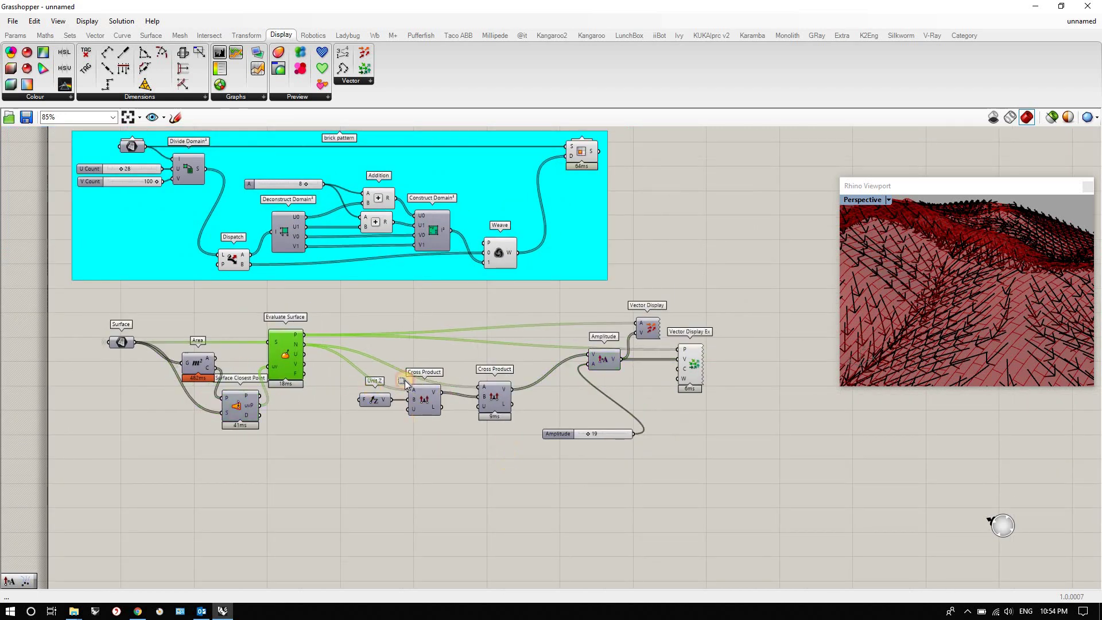
left_click_drag(405, 380, 358, 369)
left_click_drag(493, 402, 456, 386)
left_click_drag(603, 360, 514, 396)
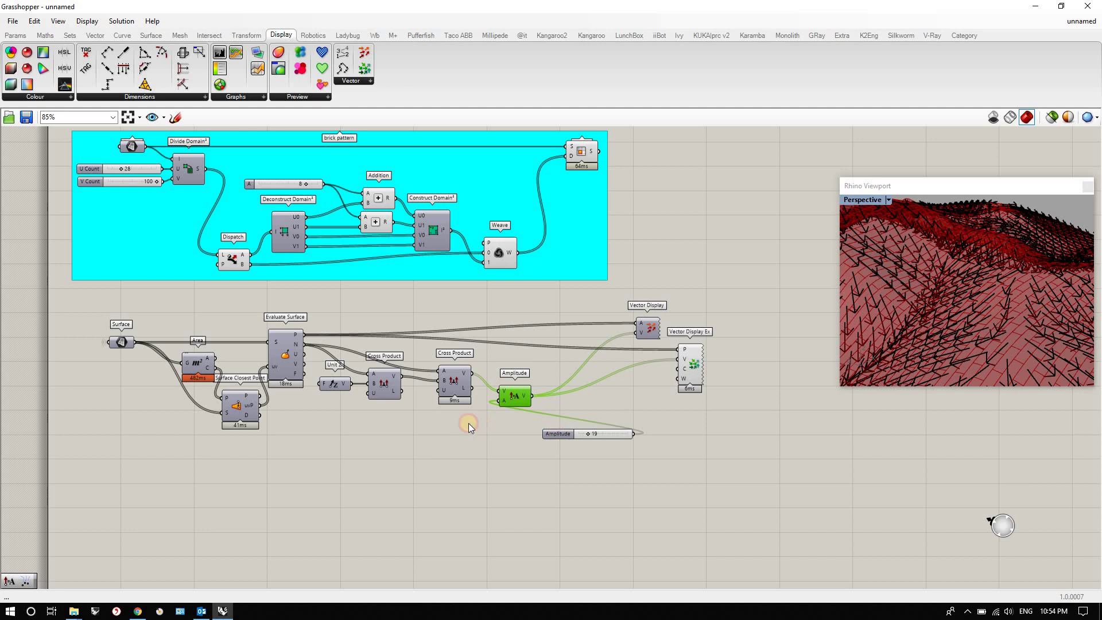
left_click_drag(554, 435, 411, 417)
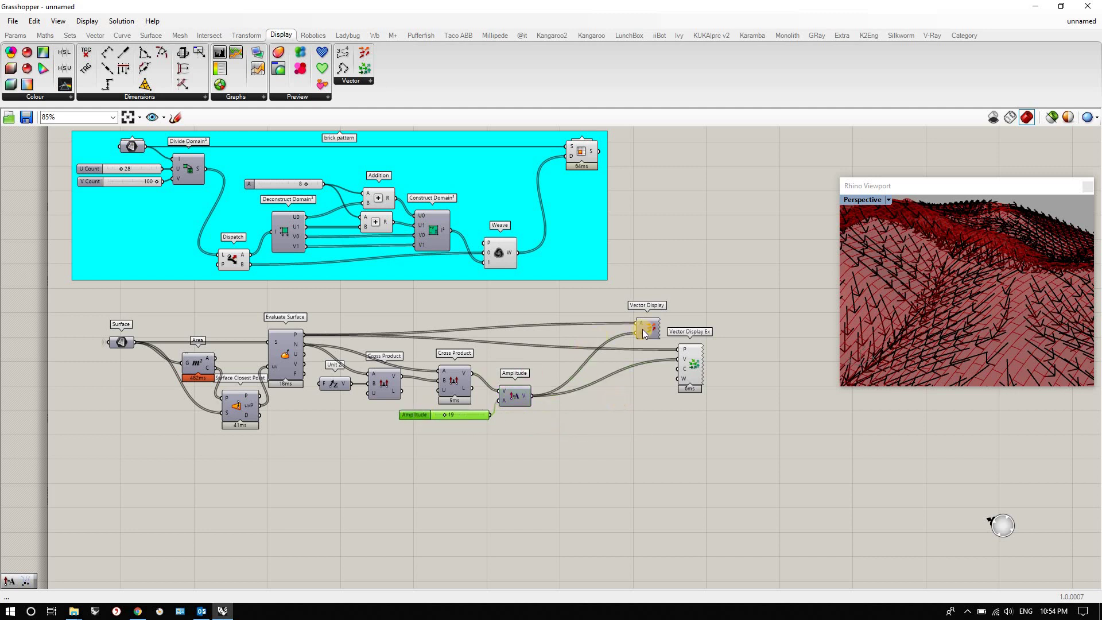
left_click_drag(643, 332, 587, 330)
left_click(664, 426)
left_click_drag(688, 365, 631, 374)
- Create a number slider with value 12 and connect it to the W input of Vector Display Ex
scroll(630, 374, "up", 2)
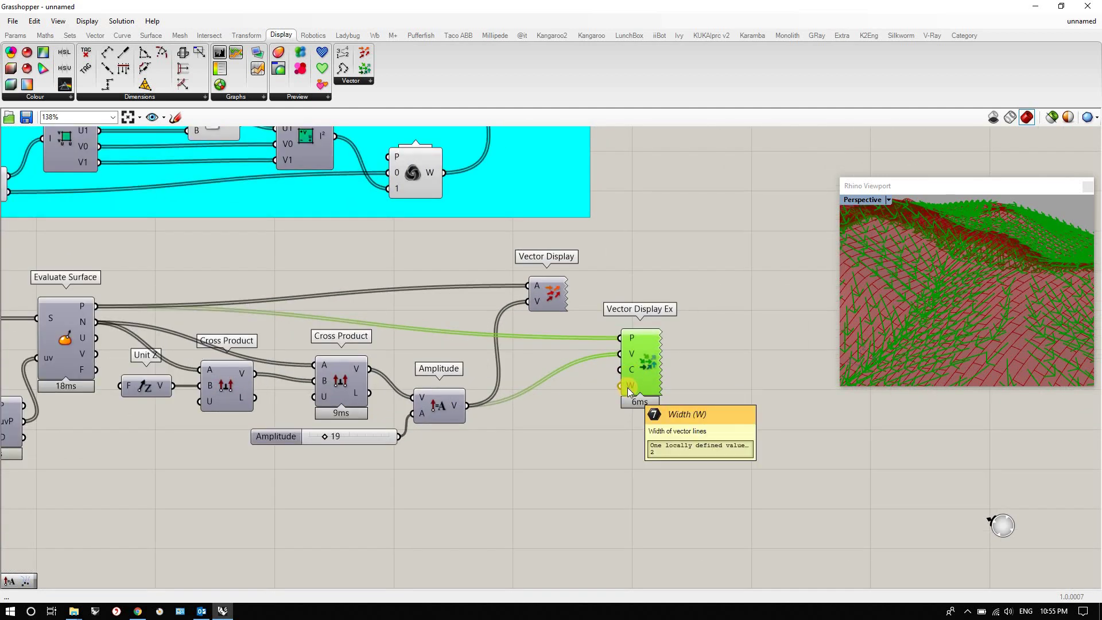
double_click(556, 435)
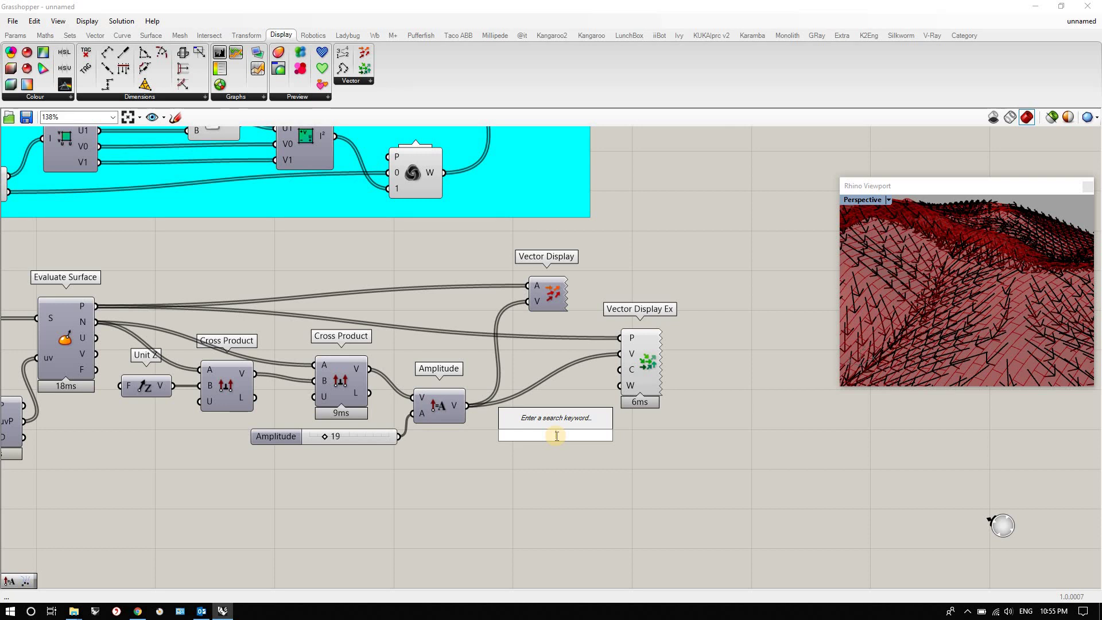
type("12")
key("Return")
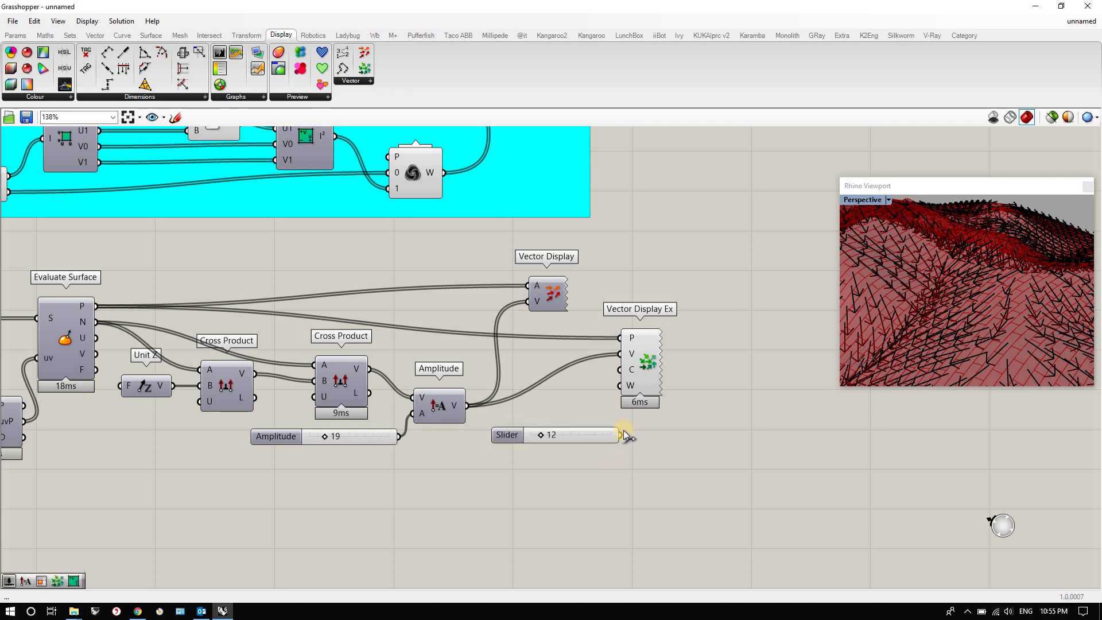
left_click_drag(621, 385, 620, 435)
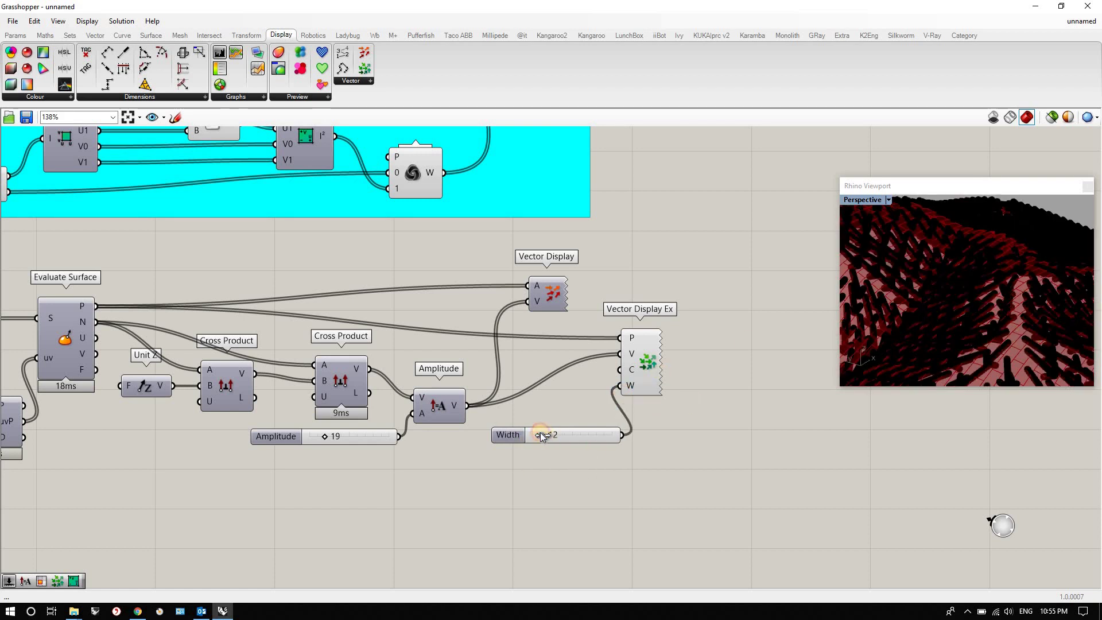
- Set the Width slider to 3 and check the arrow thickness on the surface from far and near
left_click_drag(540, 432, 535, 433)
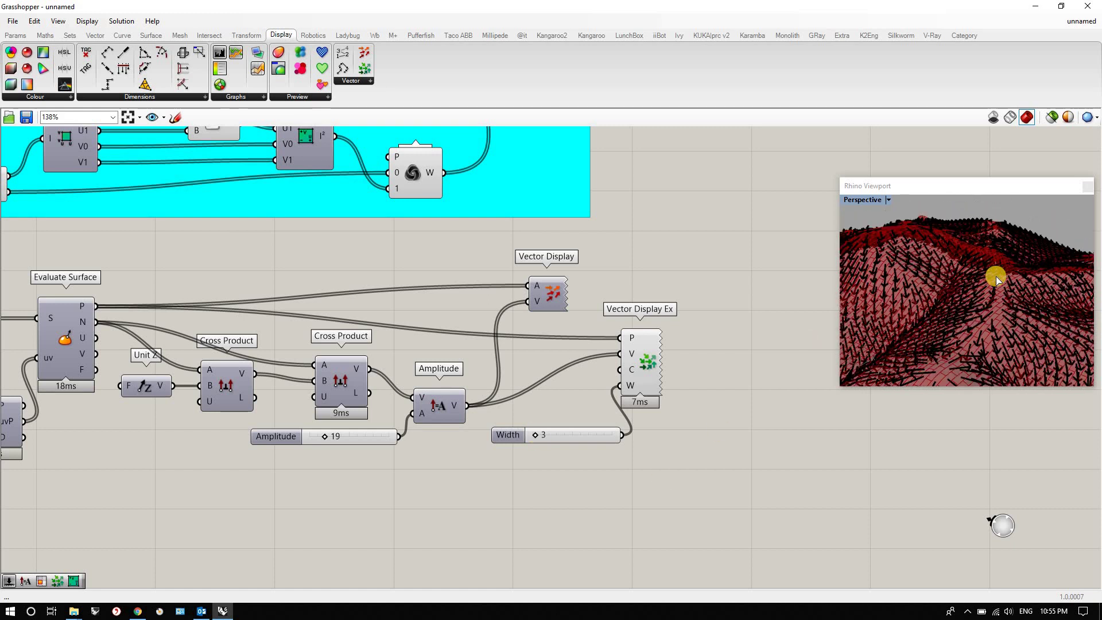
right_click_drag(996, 277, 1036, 317)
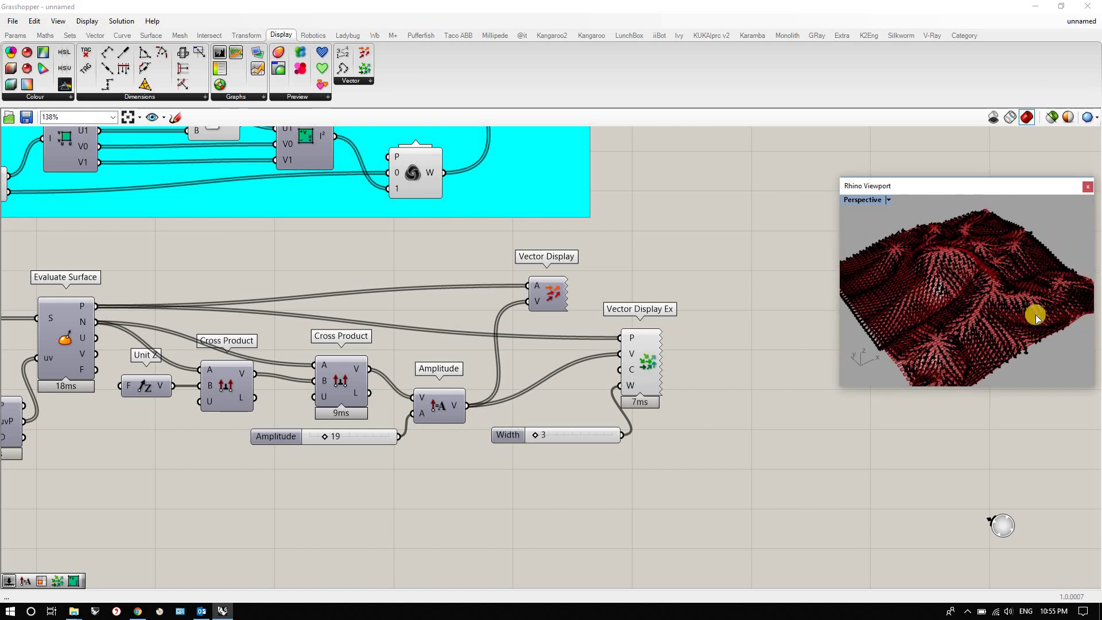
scroll(1036, 317, "up", 5)
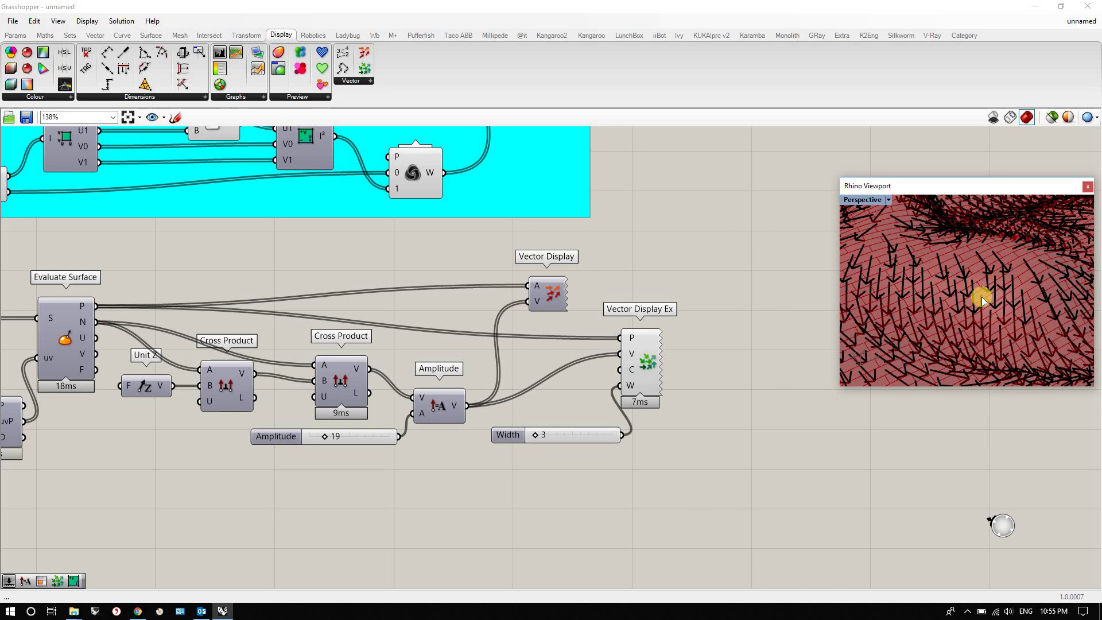
scroll(981, 298, "down", 3)
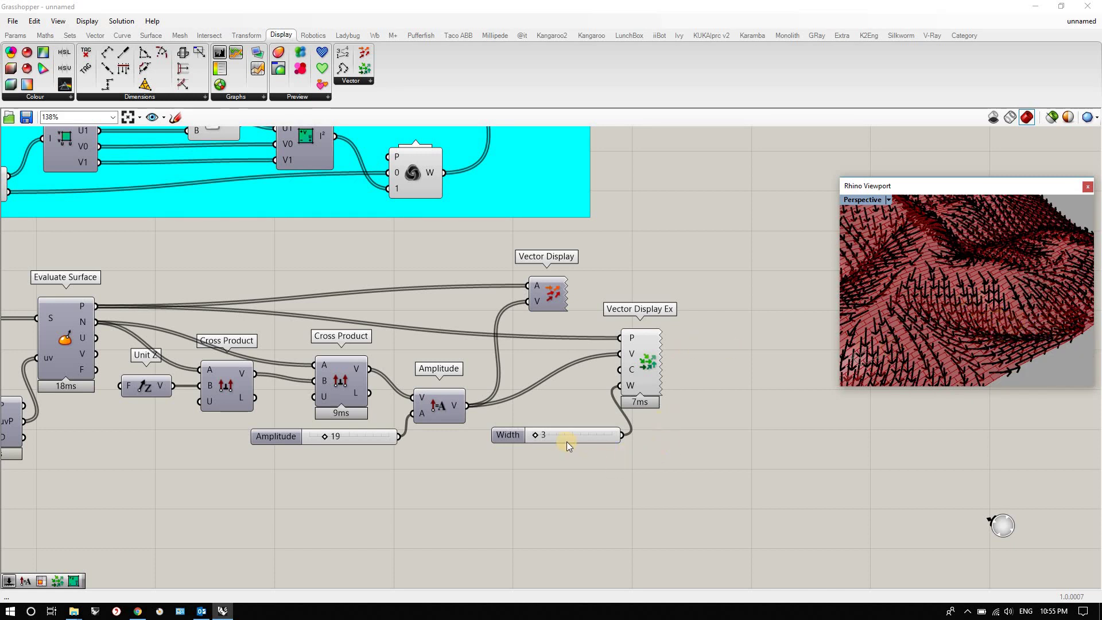
- Add a white Colour Swatch above the Width slider and connect it to the C input of Vector Display Ex
left_click_drag(570, 430, 550, 429)
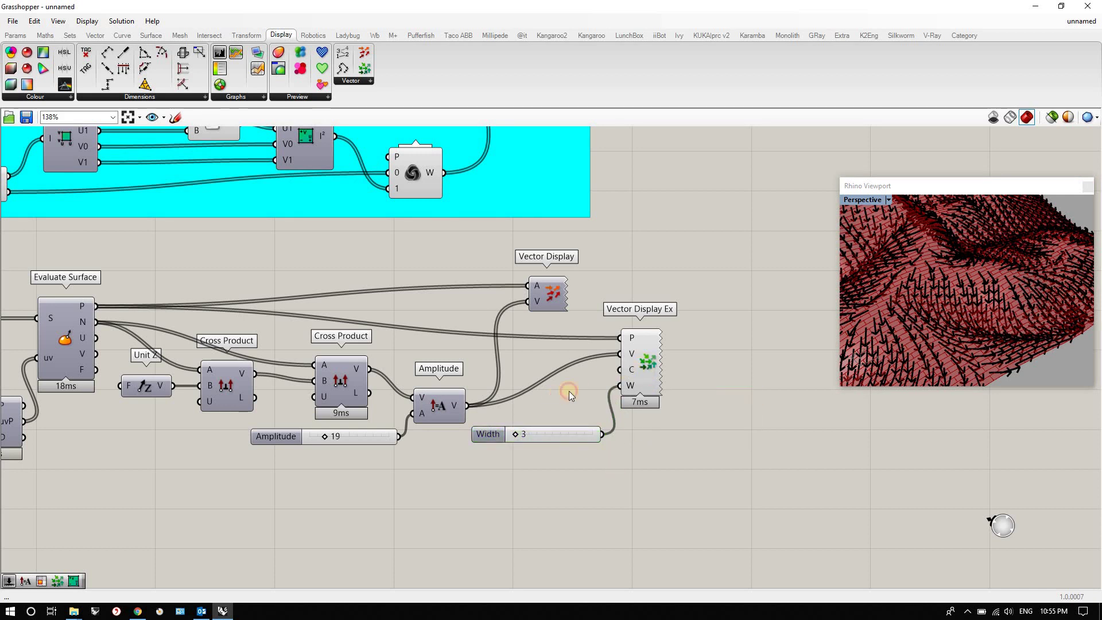
double_click(550, 399)
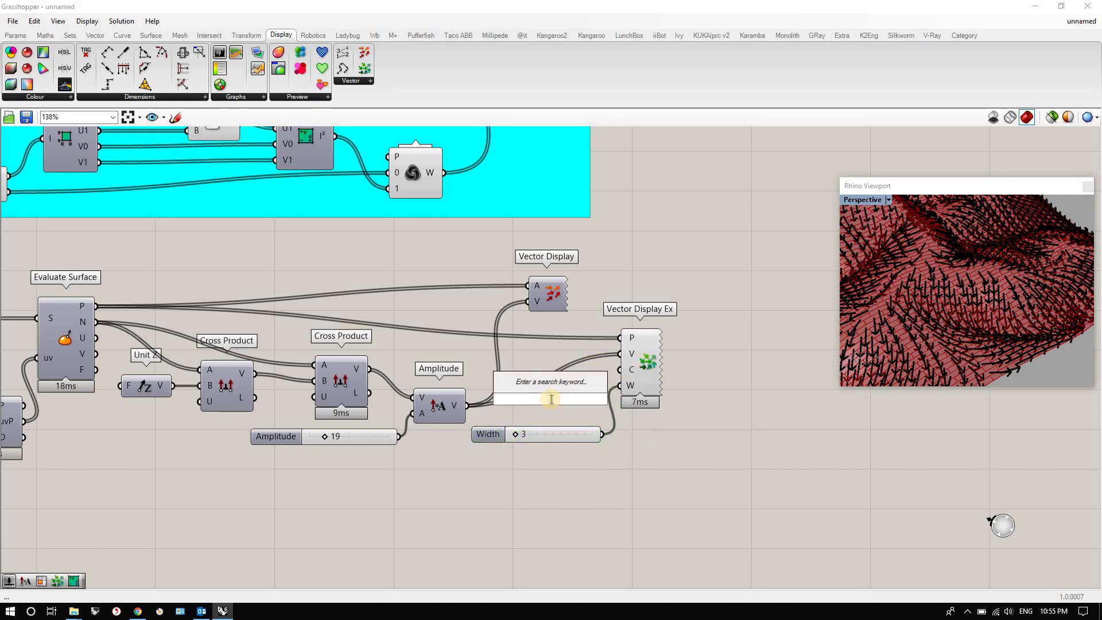
type("swatch")
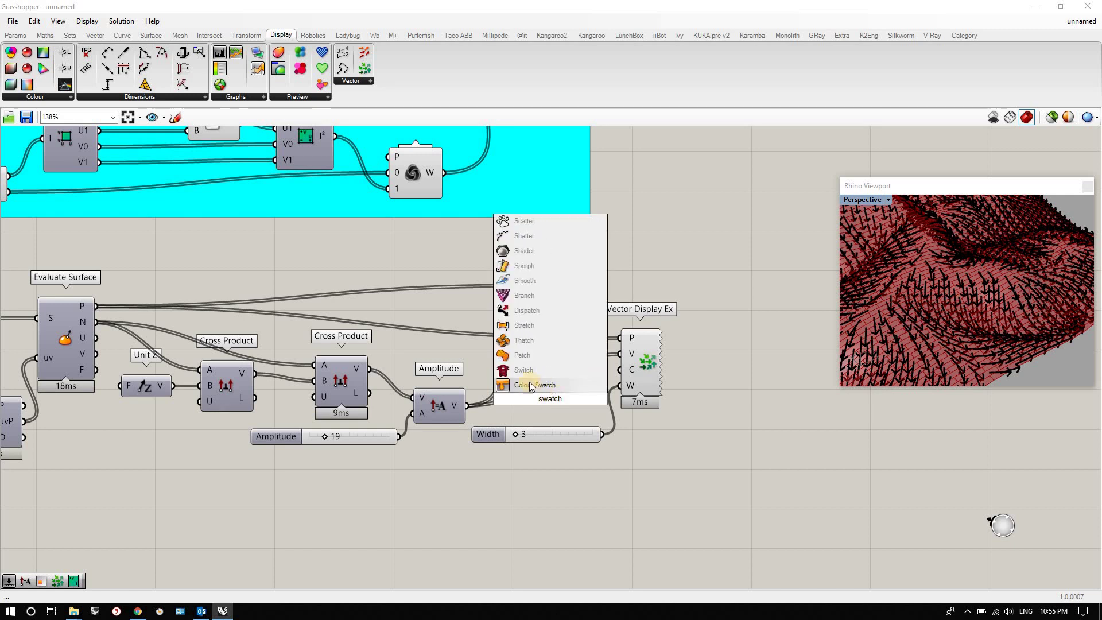
left_click(530, 386)
left_click_drag(587, 399, 622, 371)
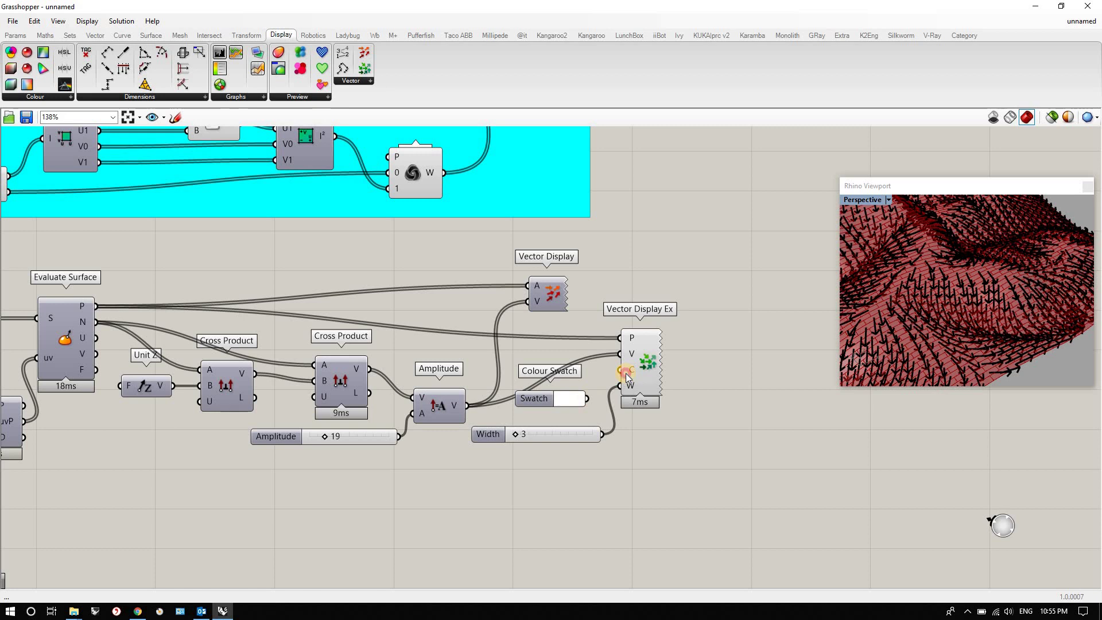
right_click_drag(982, 269, 1030, 304)
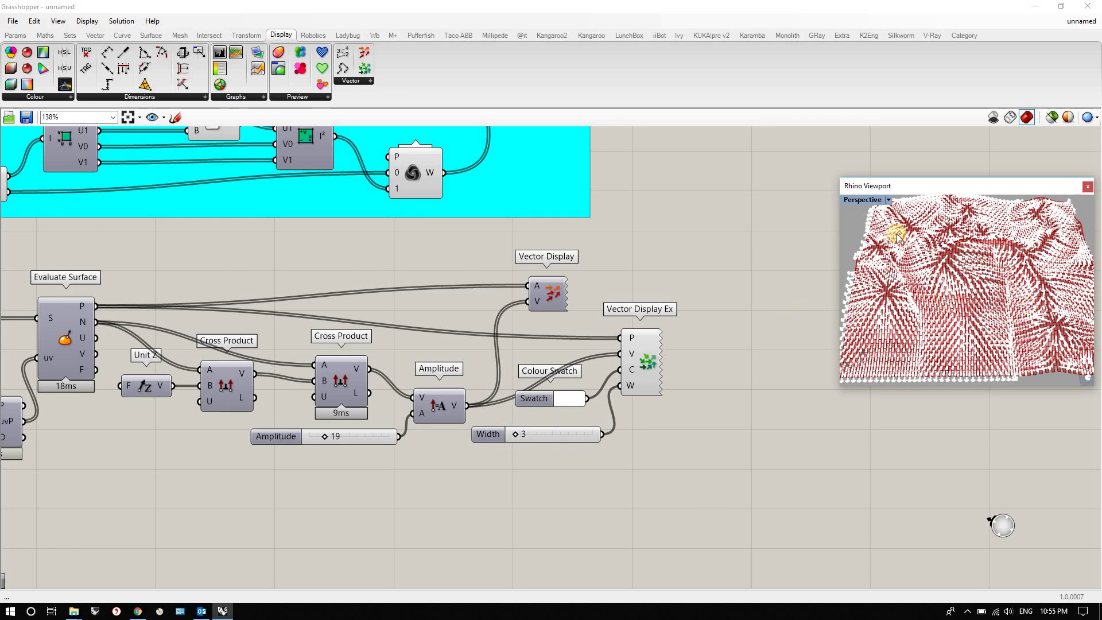
- Move Vector Display Ex and the Colour Swatch to make room between the components
left_click_drag(640, 362, 684, 357)
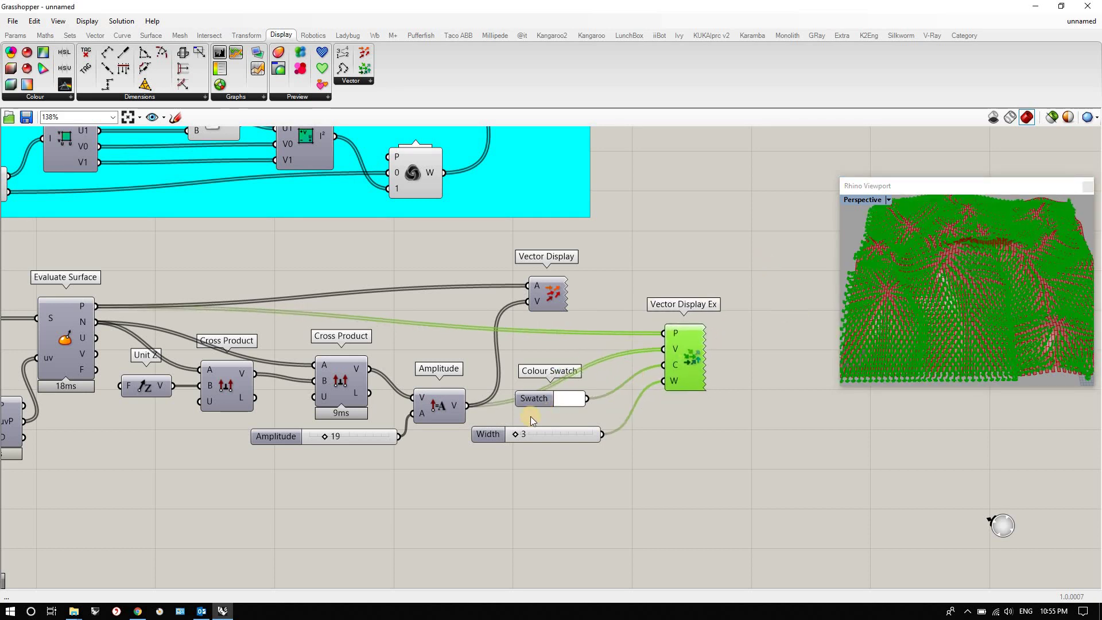
left_click(554, 403)
left_click_drag(556, 408, 577, 416)
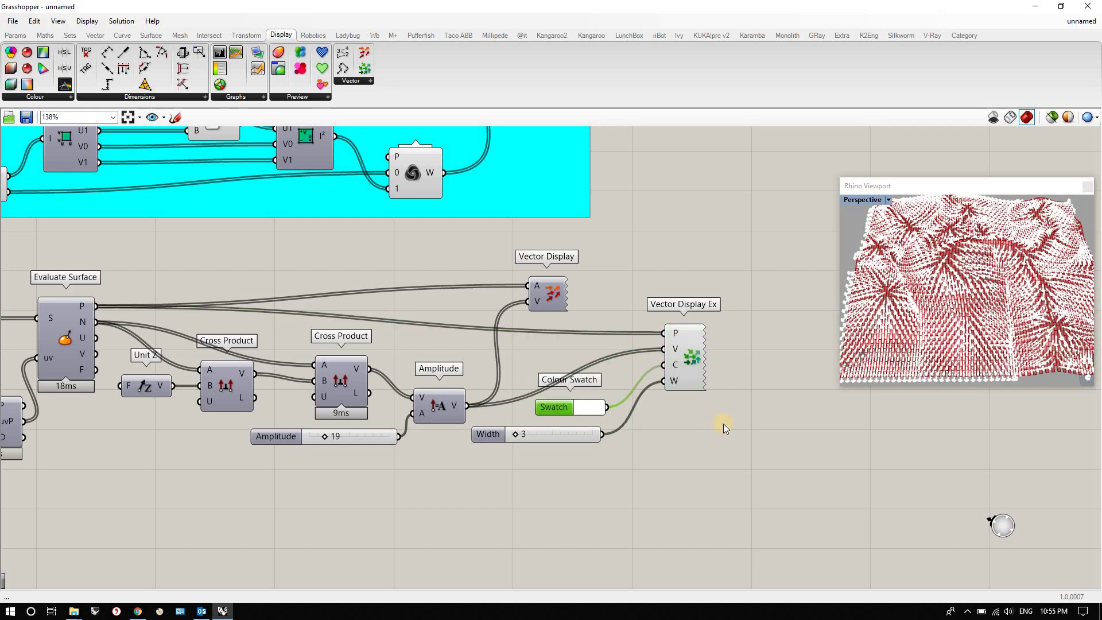
left_click(728, 395)
- Group all components of the vector definition and name the group Runoff Analysis
scroll(725, 388, "down", 2)
left_click_drag(7, 295, 736, 479)
key("ctrl+g")
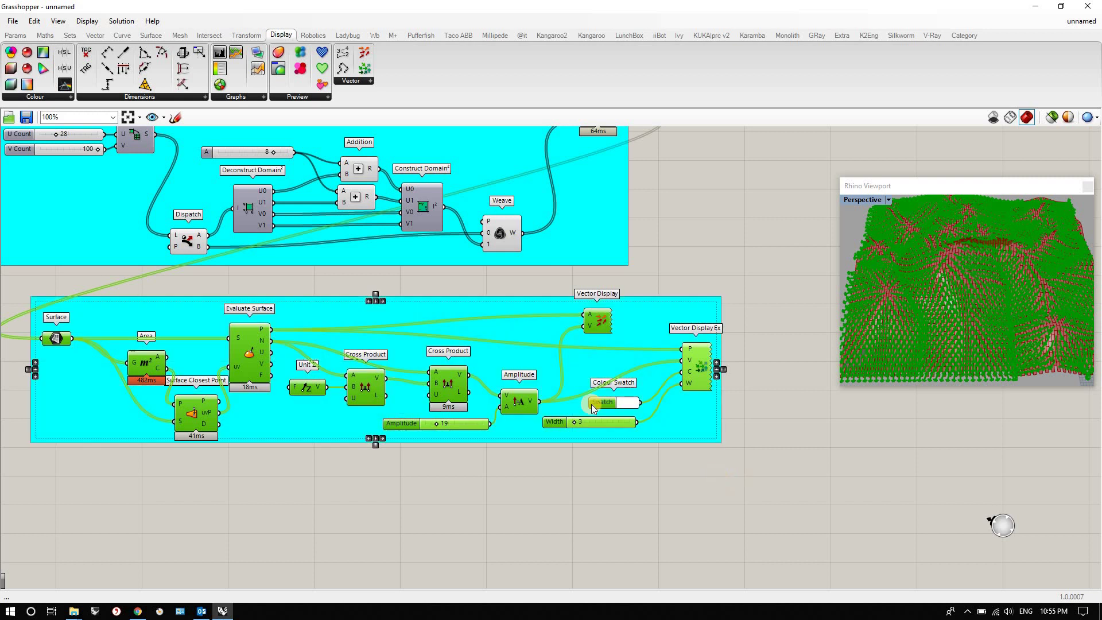
right_click(343, 312)
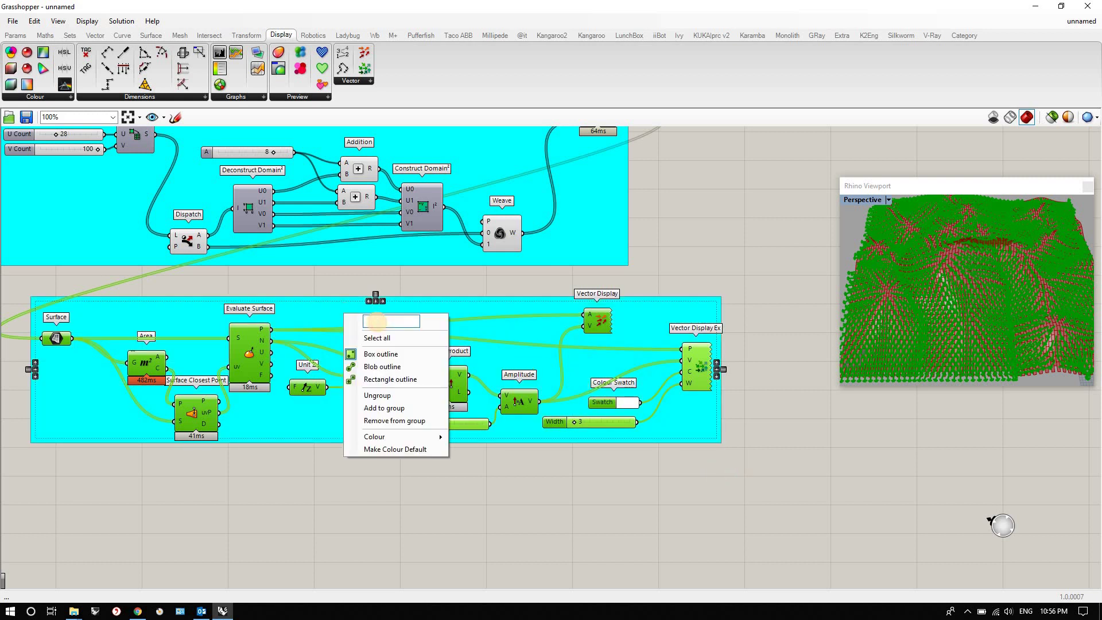
type("Runoff Analysis")
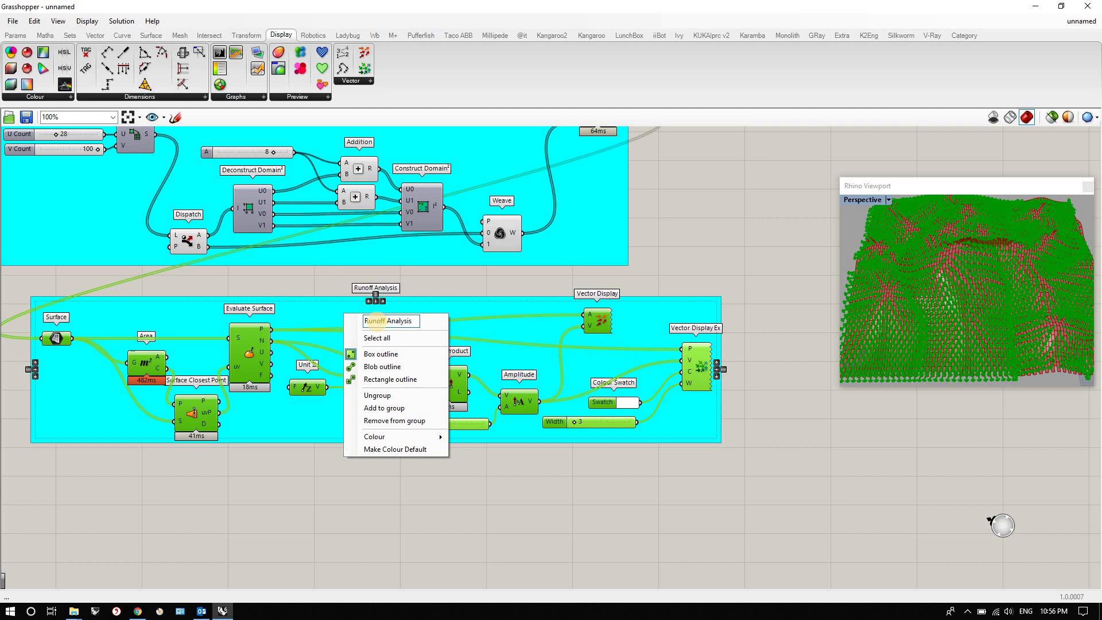
key("Return")
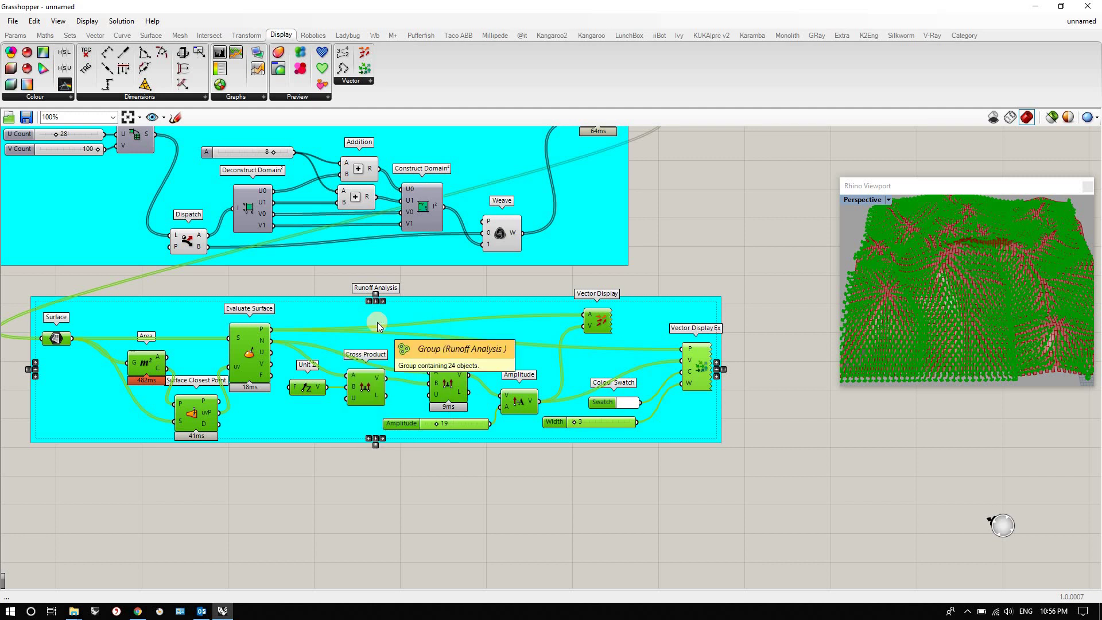
left_click(335, 491)
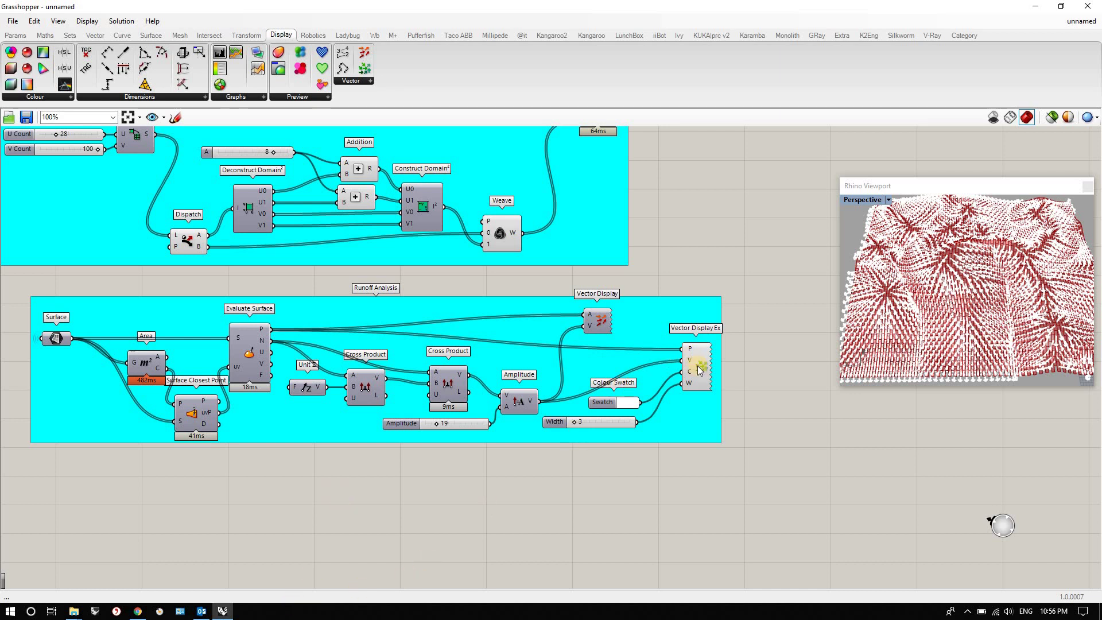
- Add a Deconstruct point component below the Runoff Analysis group and connect Amplitude's V to its P input
right_click_drag(959, 295, 1020, 231)
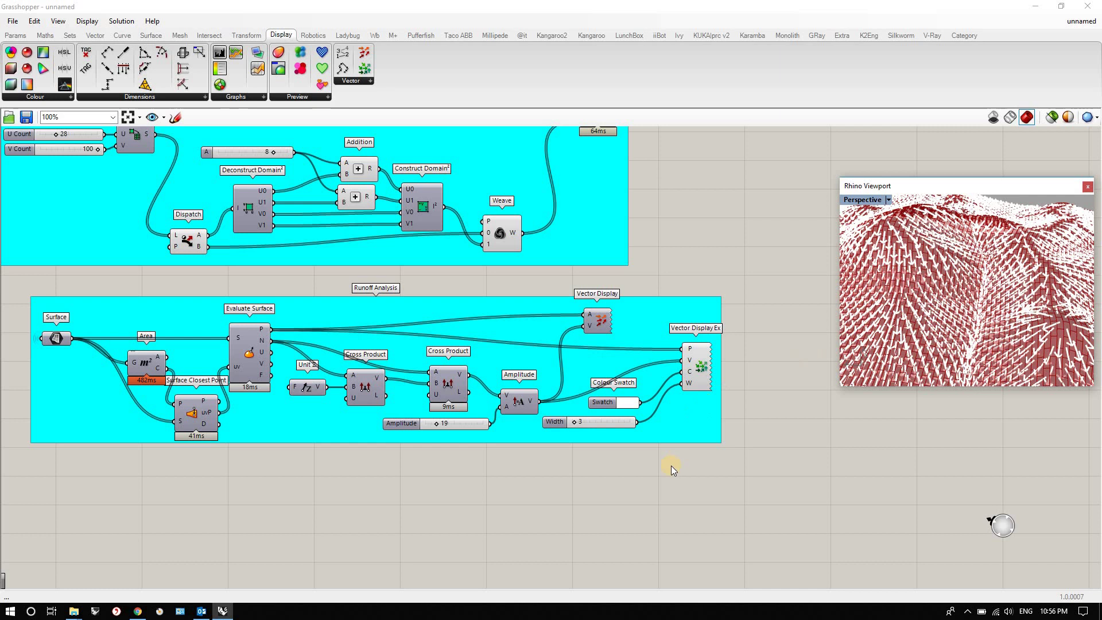
left_click(651, 480)
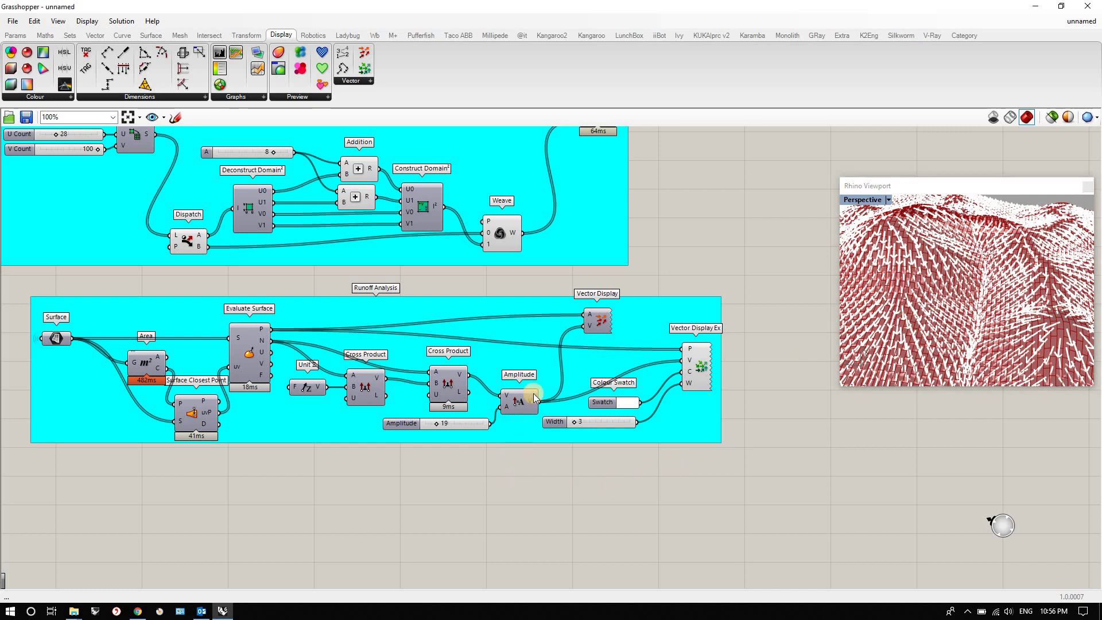
mouse_move(532, 406)
left_click(93, 35)
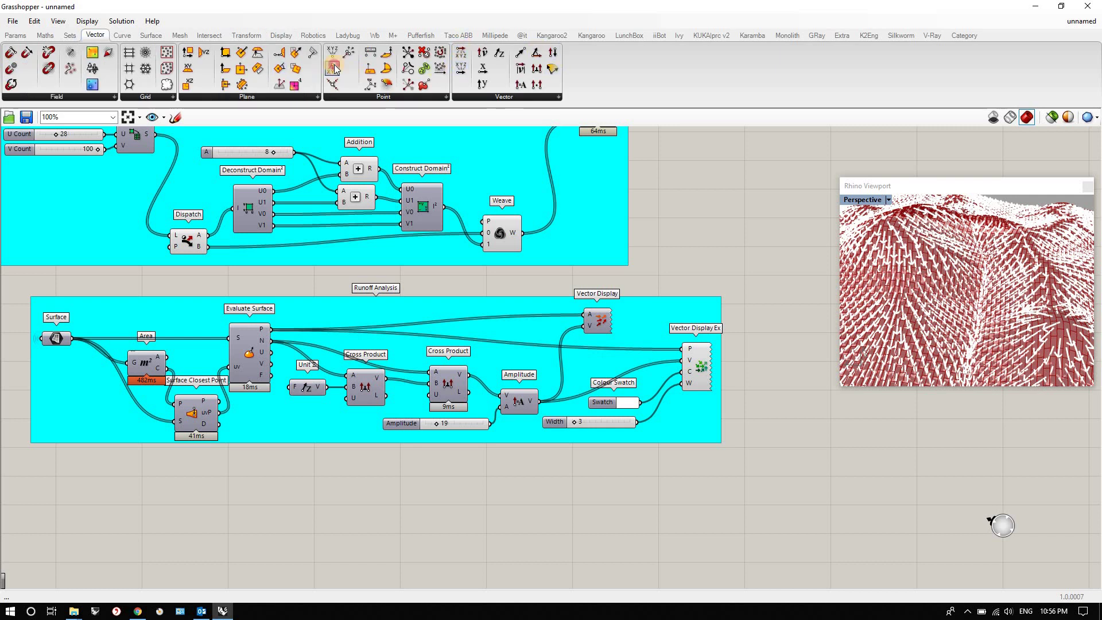
left_click(522, 476)
left_click_drag(538, 401, 555, 484)
left_click(525, 479)
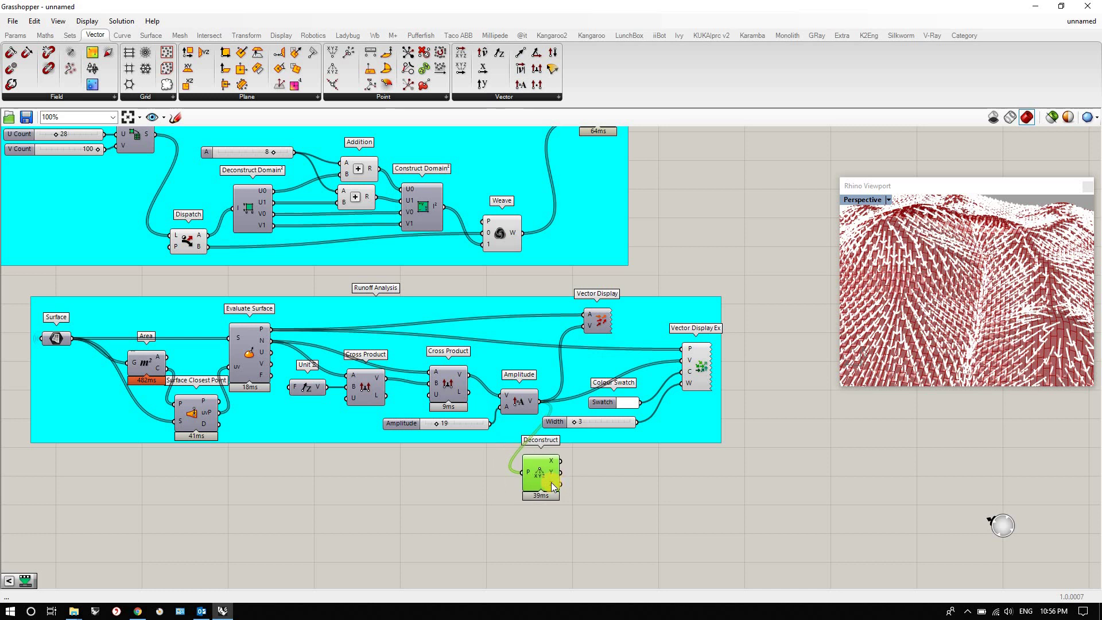
- Add a Colour XYZ component beside Deconstruct, feed Deconstruct's Z into its X input, and connect its output to Vector Display Ex's C input, replacing the Colour Swatch
mouse_move(552, 472)
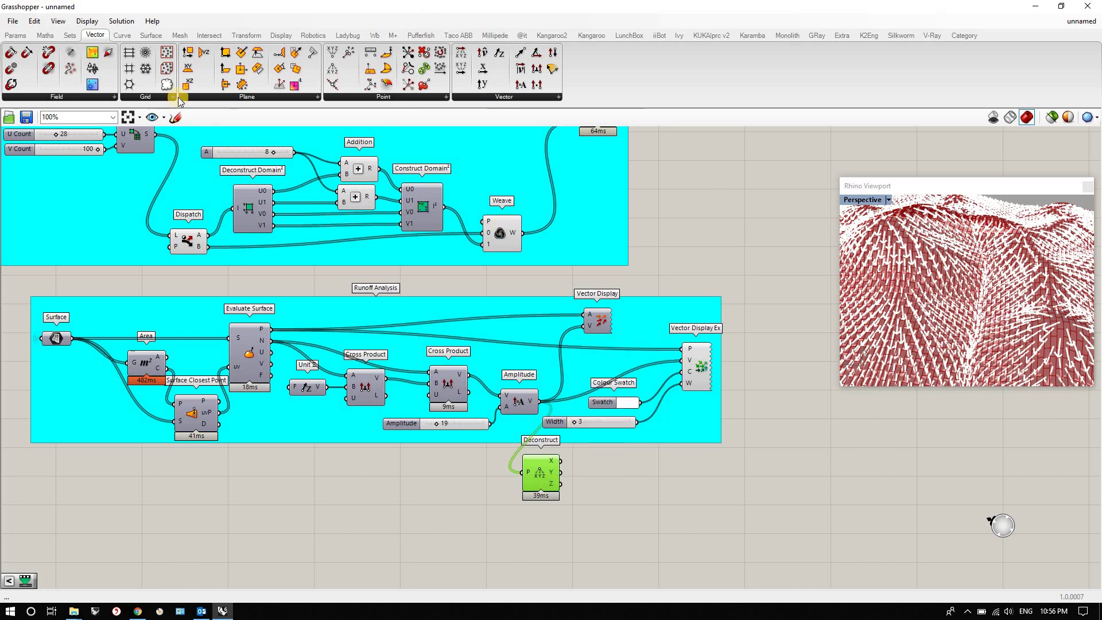
left_click(281, 35)
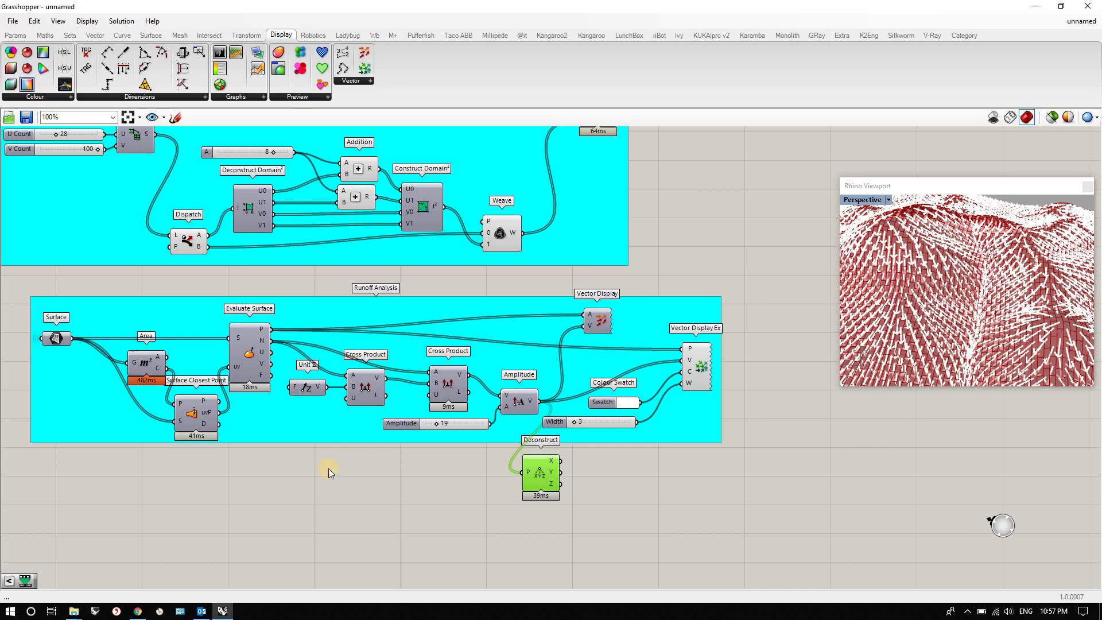
left_click(63, 99)
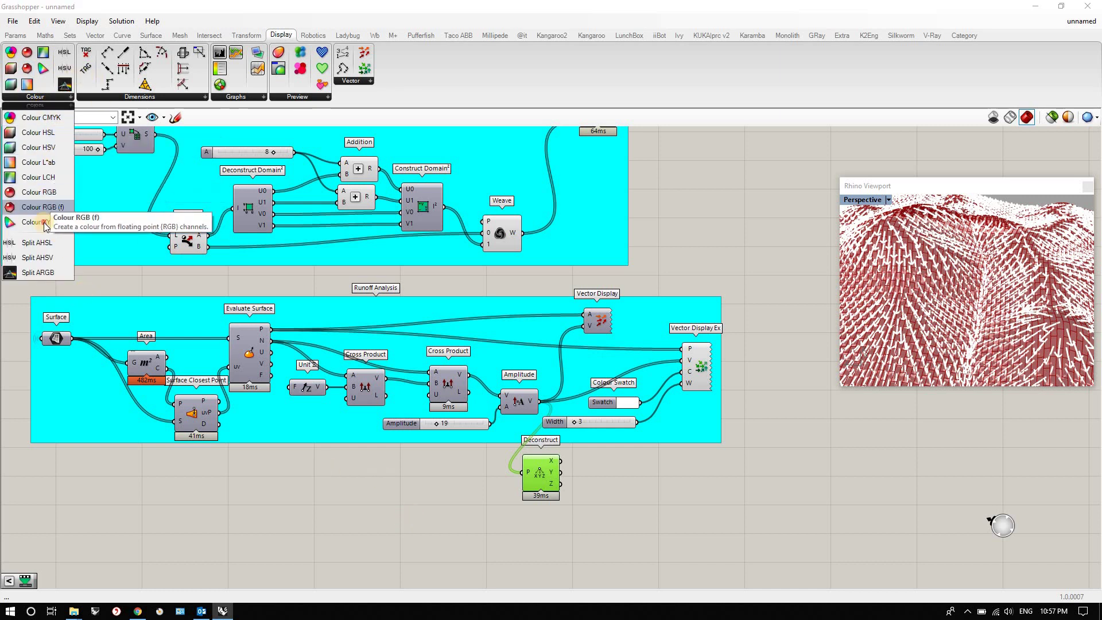
left_click_drag(38, 222, 688, 374)
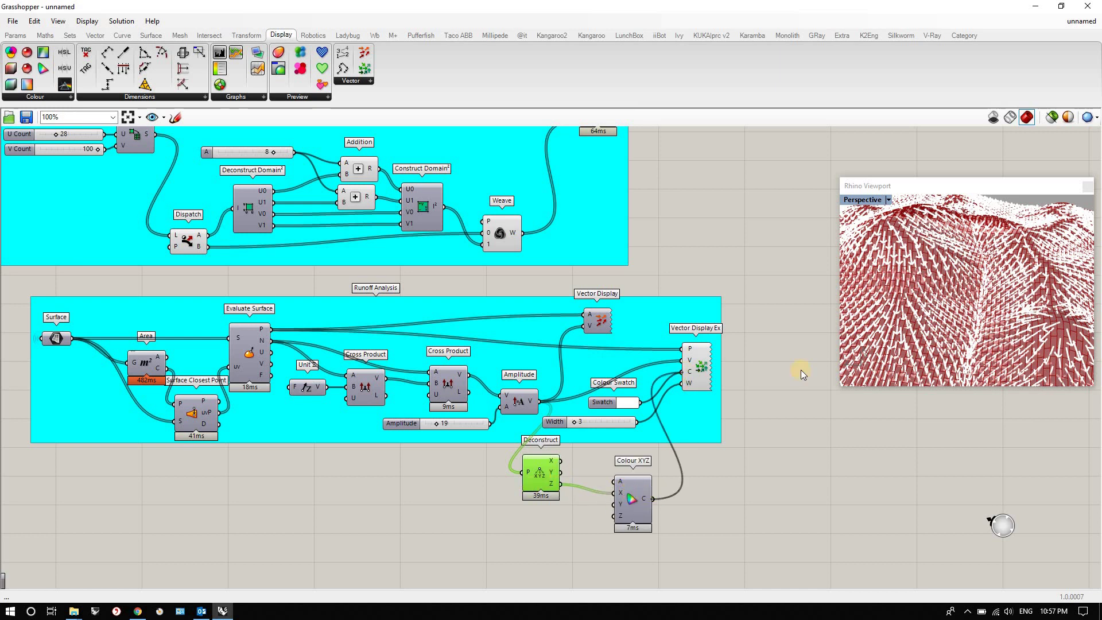
- Try colouring the vectors by connecting Deconstruct's Y output to the X input of Colour XYZ
left_click_drag(559, 472, 608, 495)
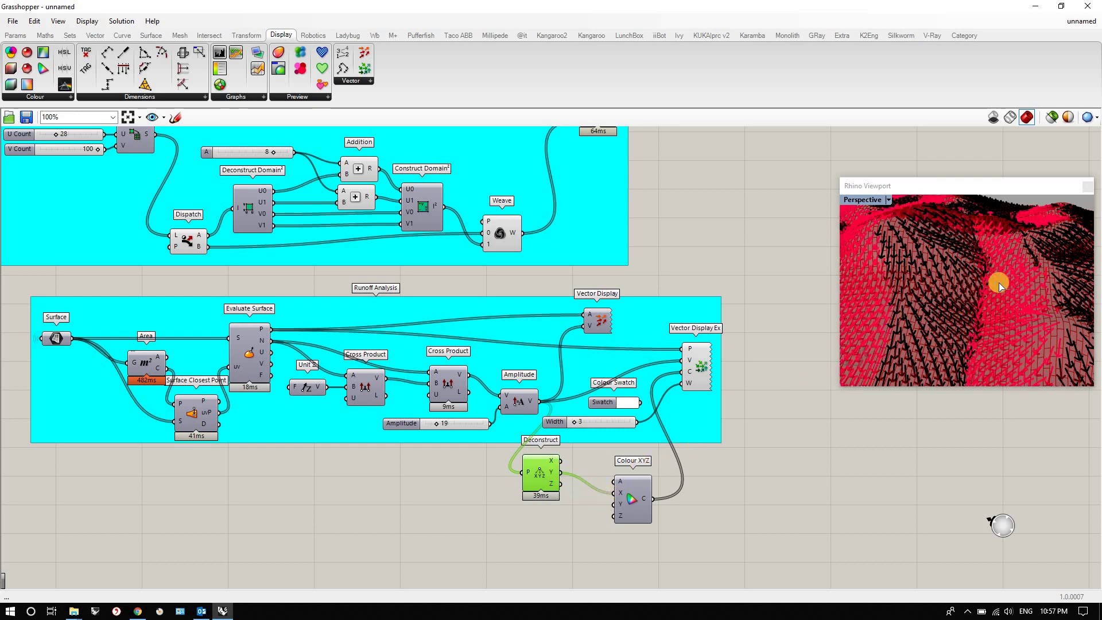
scroll(1000, 281, "down", 8)
right_click_drag(979, 259, 956, 341)
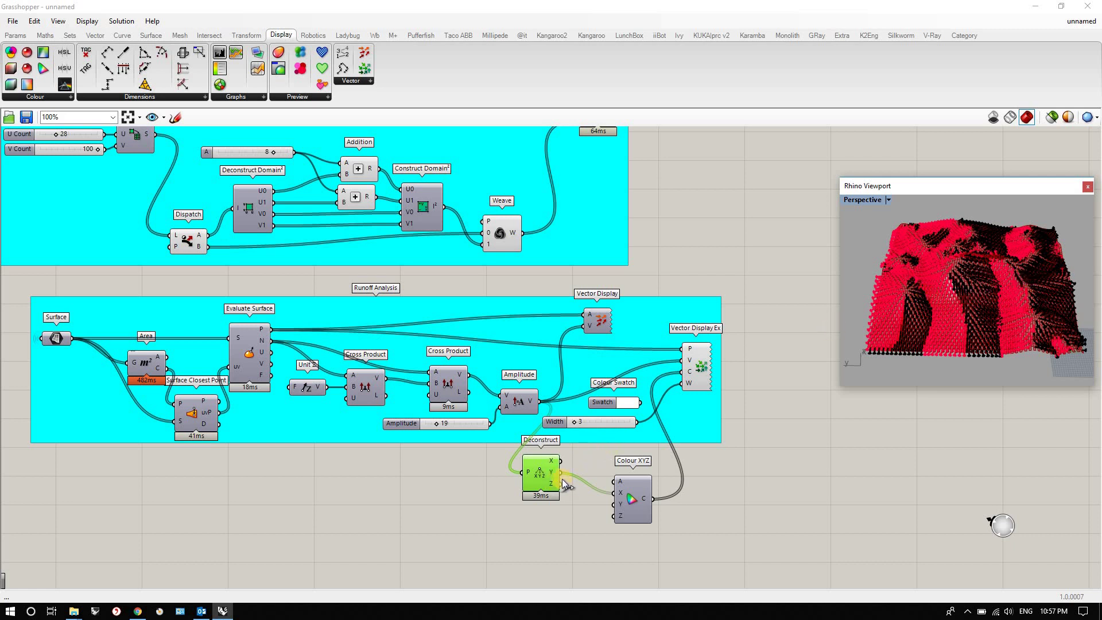
- Connect Deconstruct's X output to the X input of Colour XYZ and move Colour XYZ closer to Deconstruct
left_click_drag(560, 460, 617, 492)
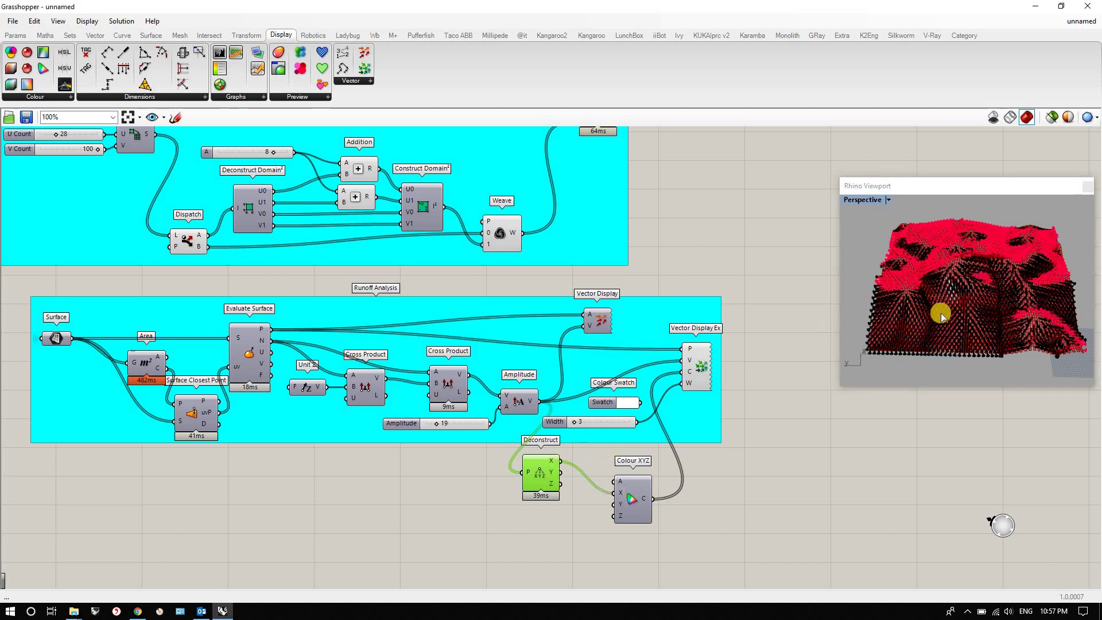
right_click_drag(908, 296, 1037, 262)
right_click_drag(860, 296, 1033, 327)
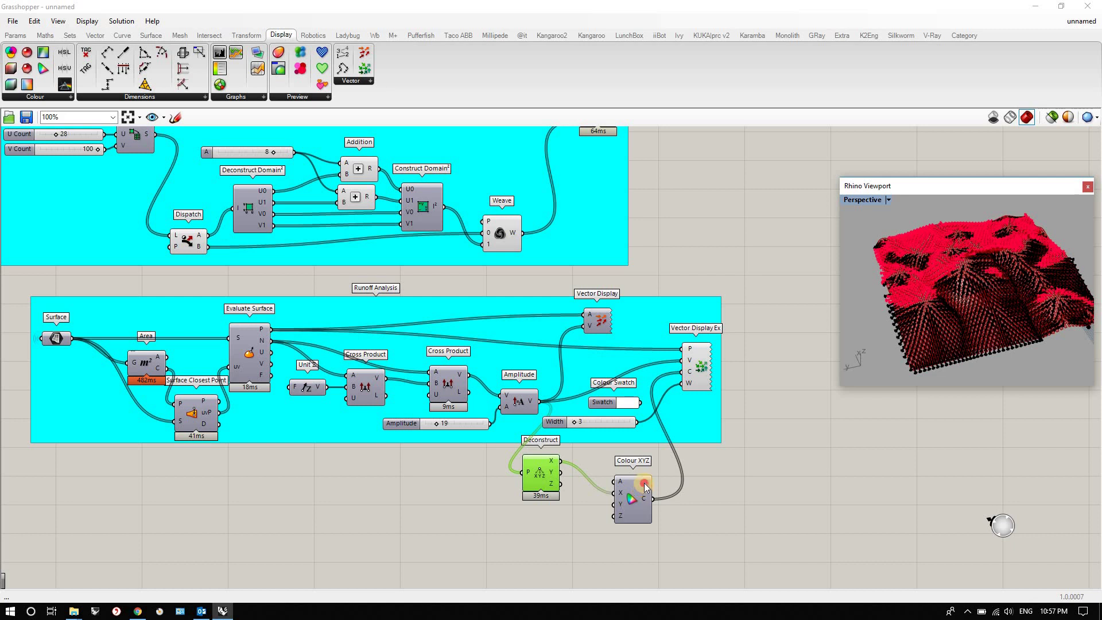
mouse_move(633, 508)
left_mouse_down()
mouse_move(645, 492)
mouse_move(623, 492)
left_mouse_up()
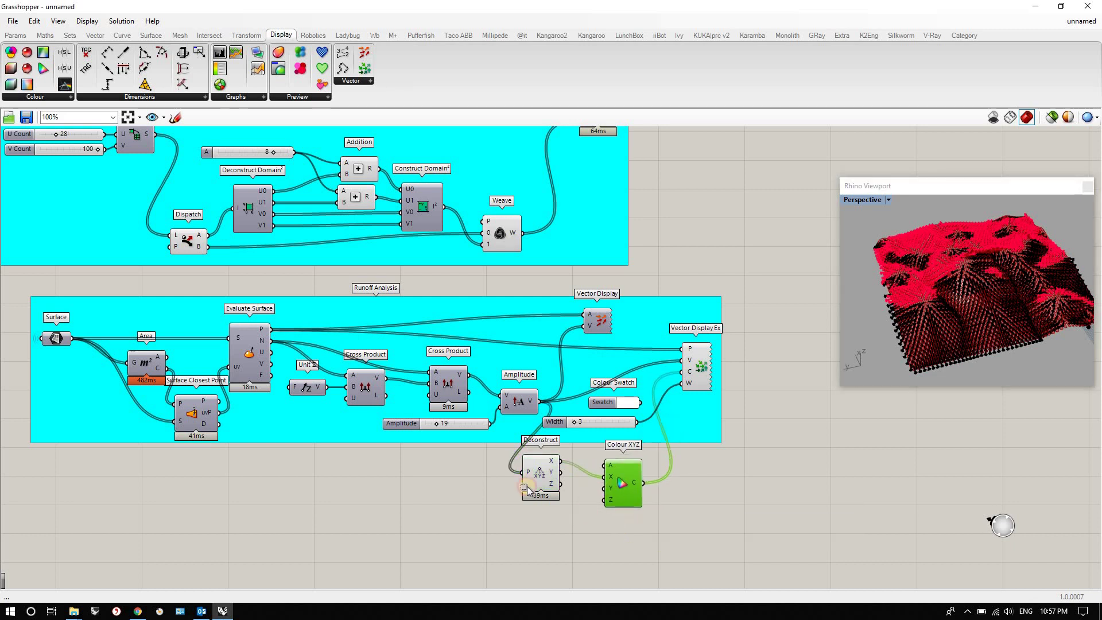
left_click_drag(631, 530, 550, 530)
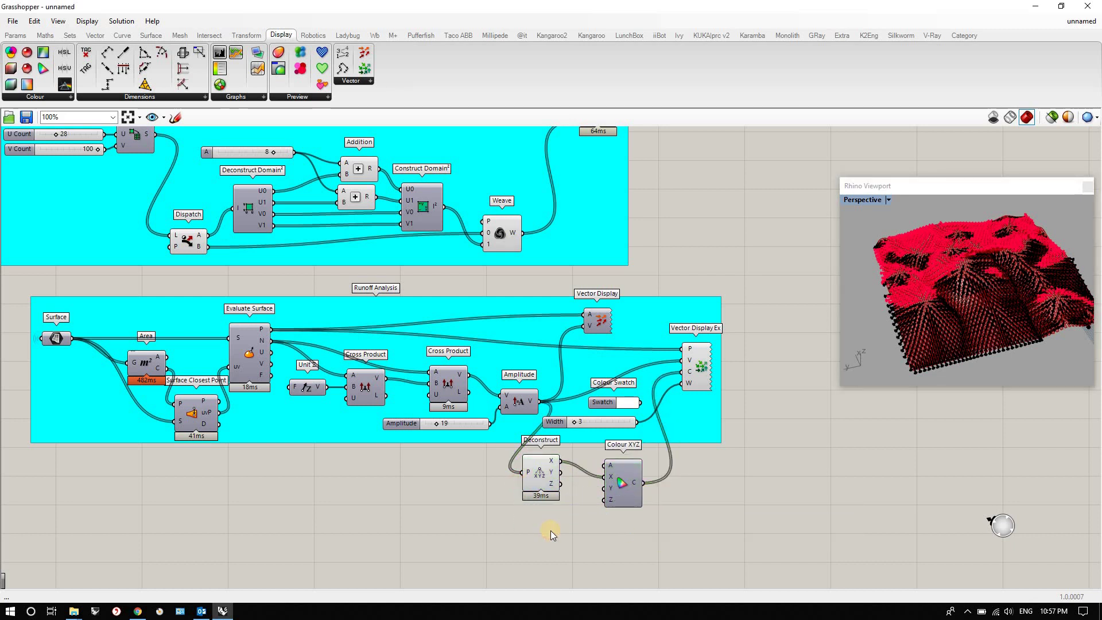